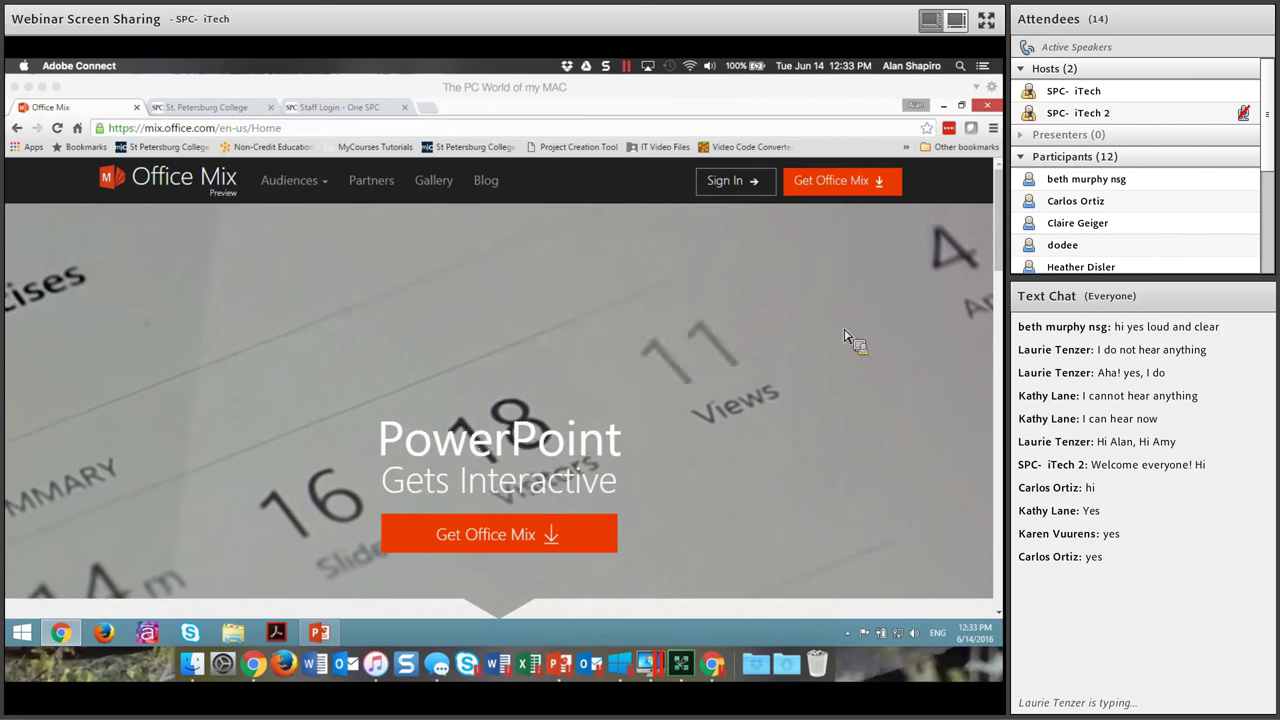
Open the Office 365 home page by way of the college staff portal's email.
left_click_drag(996, 258, 998, 342)
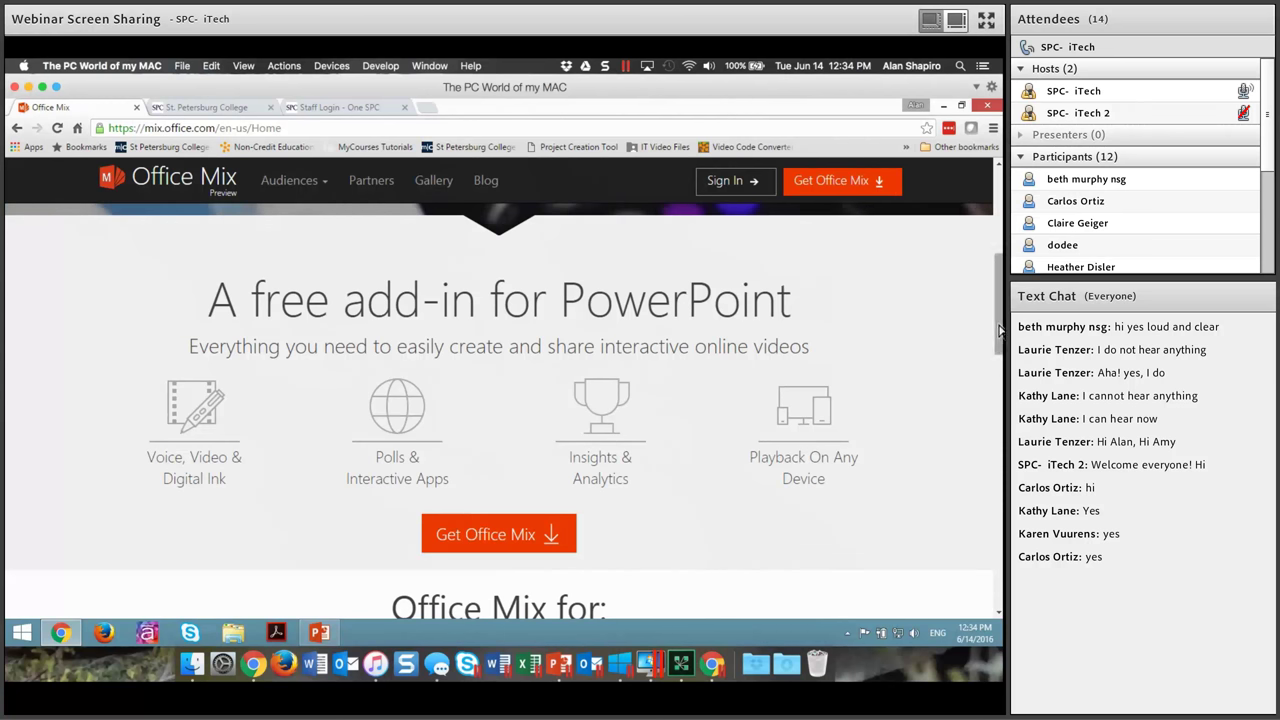
left_click_drag(1000, 334, 1001, 224)
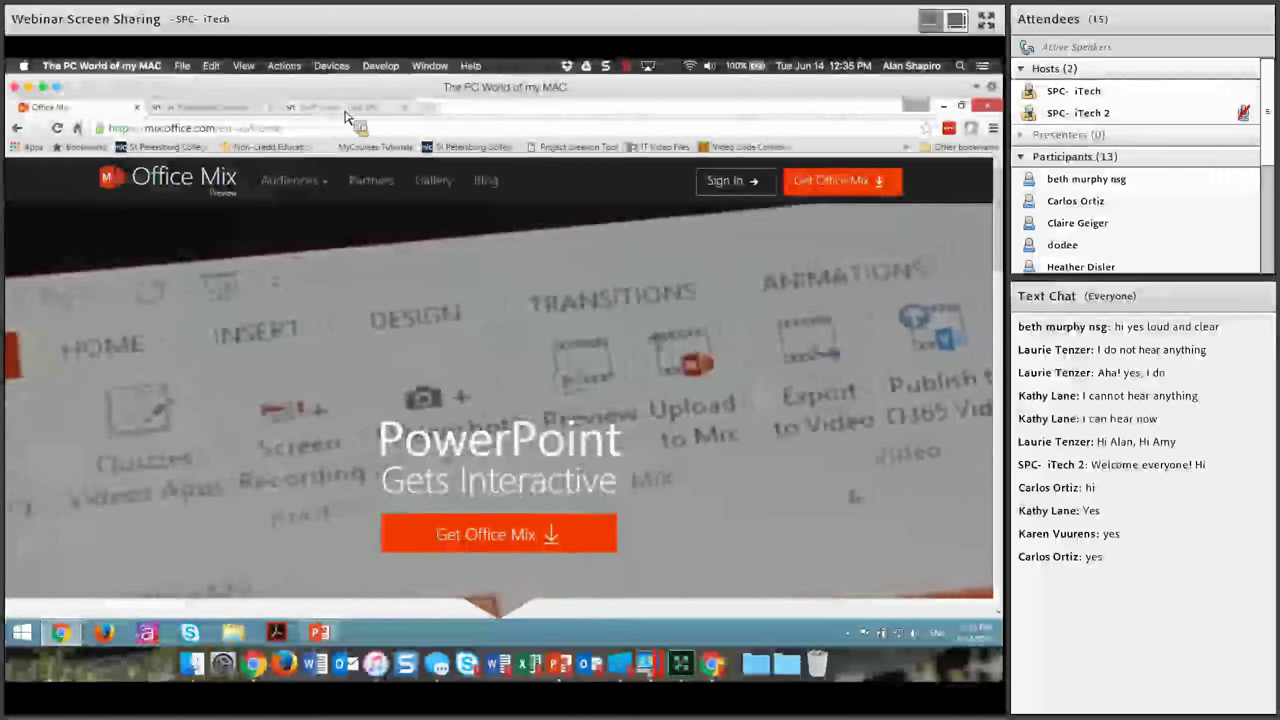
left_click(355, 110)
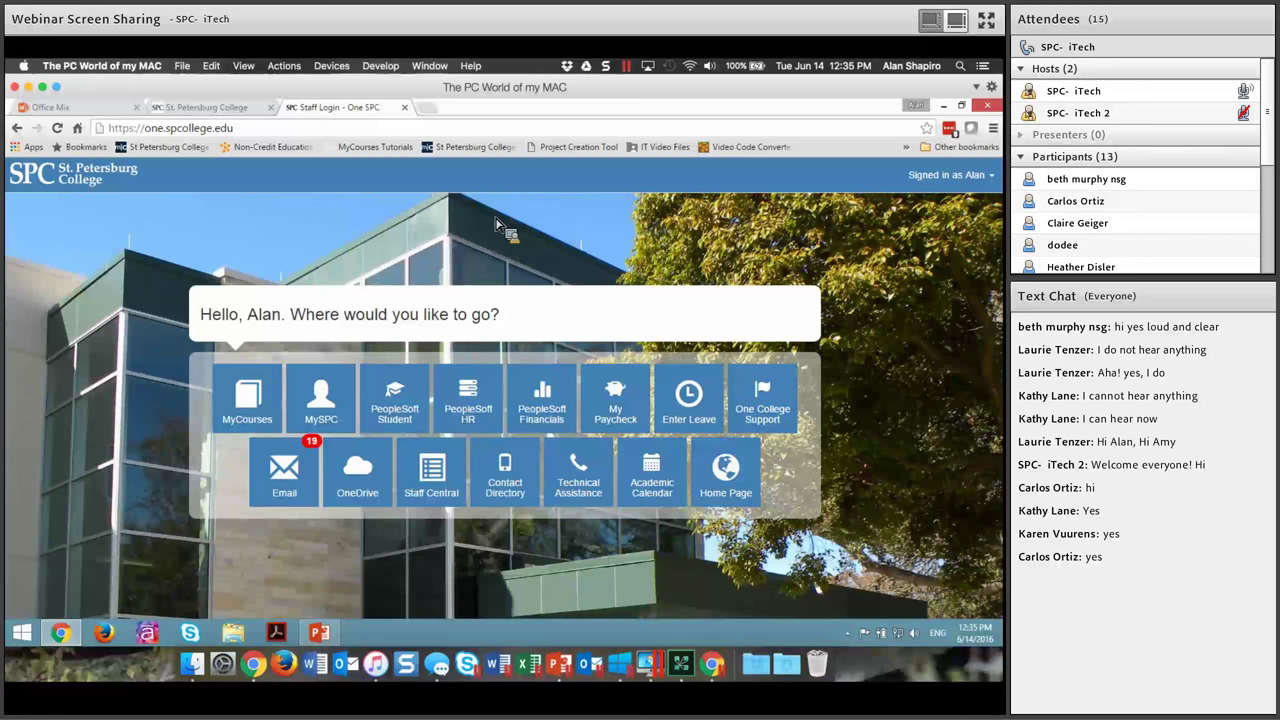
left_click(290, 490)
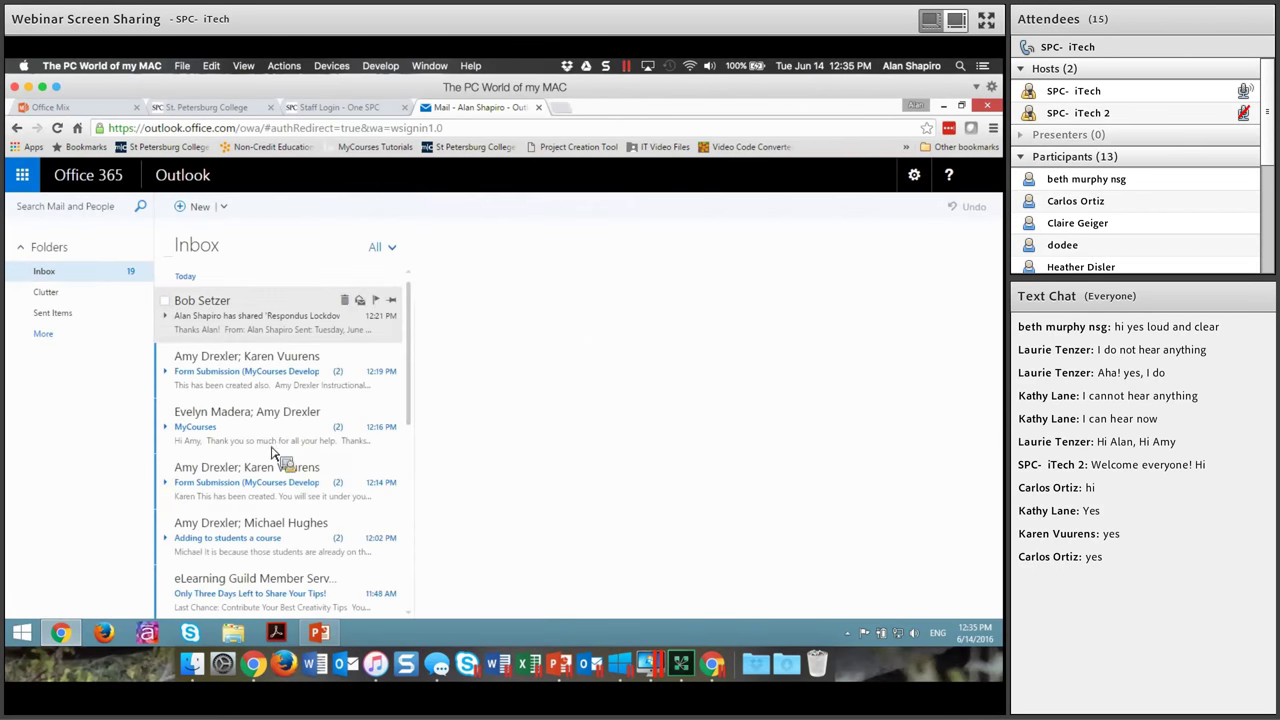
left_click(88, 178)
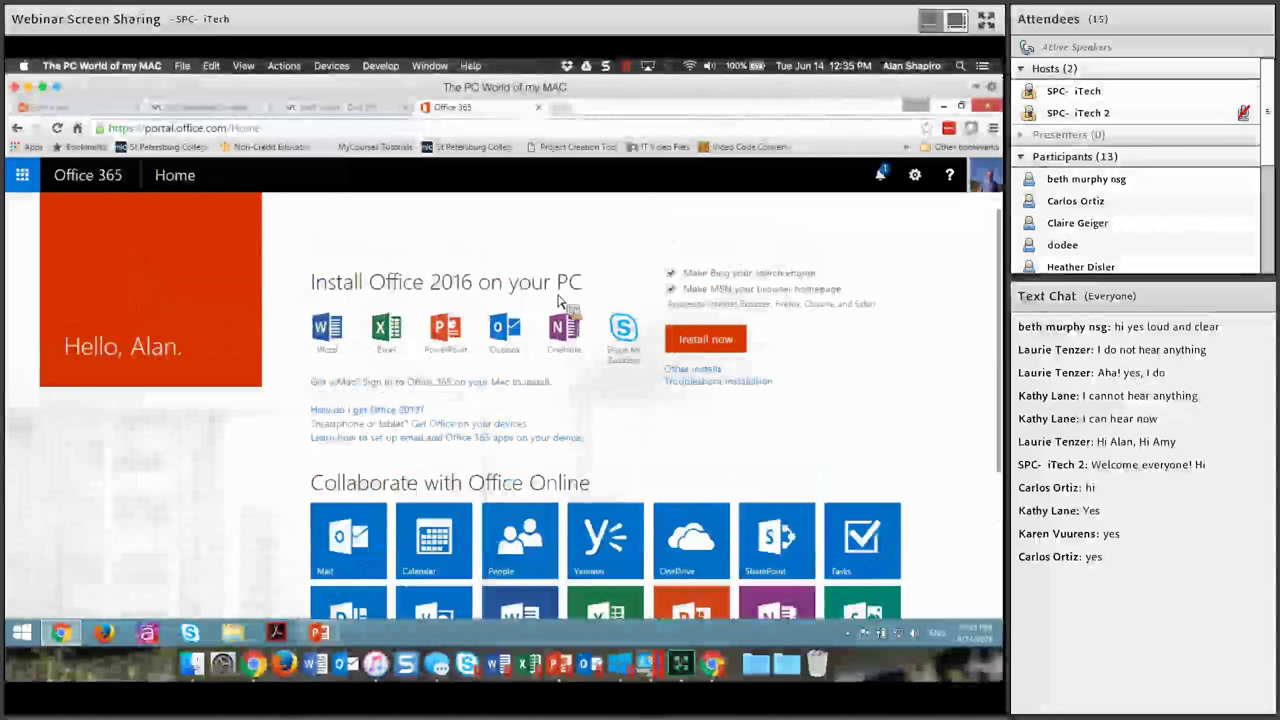
Opt out of making Bing the search engine and MSN the browser homepage for the Office 2016 install.
left_click(670, 273)
left_click(670, 289)
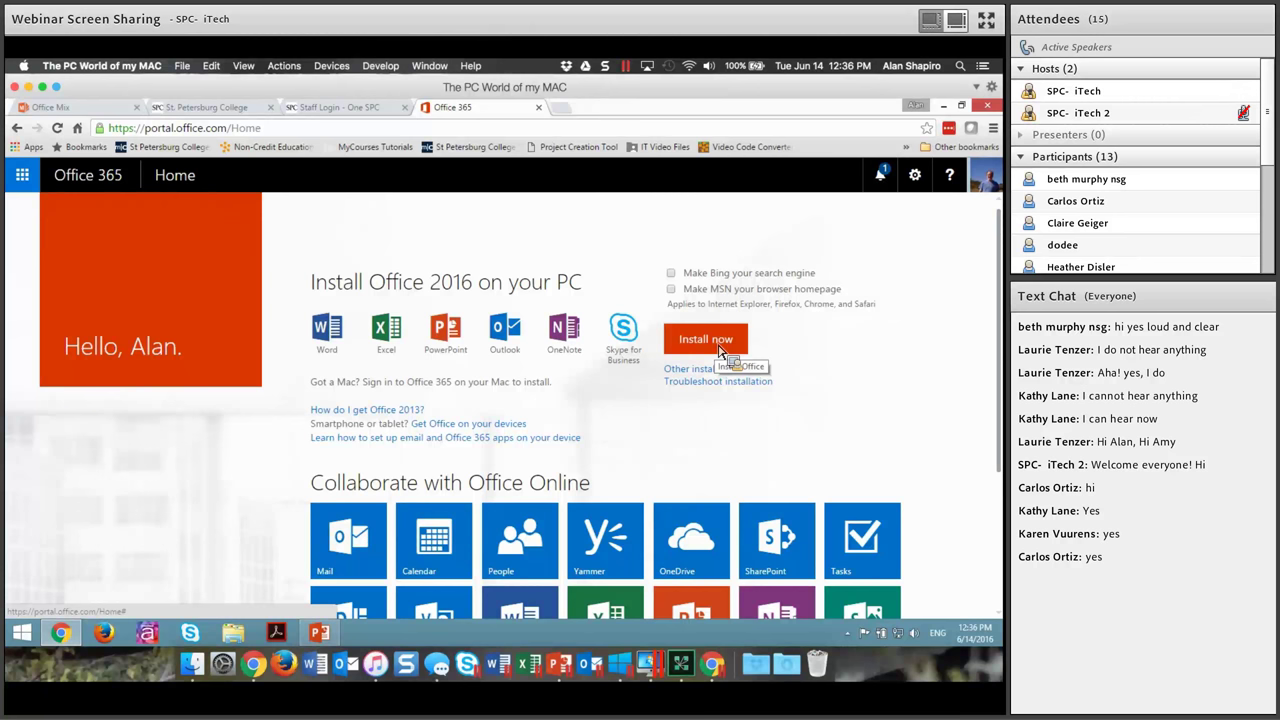
left_click_drag(715, 350, 715, 350)
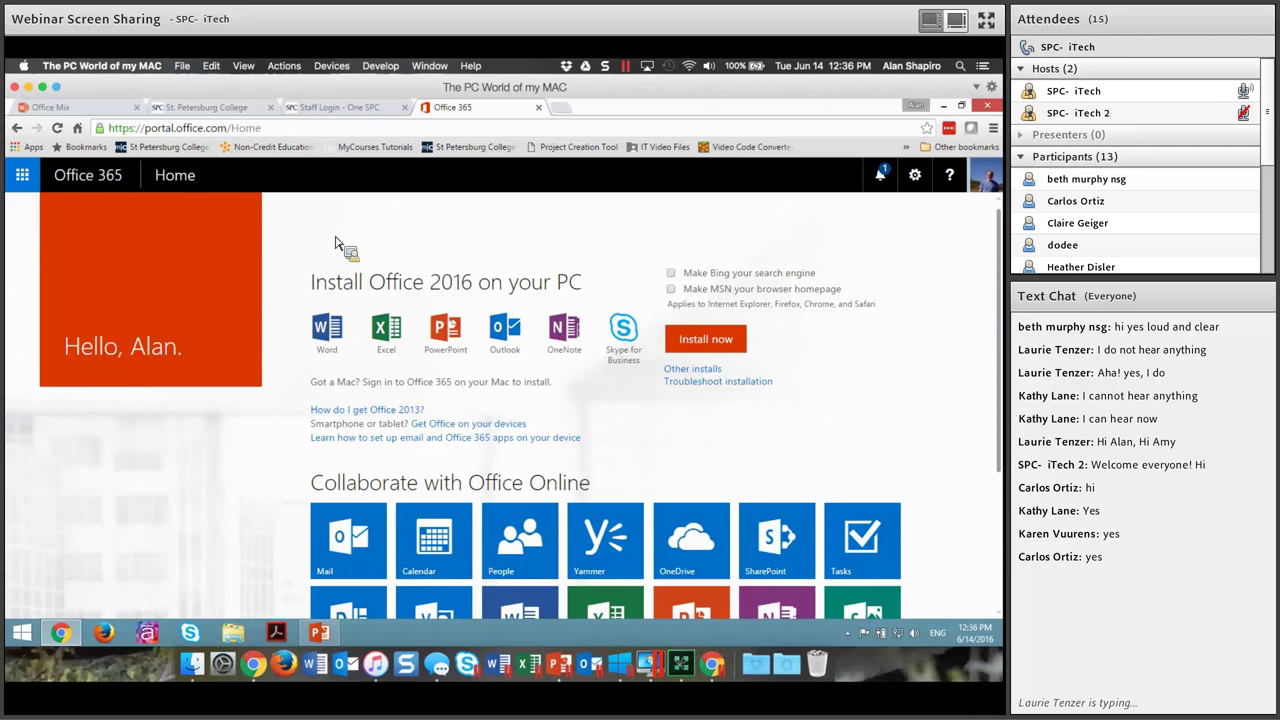
Examine the Mix and Home tools in PowerPoint for cider-feb2015.pptx, and return to the Office Mix site in Chrome.
left_click(86, 110)
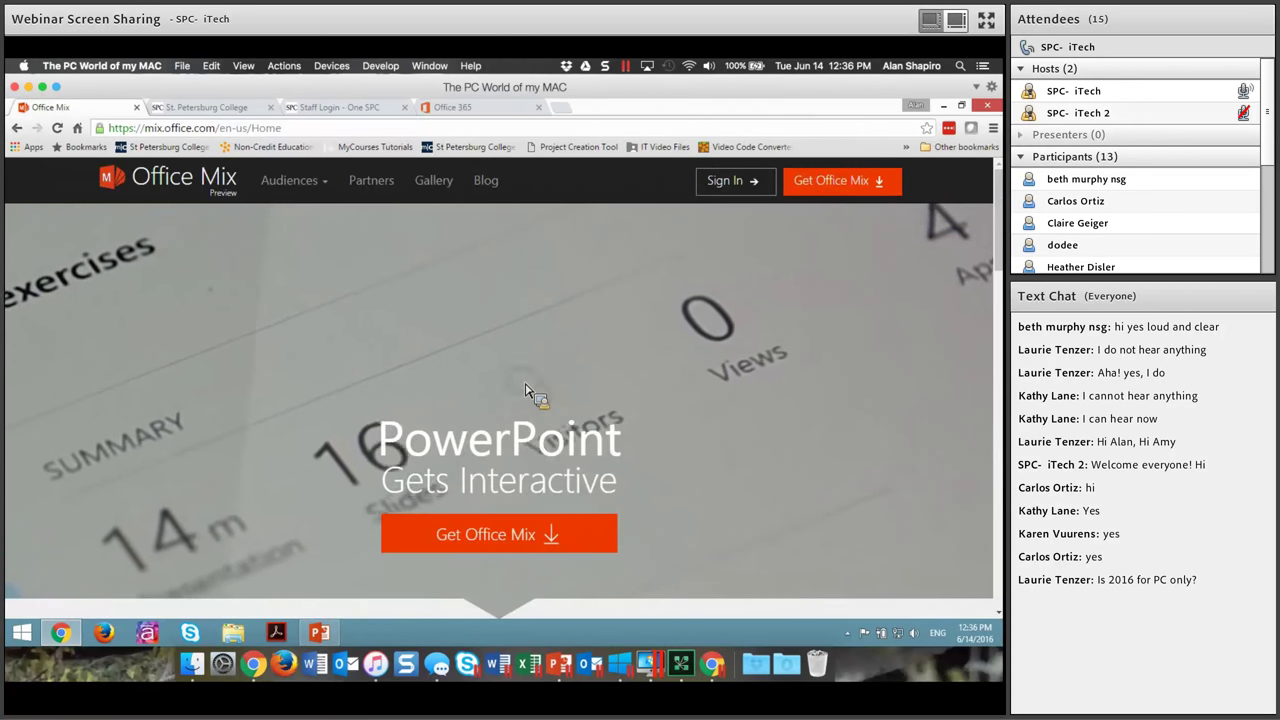
left_click(322, 636)
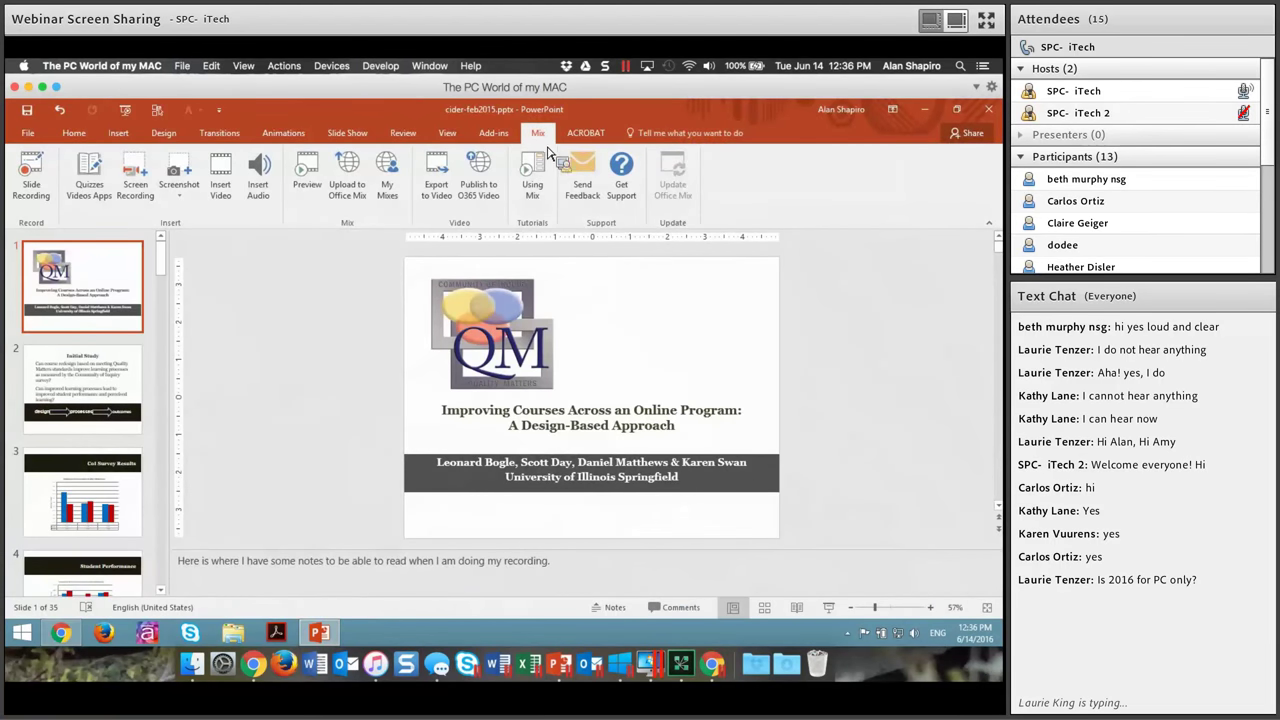
left_click(42, 135)
left_click(36, 131)
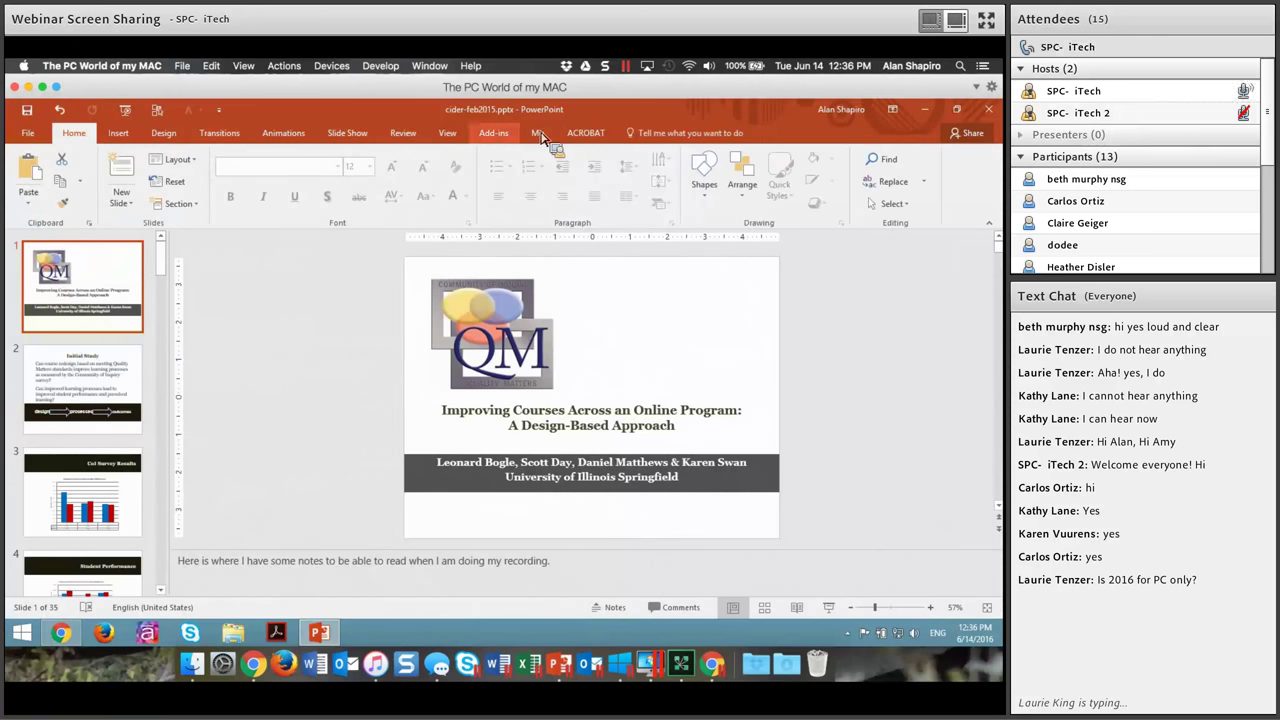
left_click(61, 632)
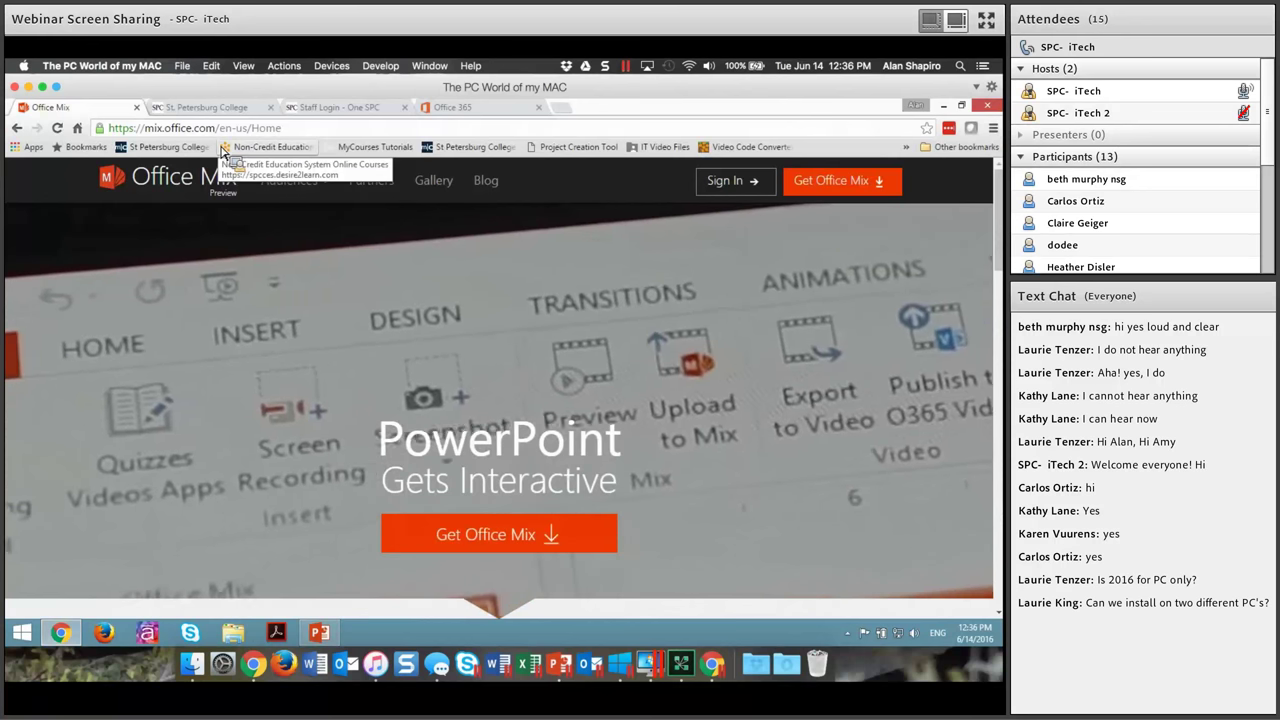
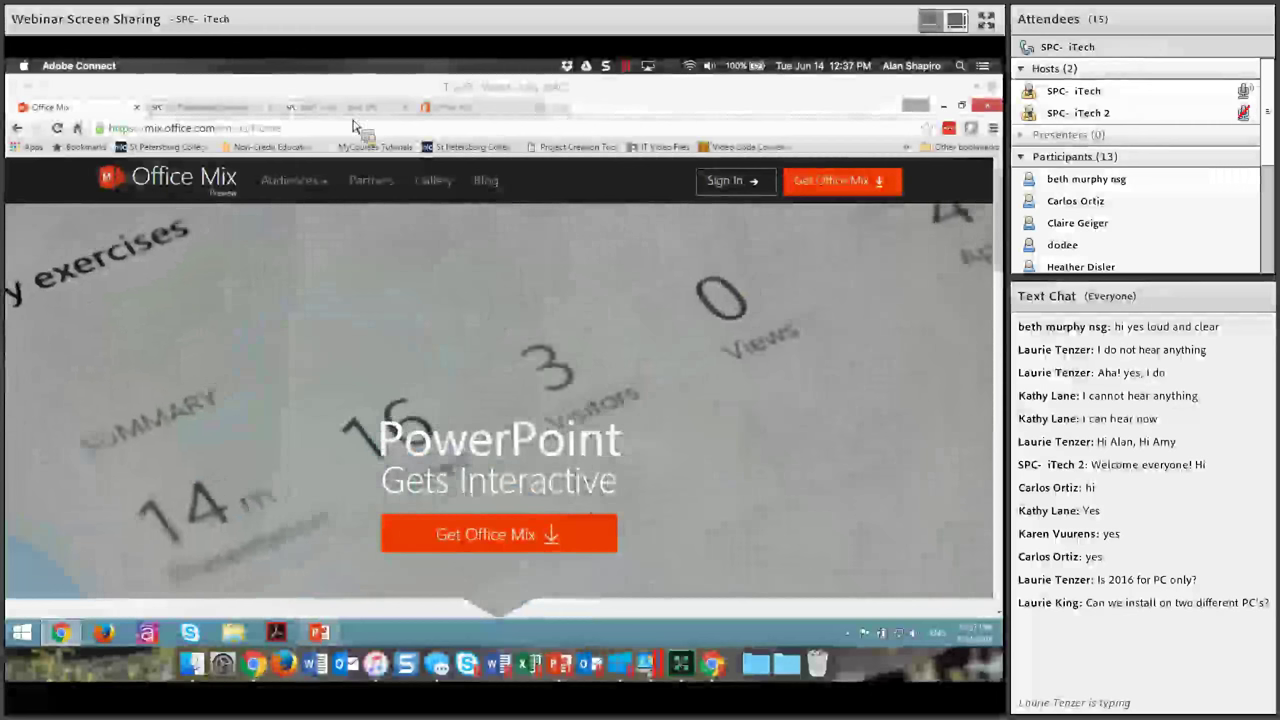
Review the Office 2016 install page, return to the Office Mix home page, and switch to Adobe Connect.
left_click(448, 107)
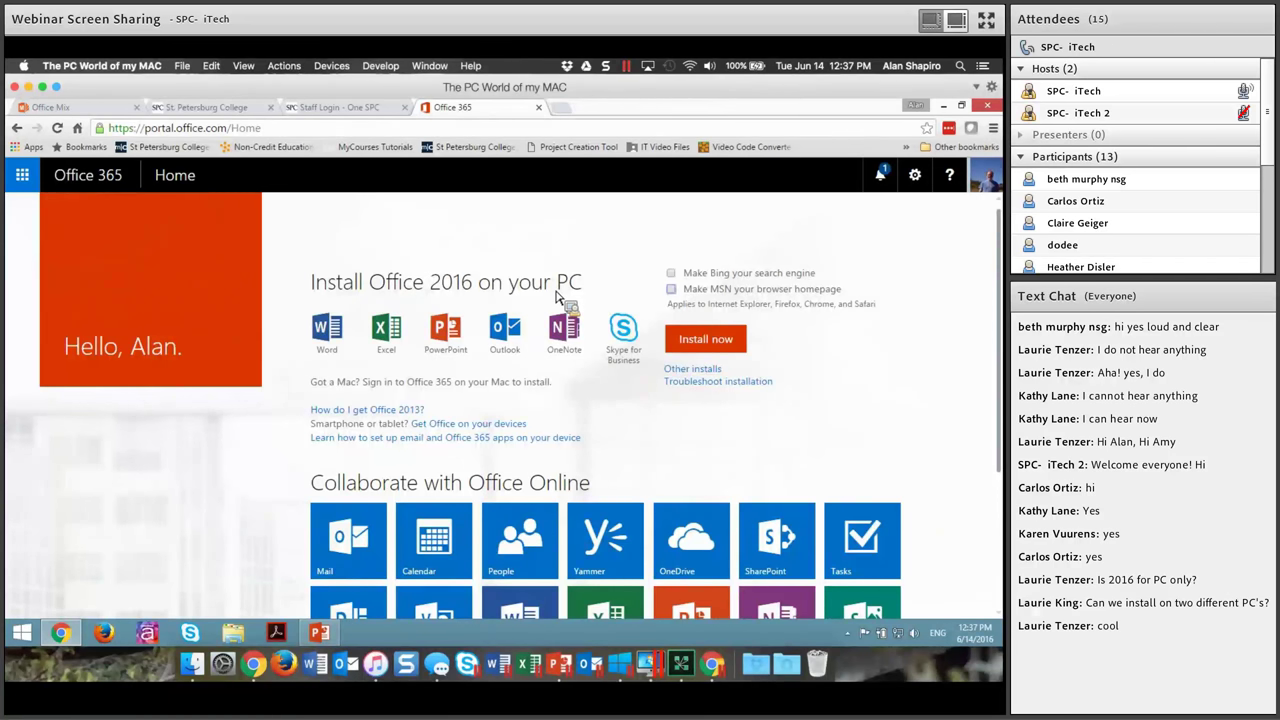
left_click(60, 107)
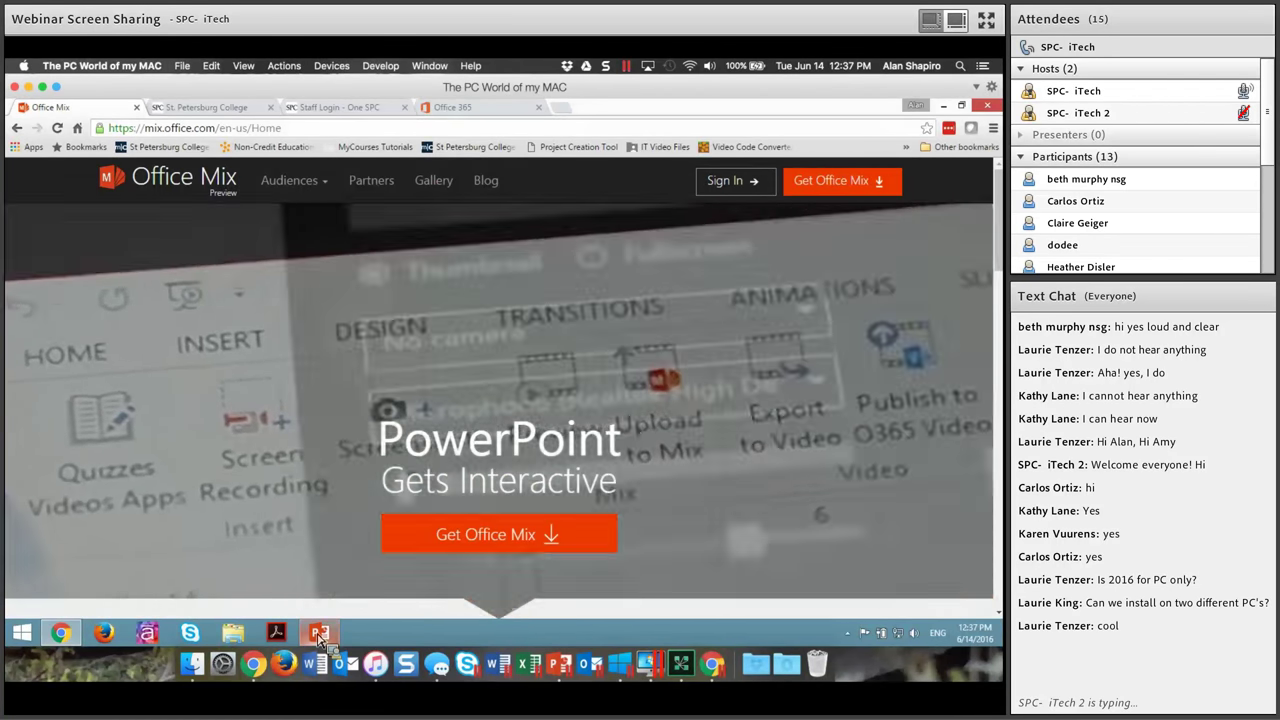
mouse_move(321, 640)
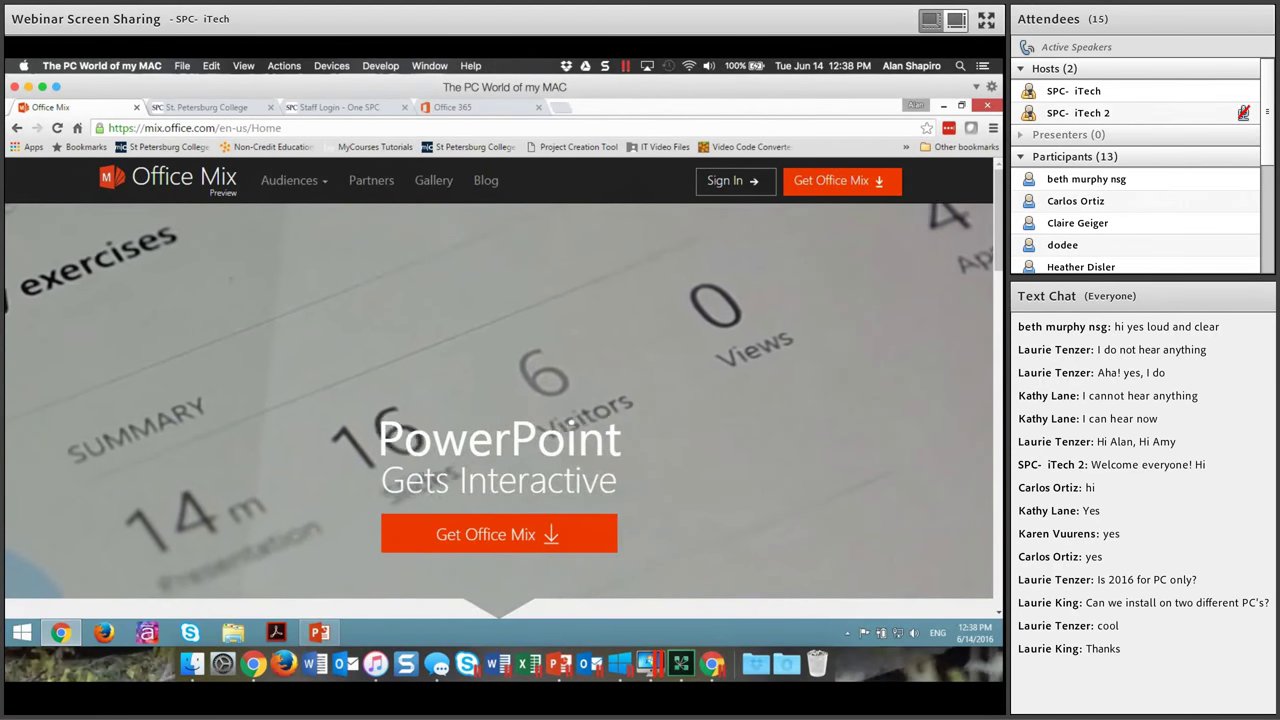
key("super+Tab")
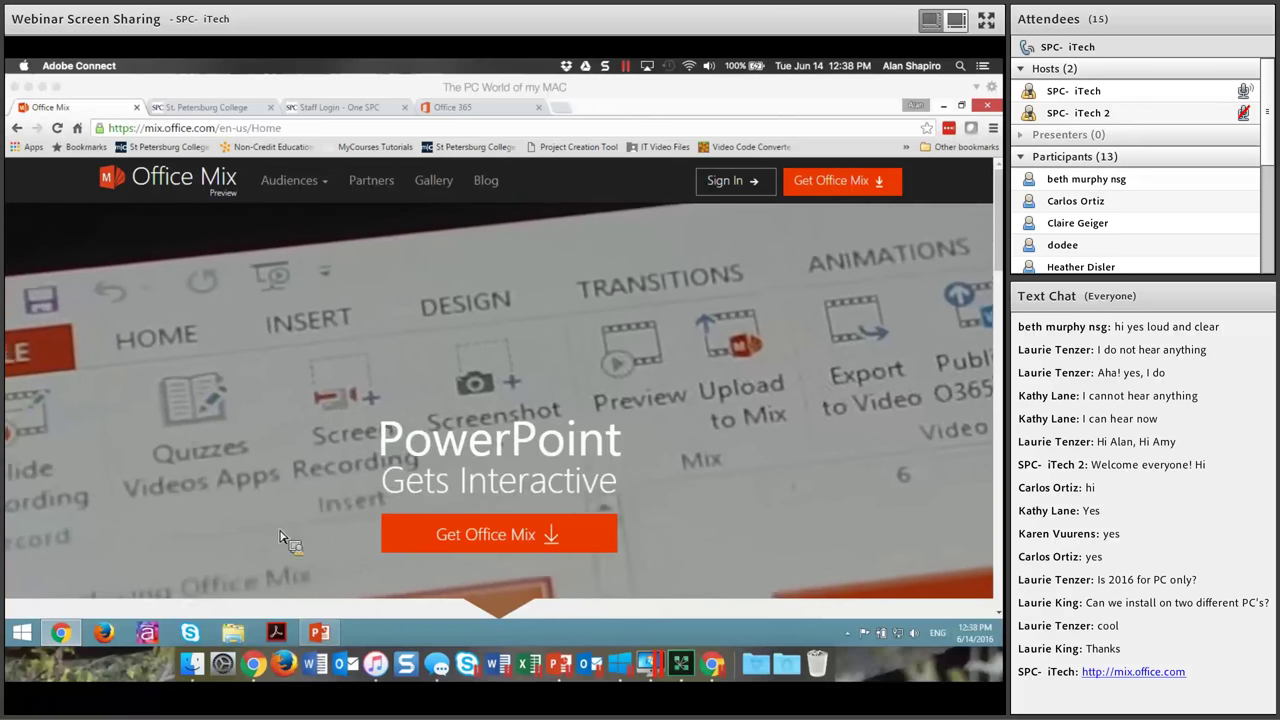
Request the Office Mix download using a work or school account, and cancel saving OfficeMix.Setup.exe.
left_click(512, 545)
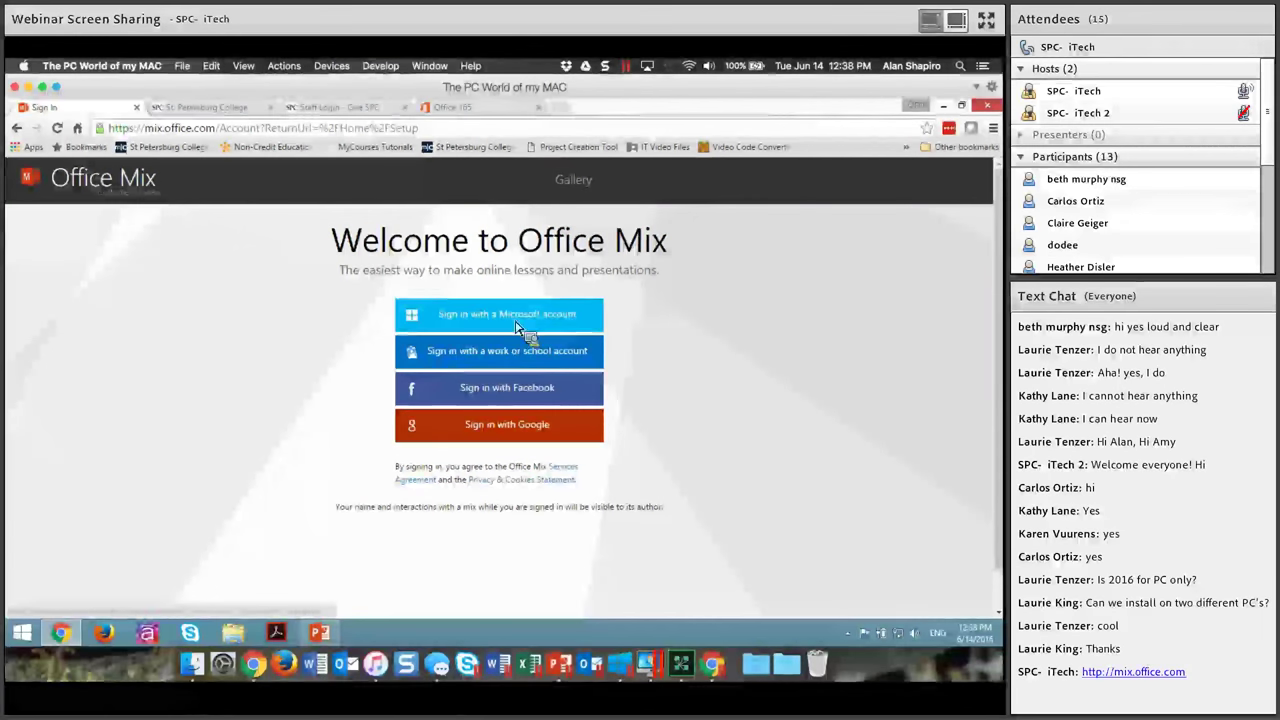
left_click(477, 366)
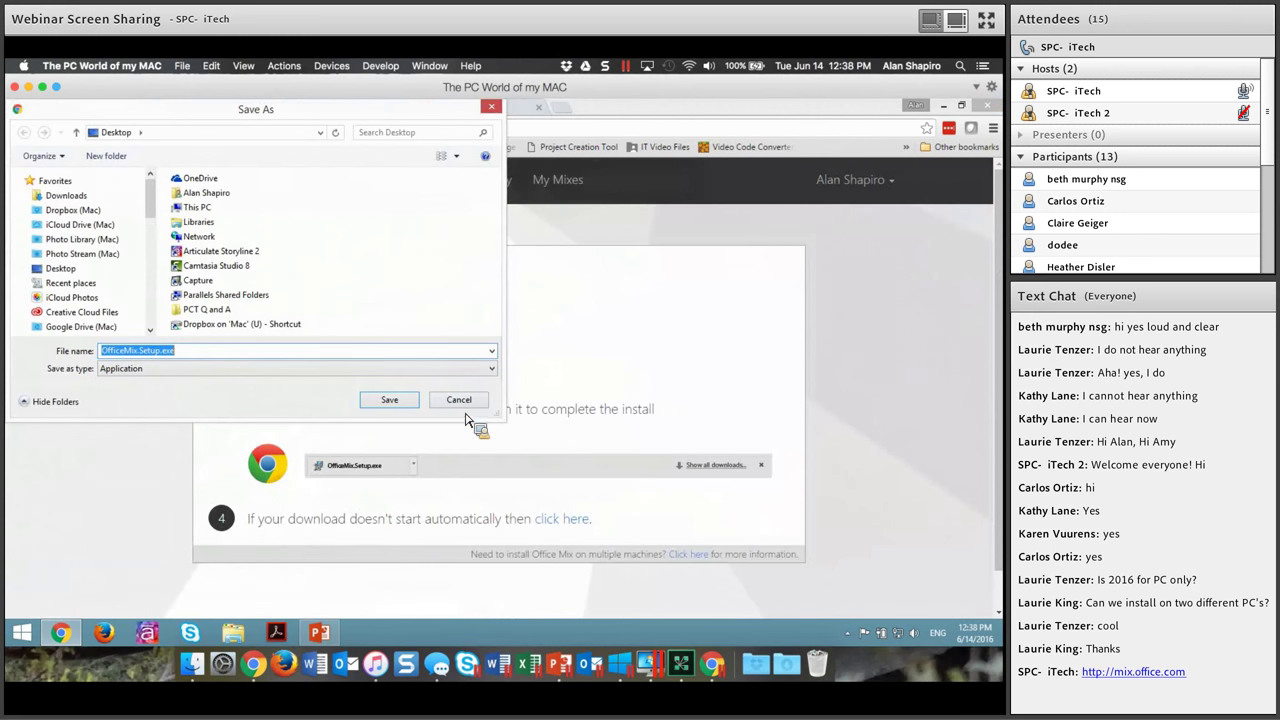
left_click(458, 400)
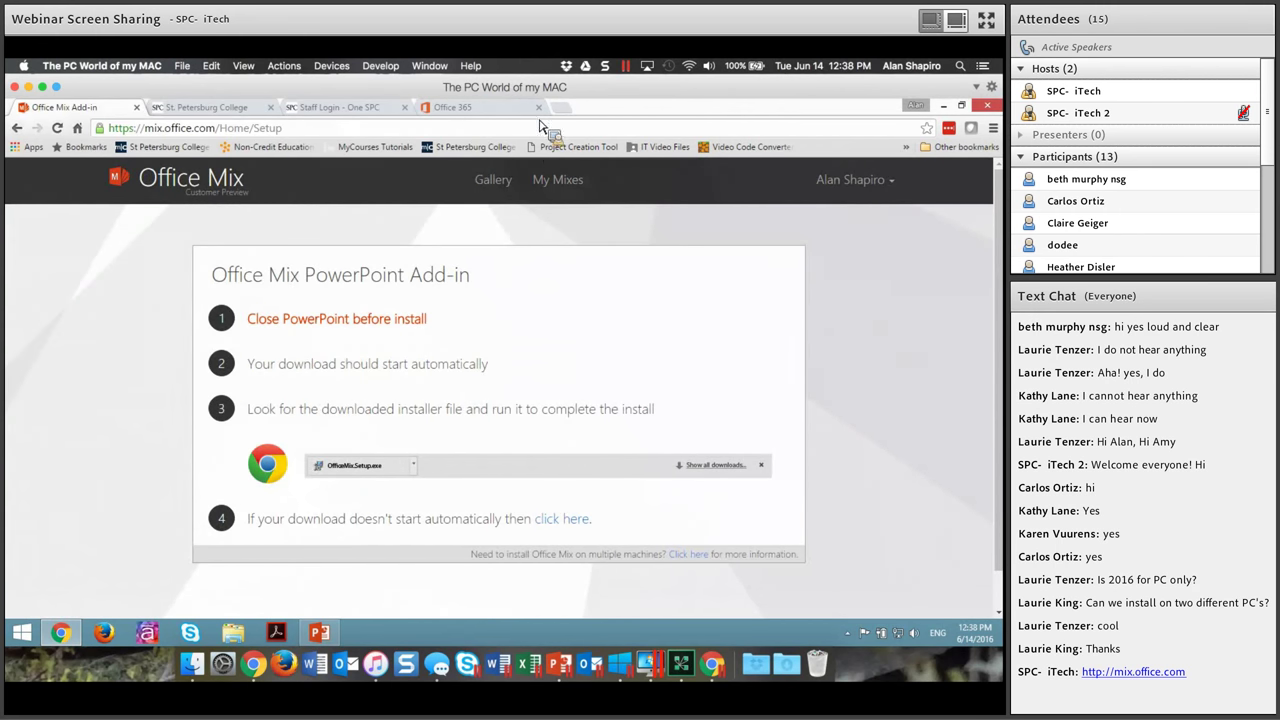
Sign out of the college staff portal and close every browser page except the Office Mix one.
left_click(536, 107)
left_click(392, 108)
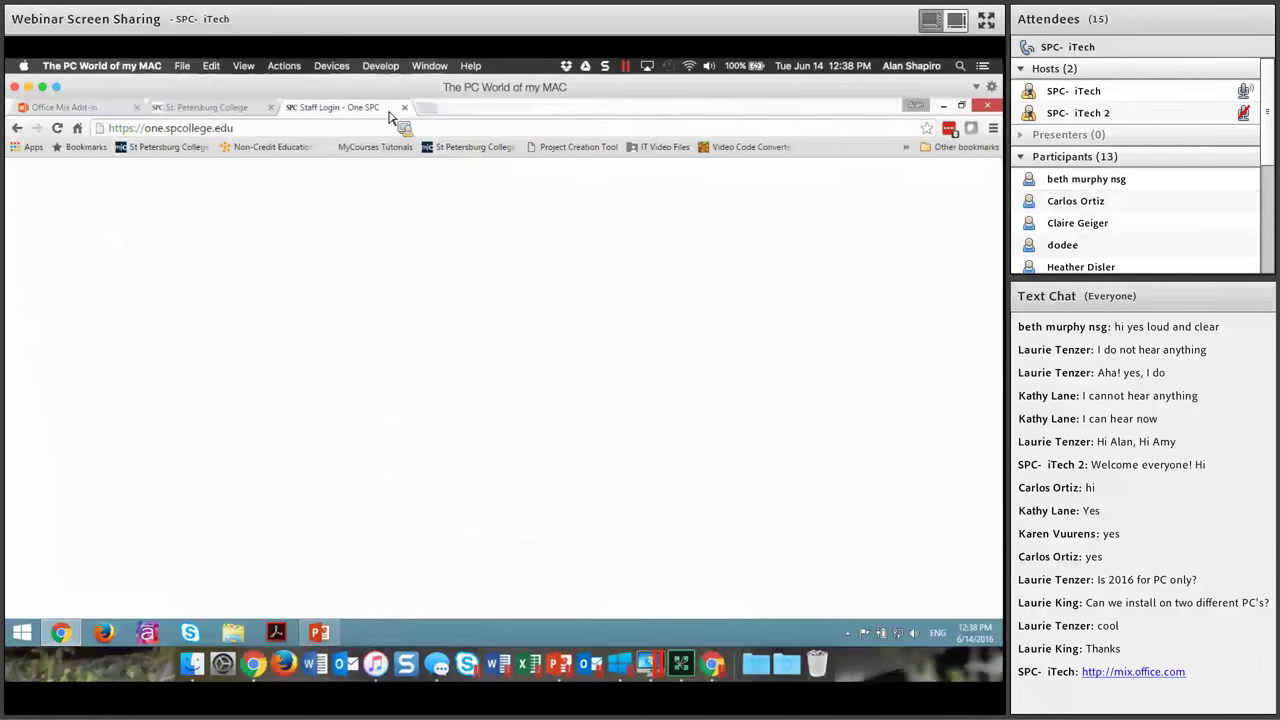
left_click(955, 175)
left_click(932, 212)
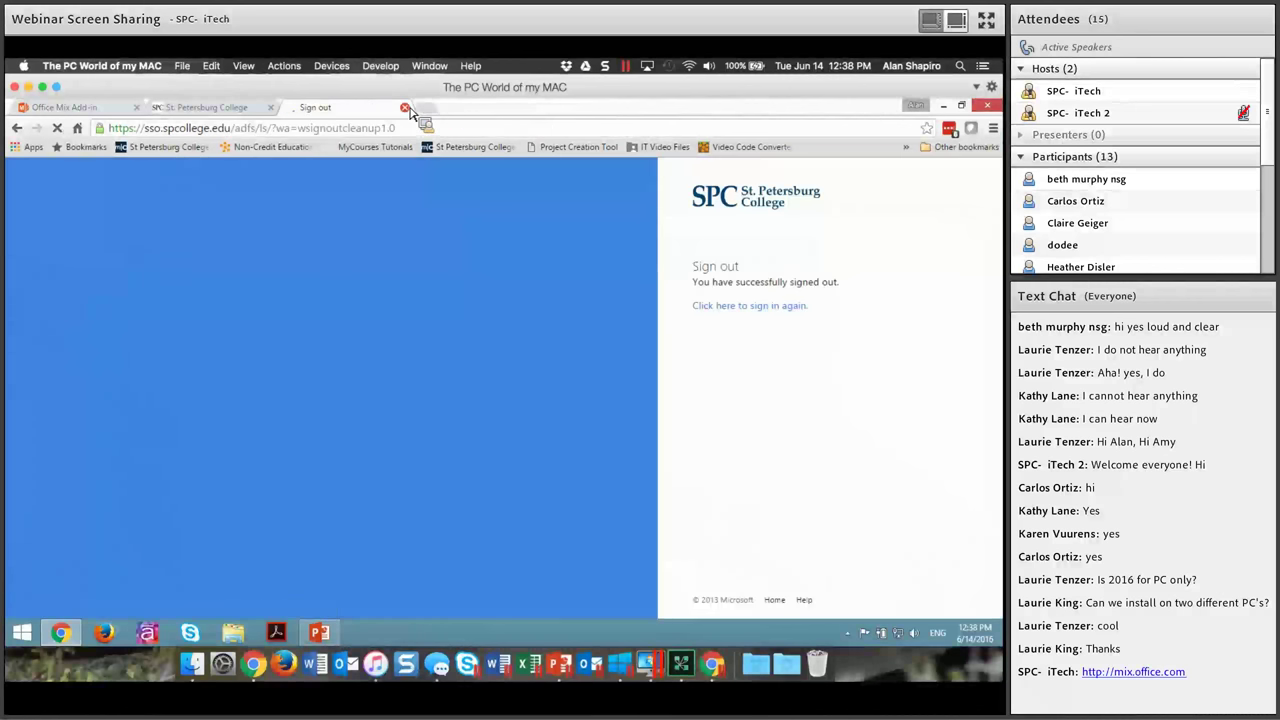
left_click(405, 107)
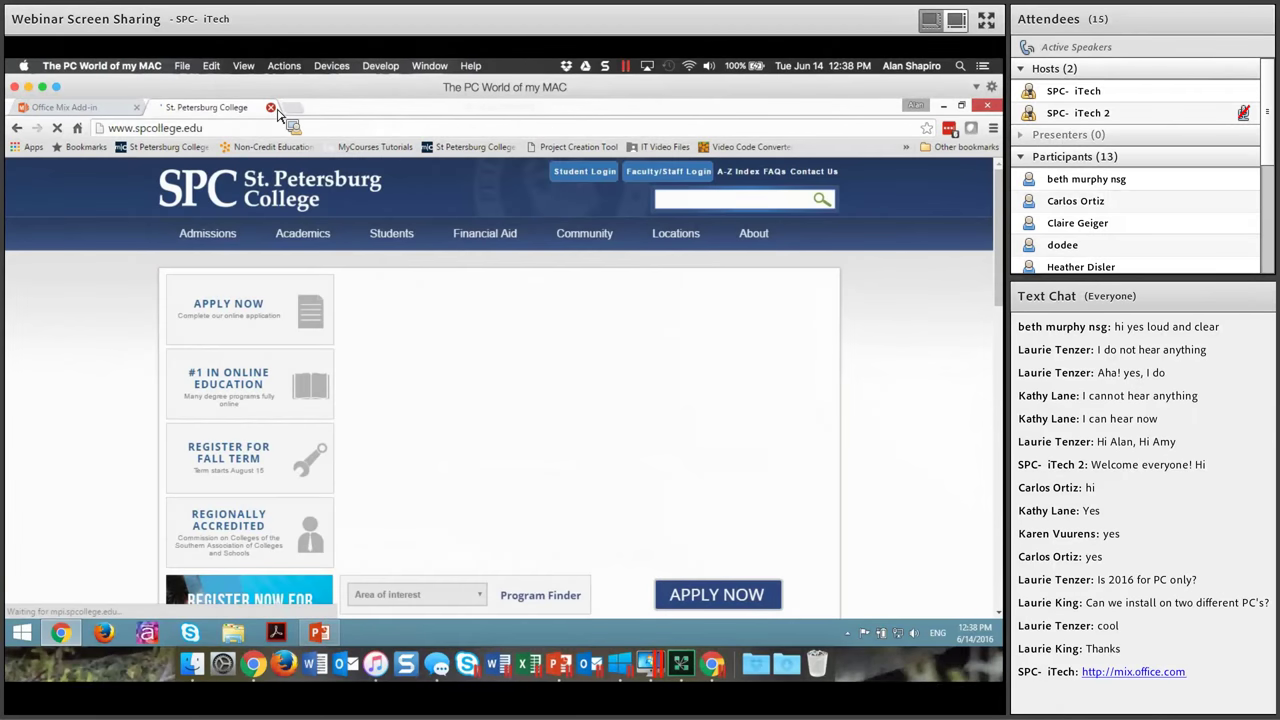
left_click(272, 108)
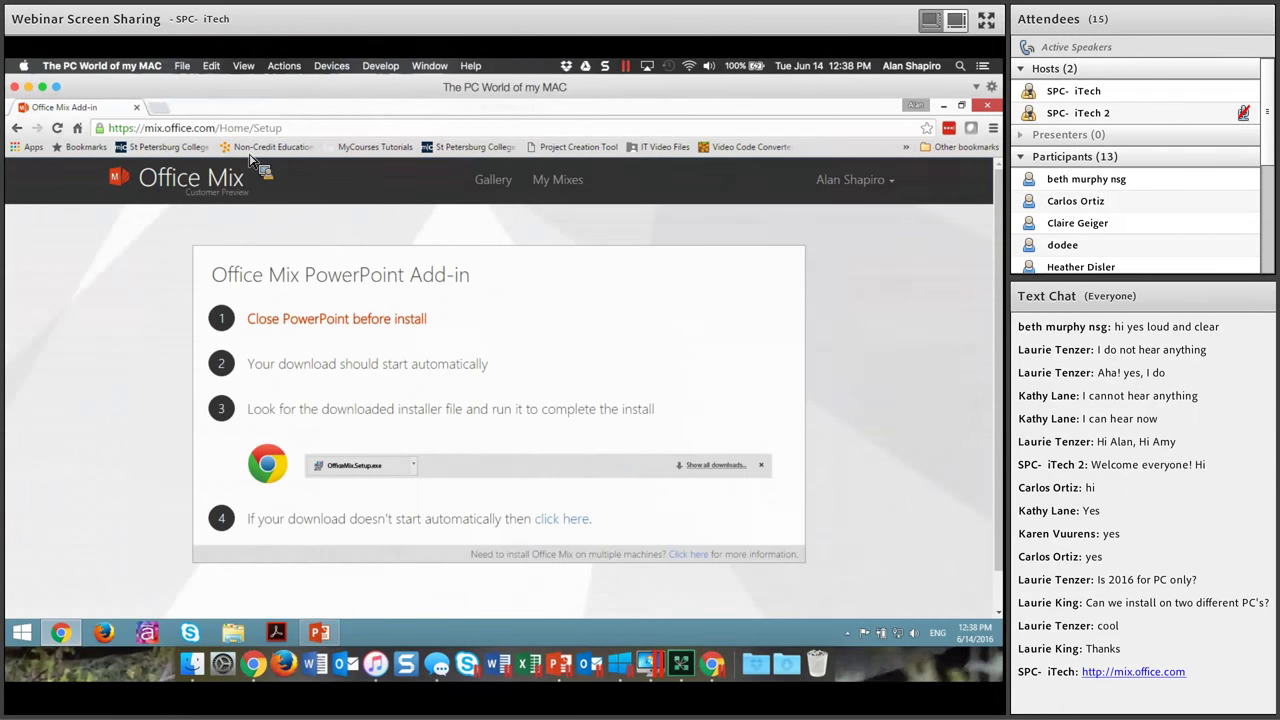
left_click(245, 192)
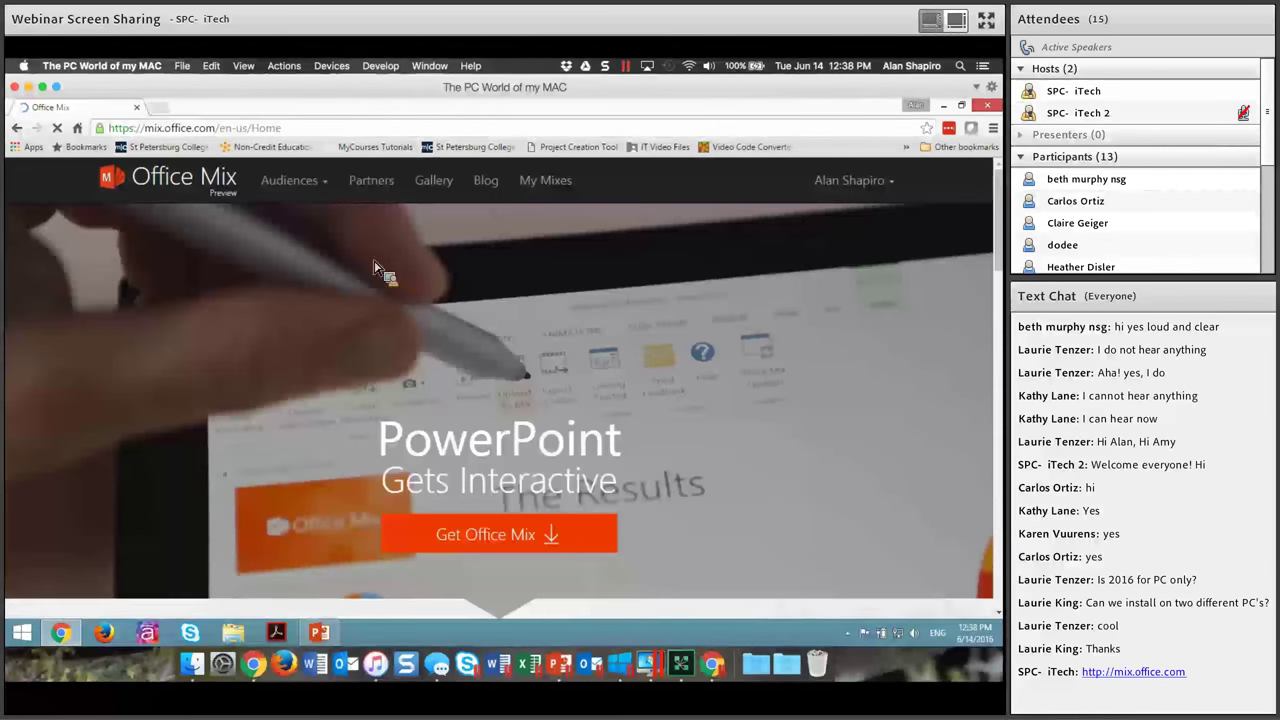
left_click(537, 537)
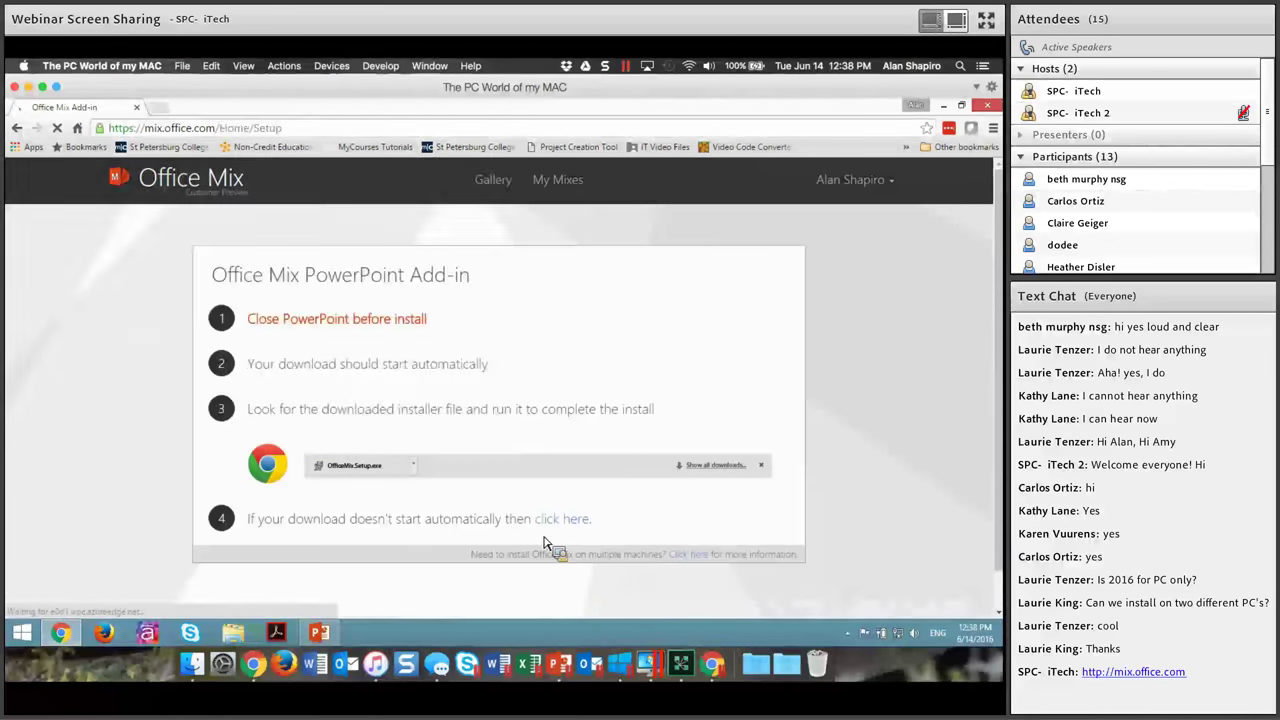
left_click(459, 400)
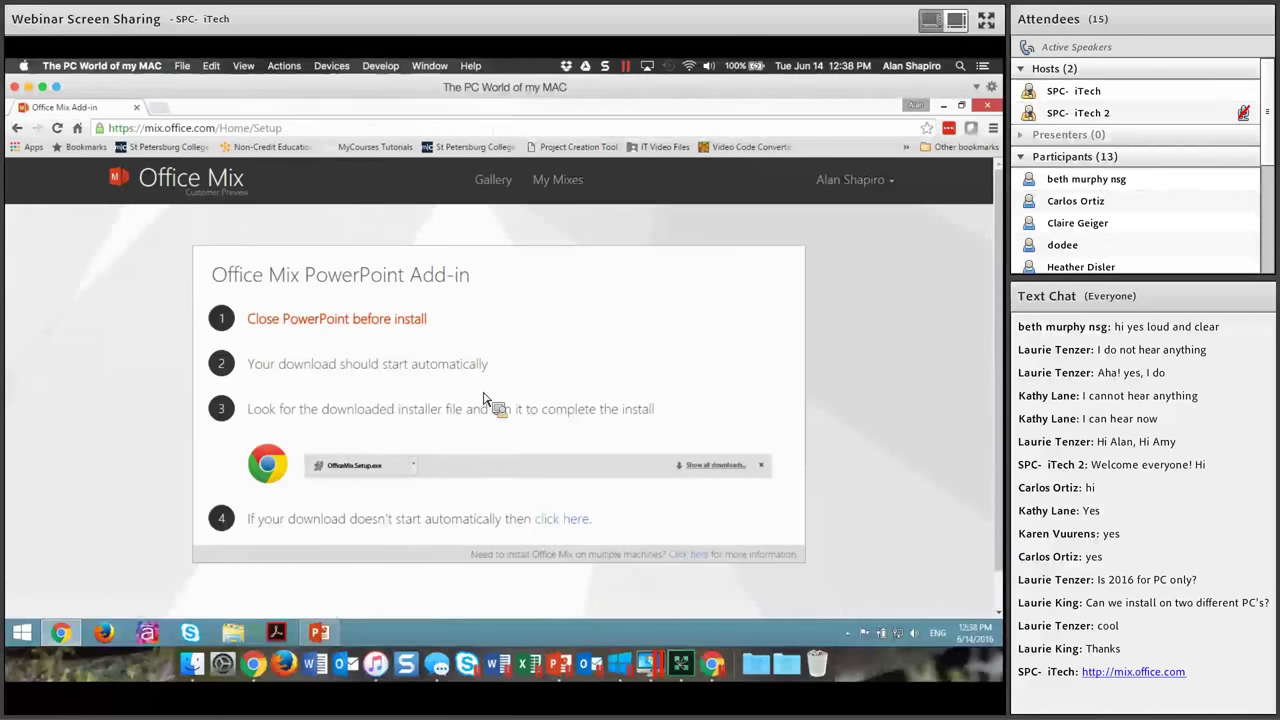
Sign out of the Office Mix website.
left_click(888, 181)
left_click(792, 306)
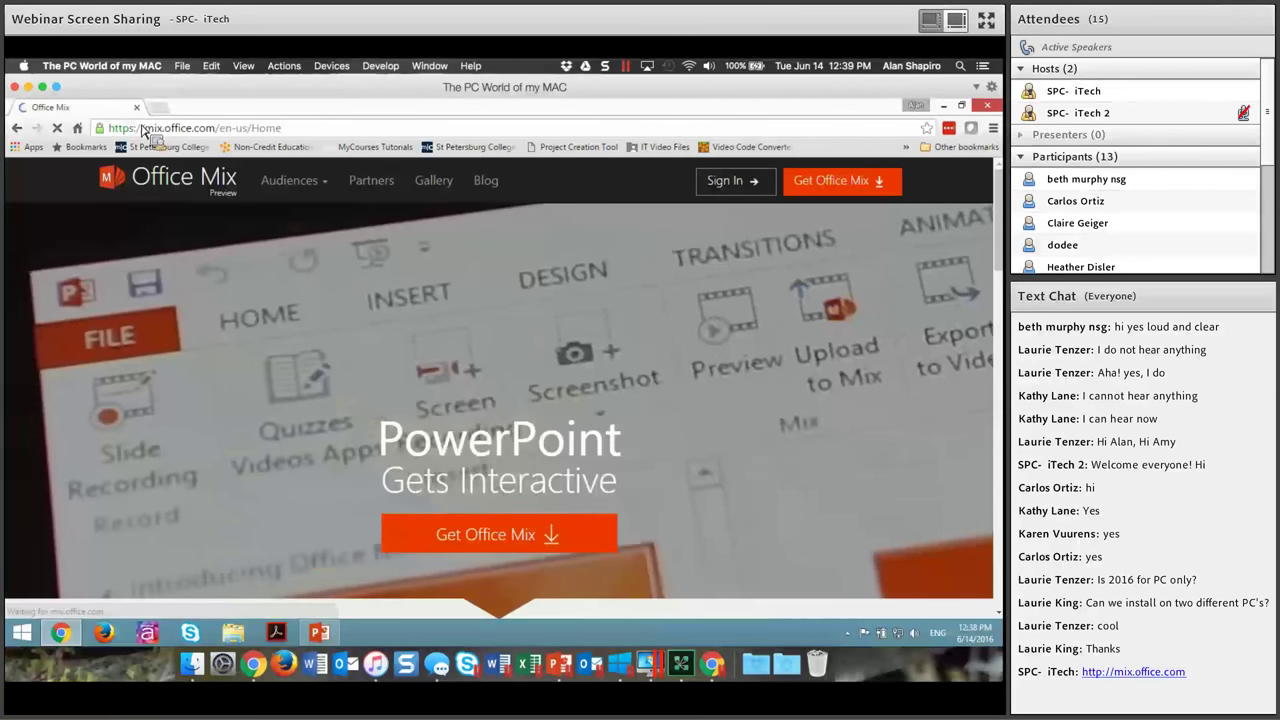
Request Office Mix, sign in with the saved school account and its password, and cancel saving OfficeMix.Setup.exe.
left_click(595, 532)
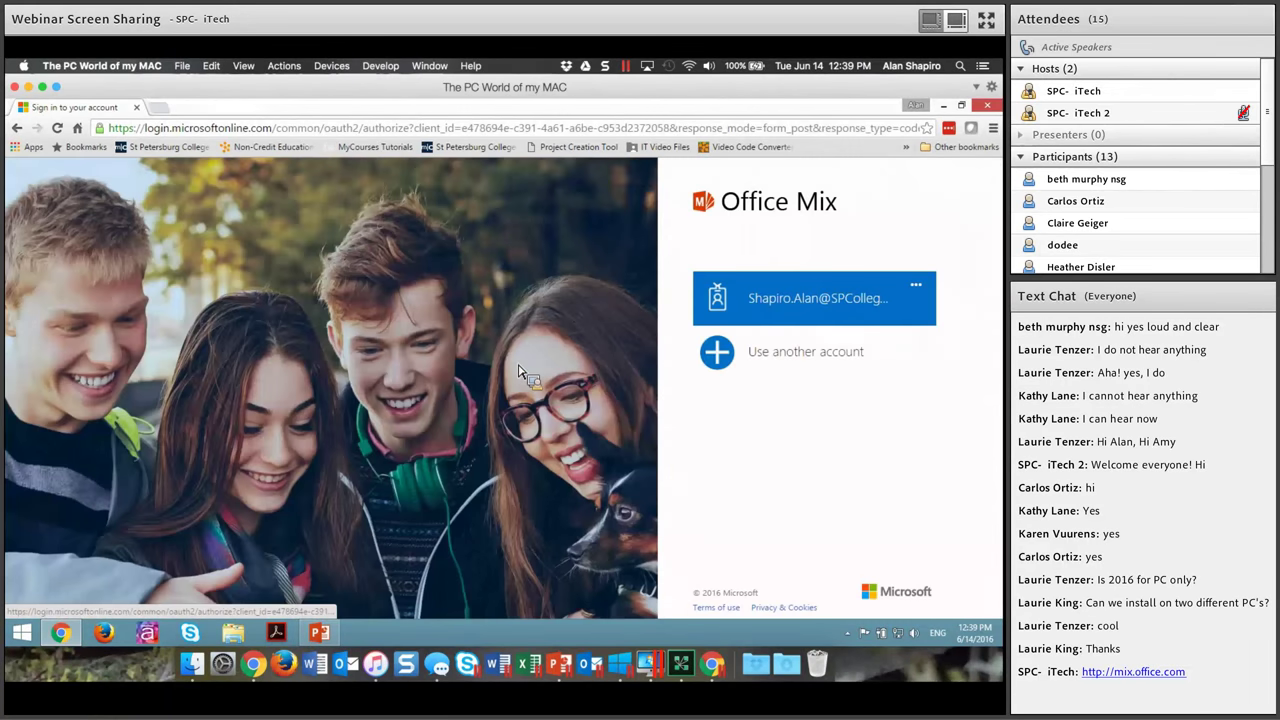
left_click(803, 313)
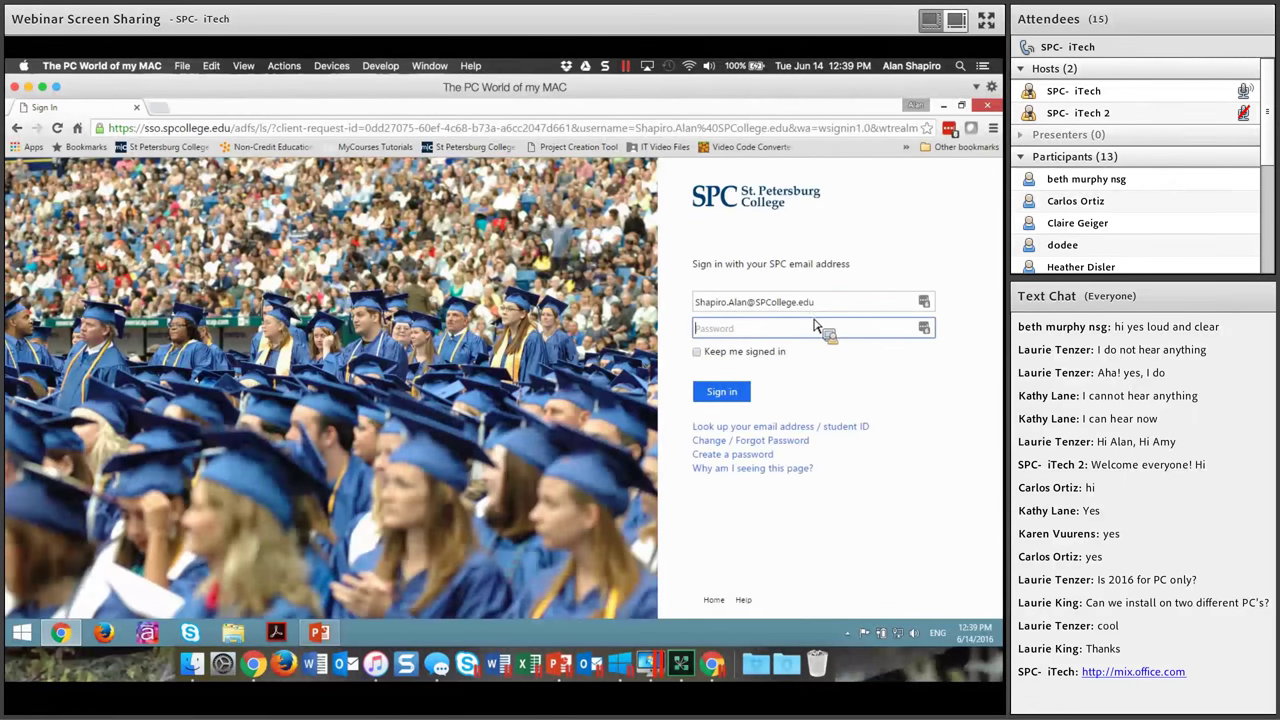
type("••")
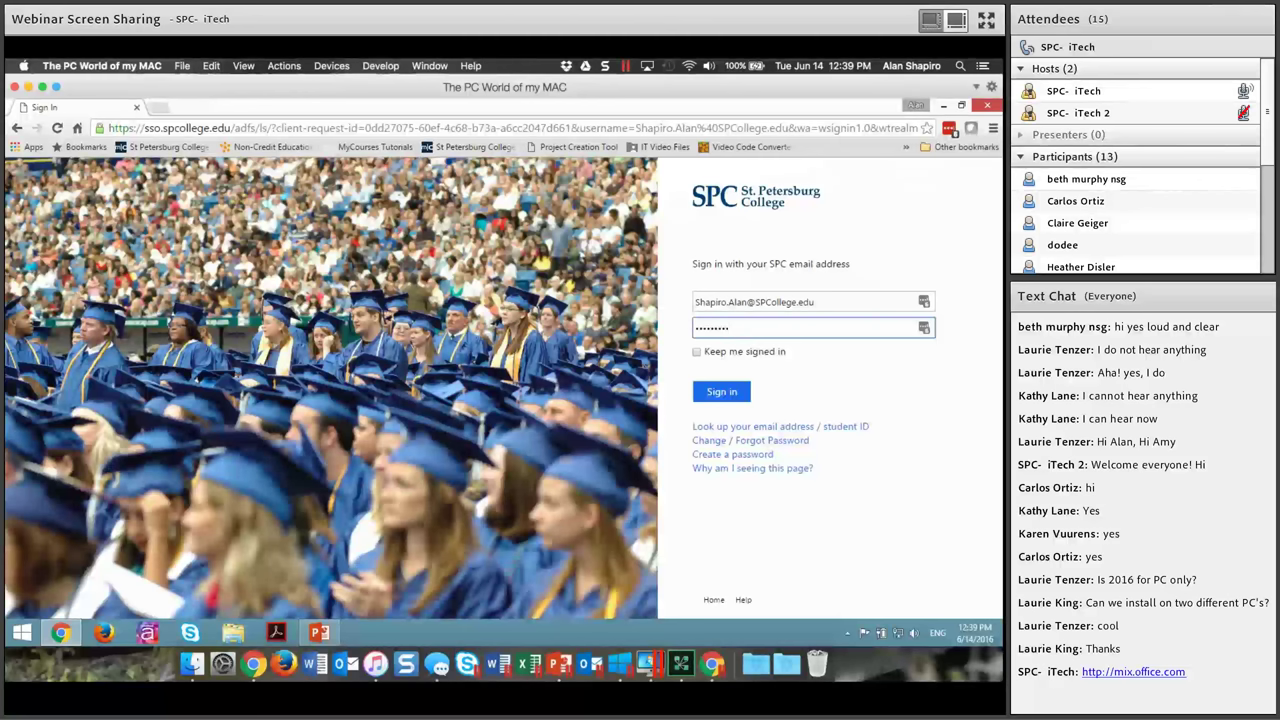
left_click(748, 392)
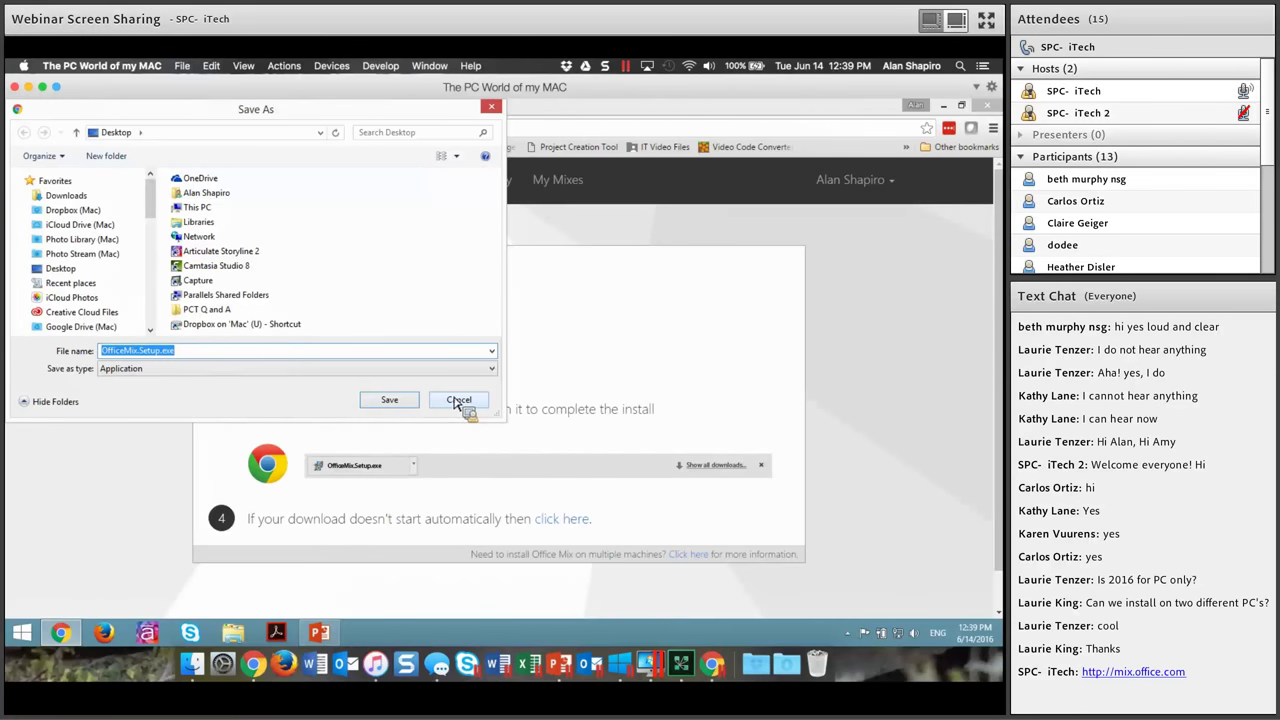
left_click(458, 399)
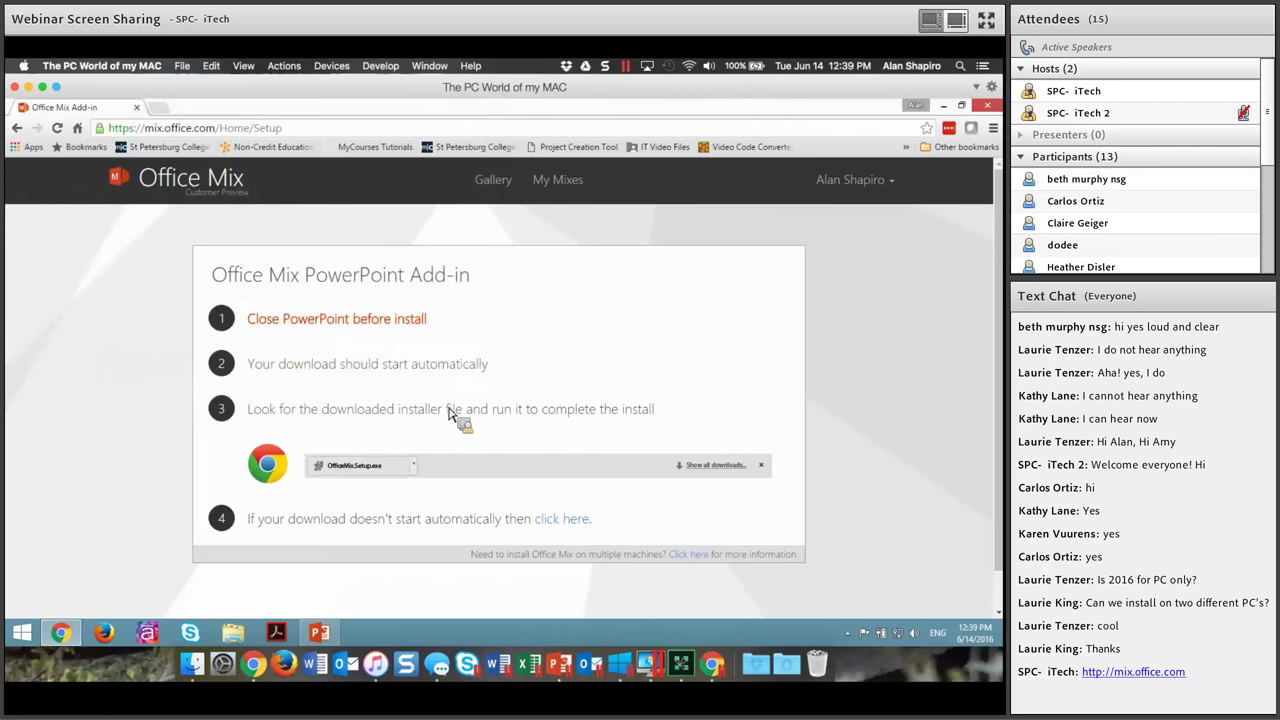
Close the browser to examine the Mix tools in PowerPoint, and reopen Chrome.
left_click(985, 110)
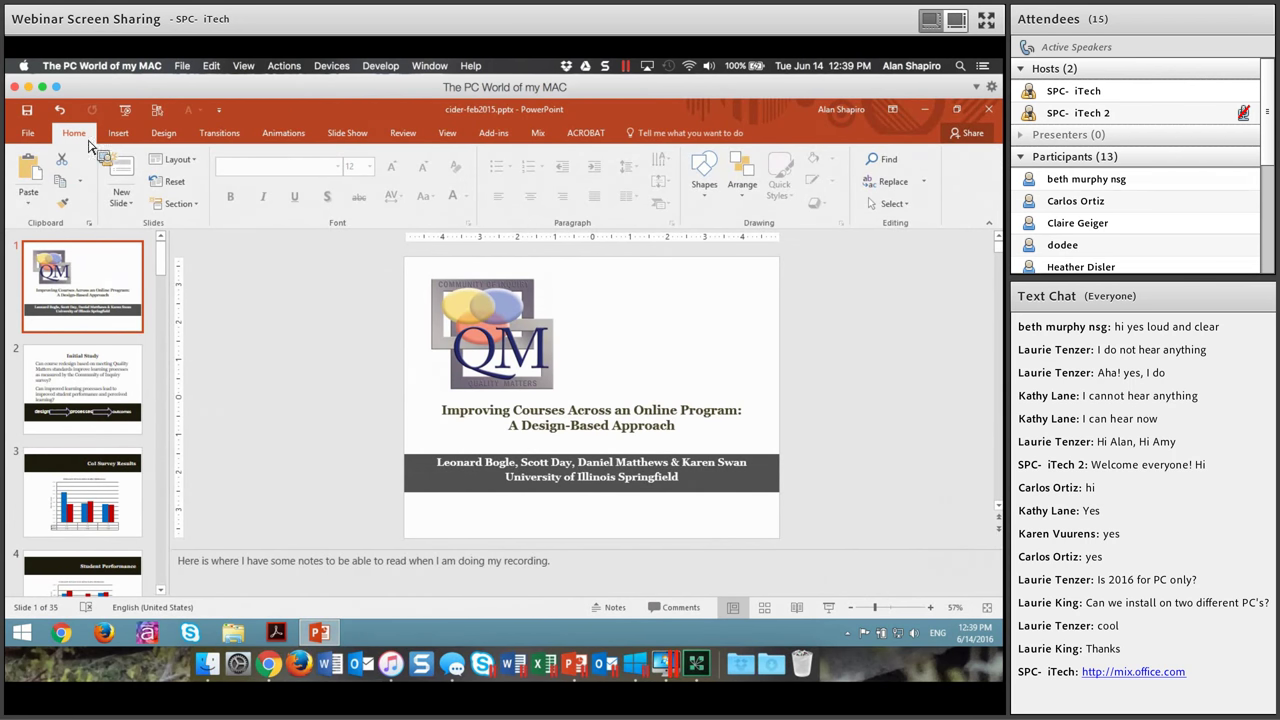
left_click(538, 134)
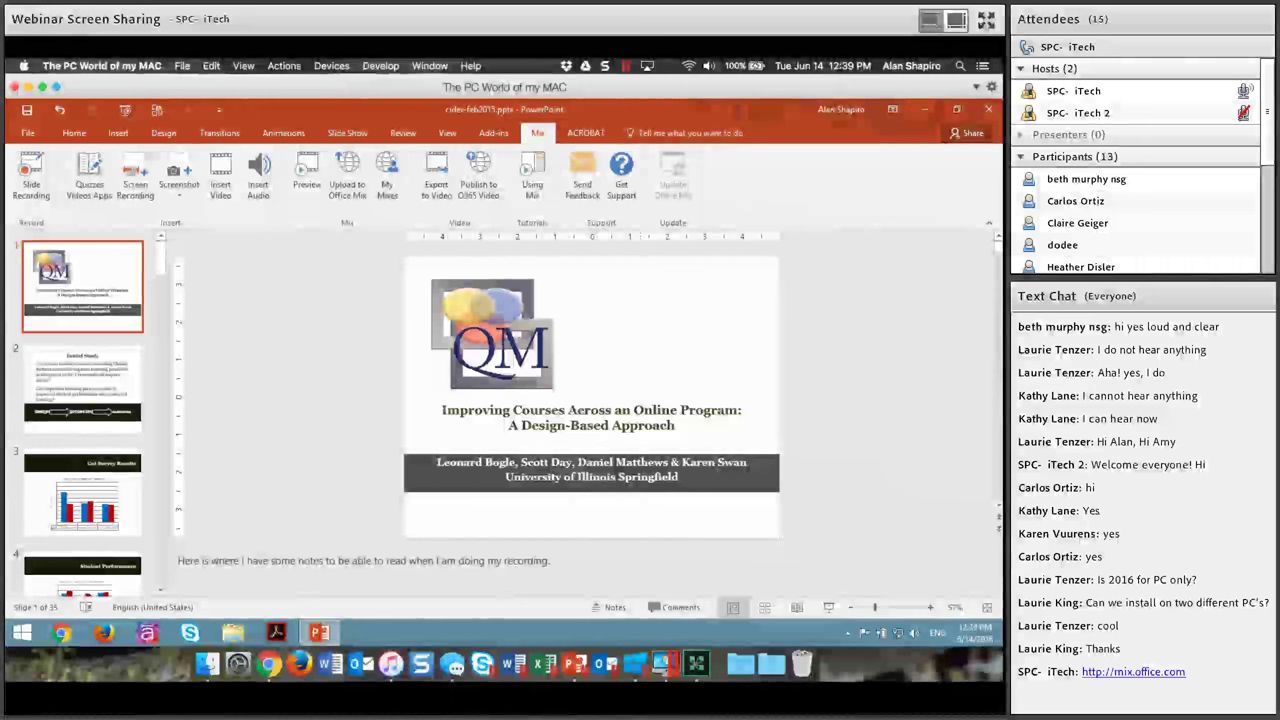
left_click(62, 632)
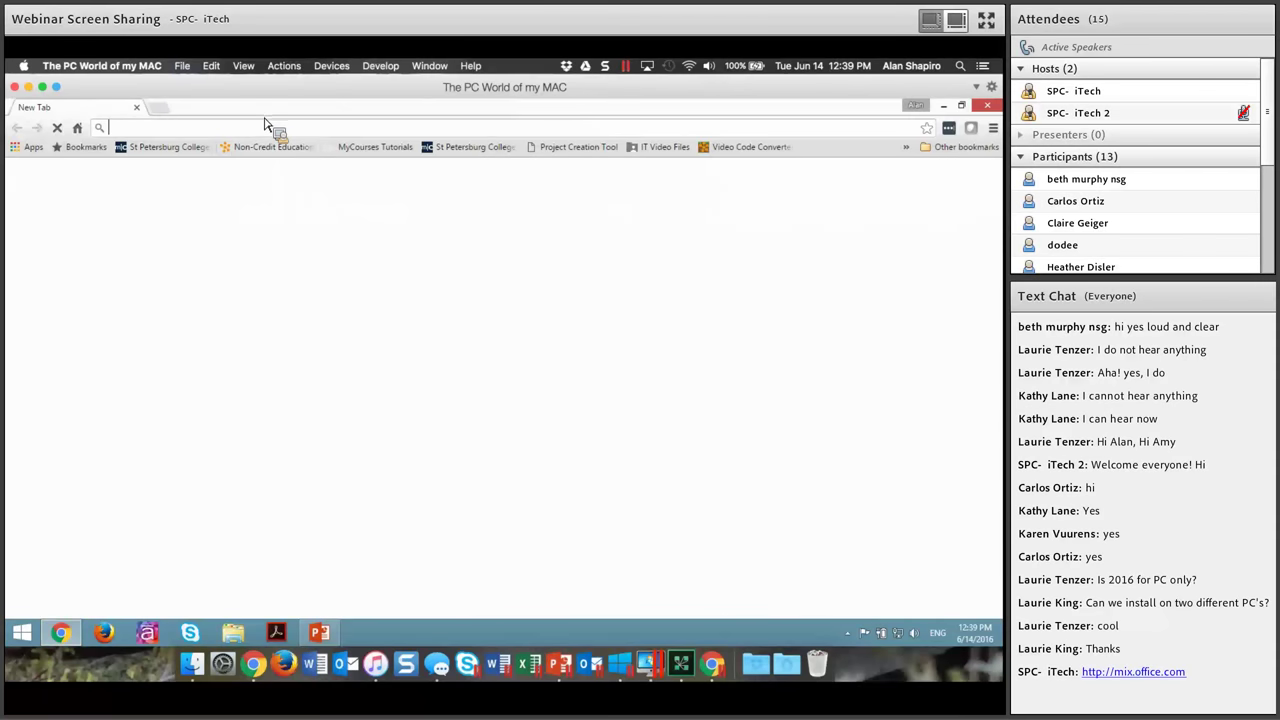
Open mix.office.com, sign in with the school account and its password, and save OfficeMix.Setup.exe to the Desktop.
type("mix.office.com")
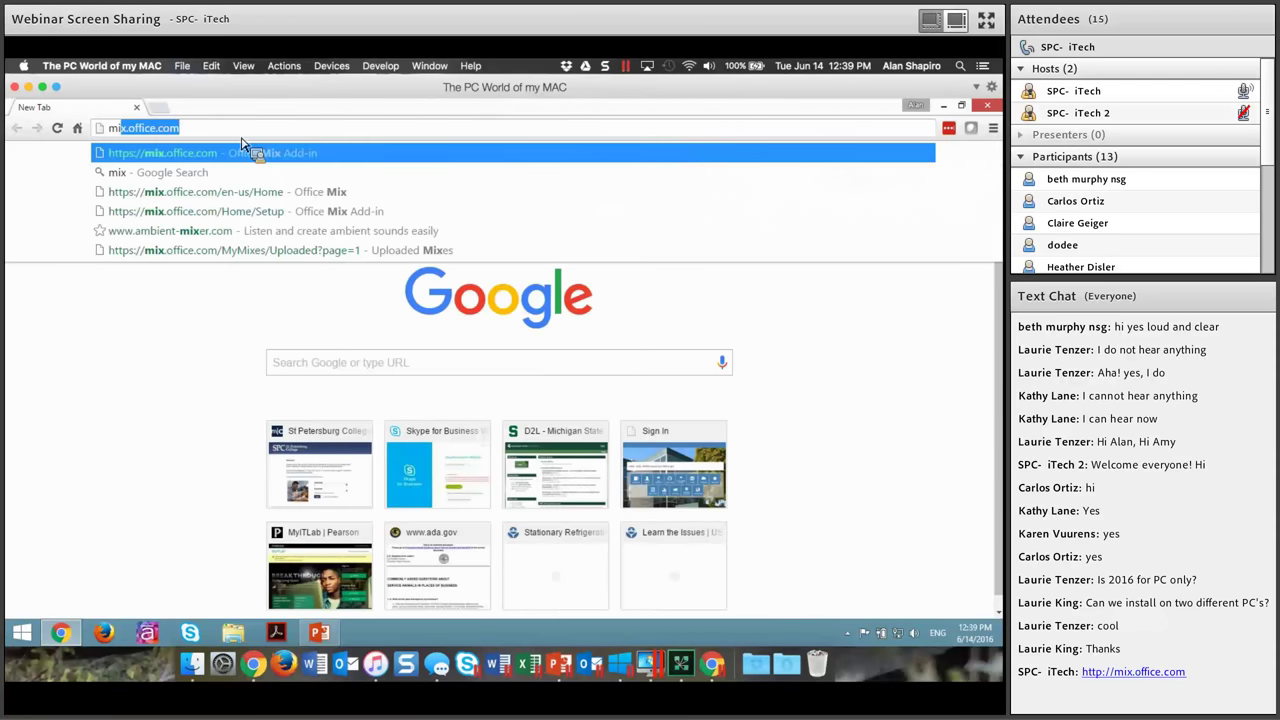
key("Return")
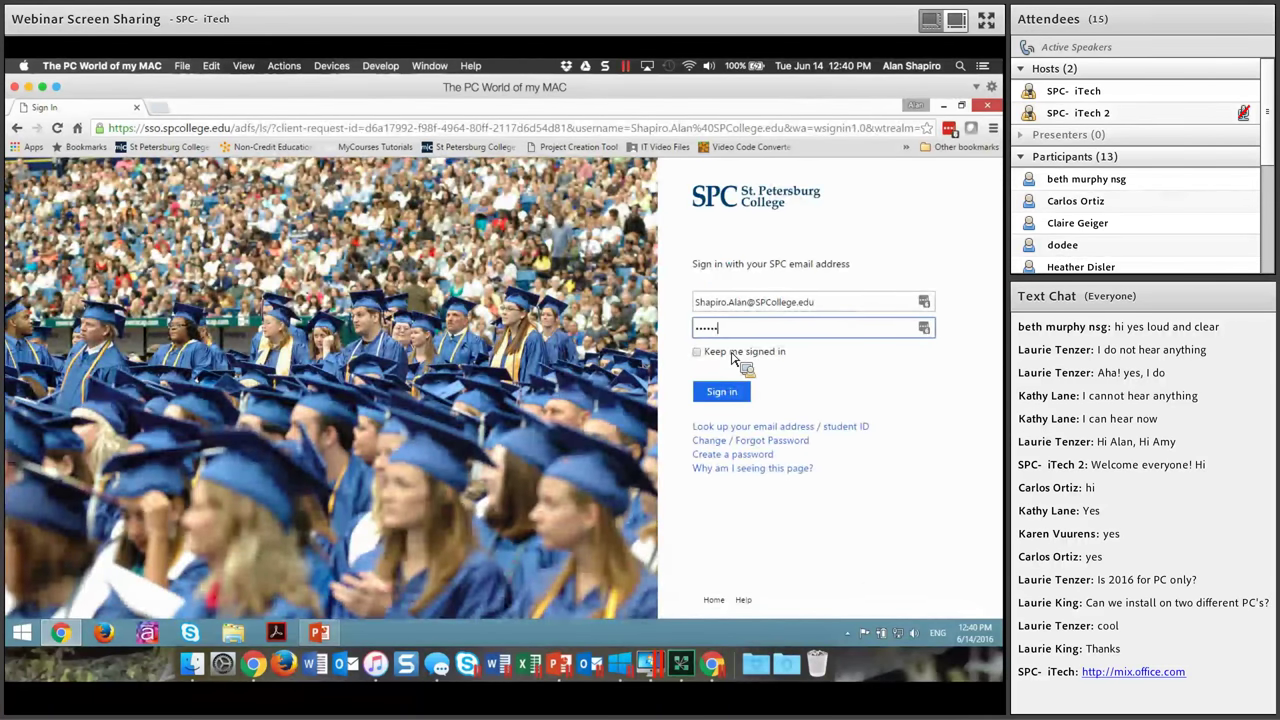
key("Return")
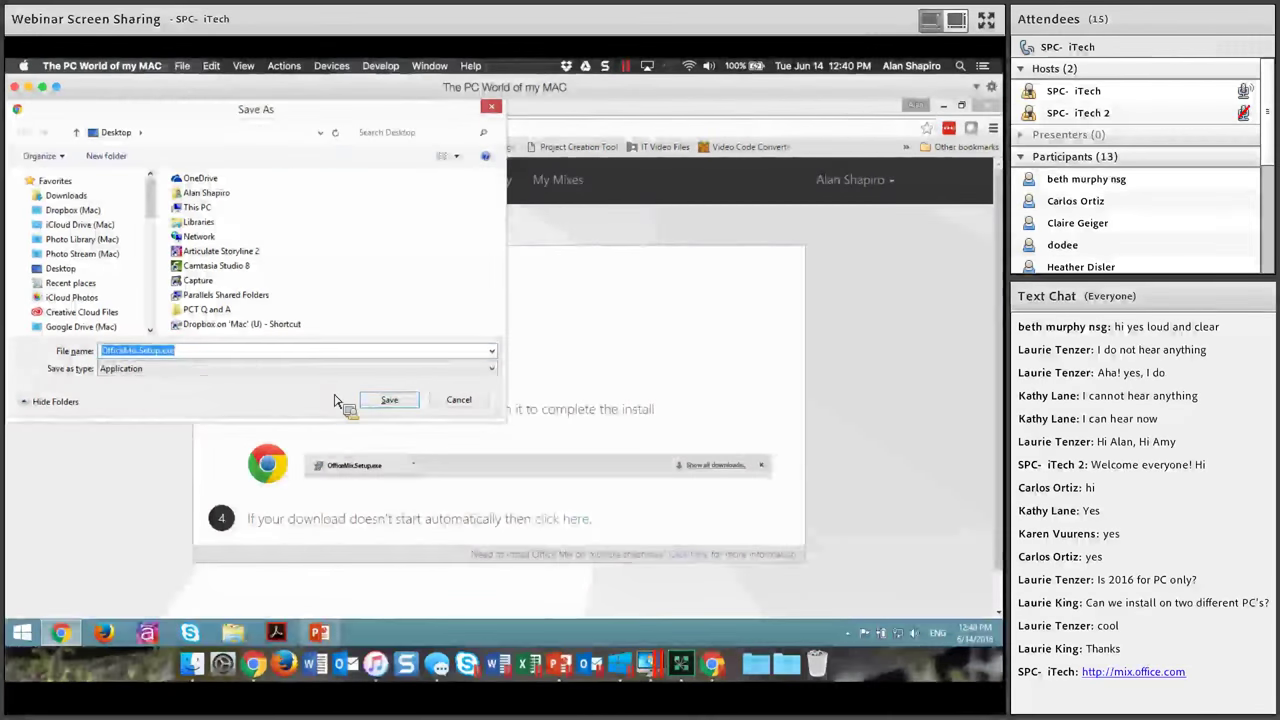
left_click(383, 401)
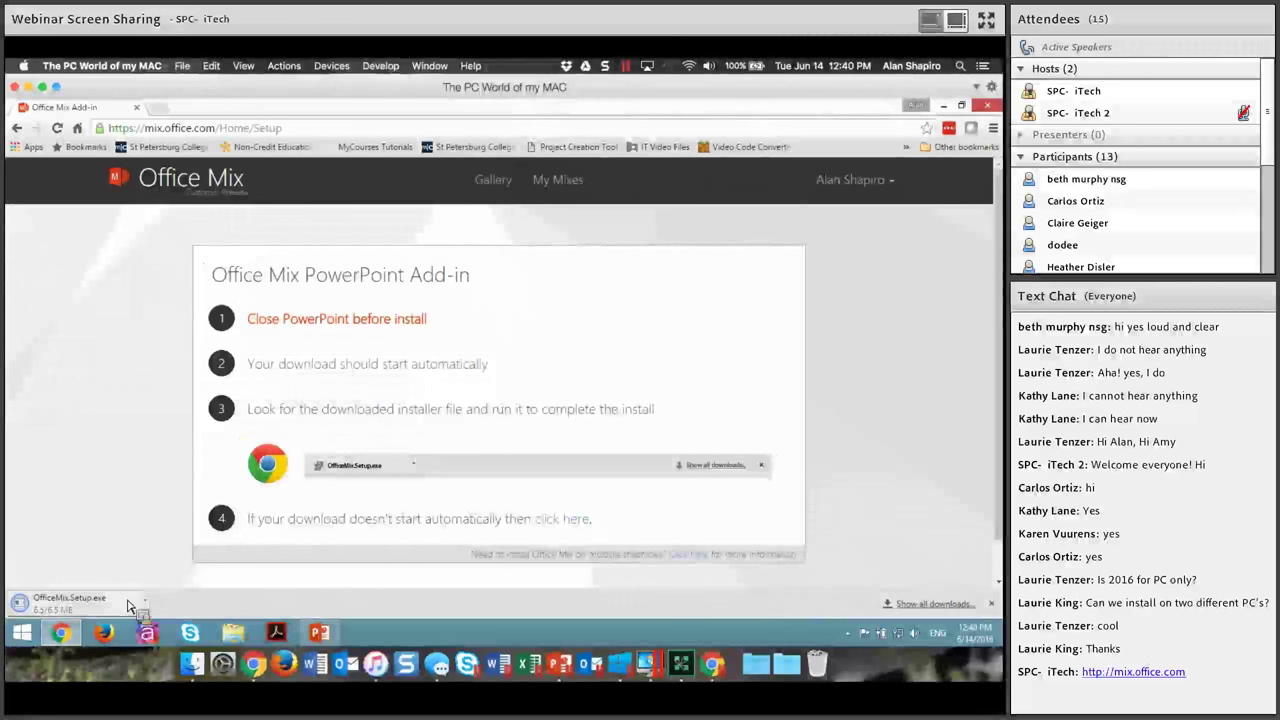
Run the downloaded OfficeMix.Setup.exe, close its setup window without modifying the installation, and switch to PowerPoint.
left_click(65, 603)
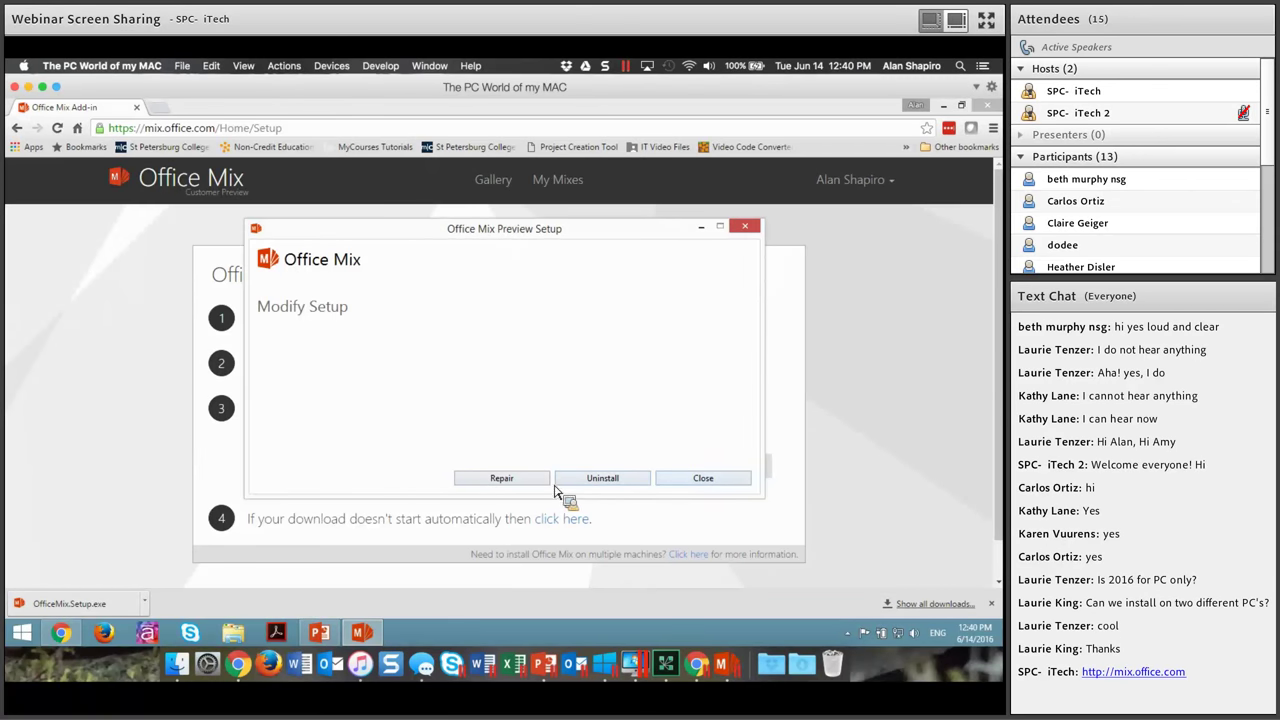
left_click(736, 482)
left_click(503, 413)
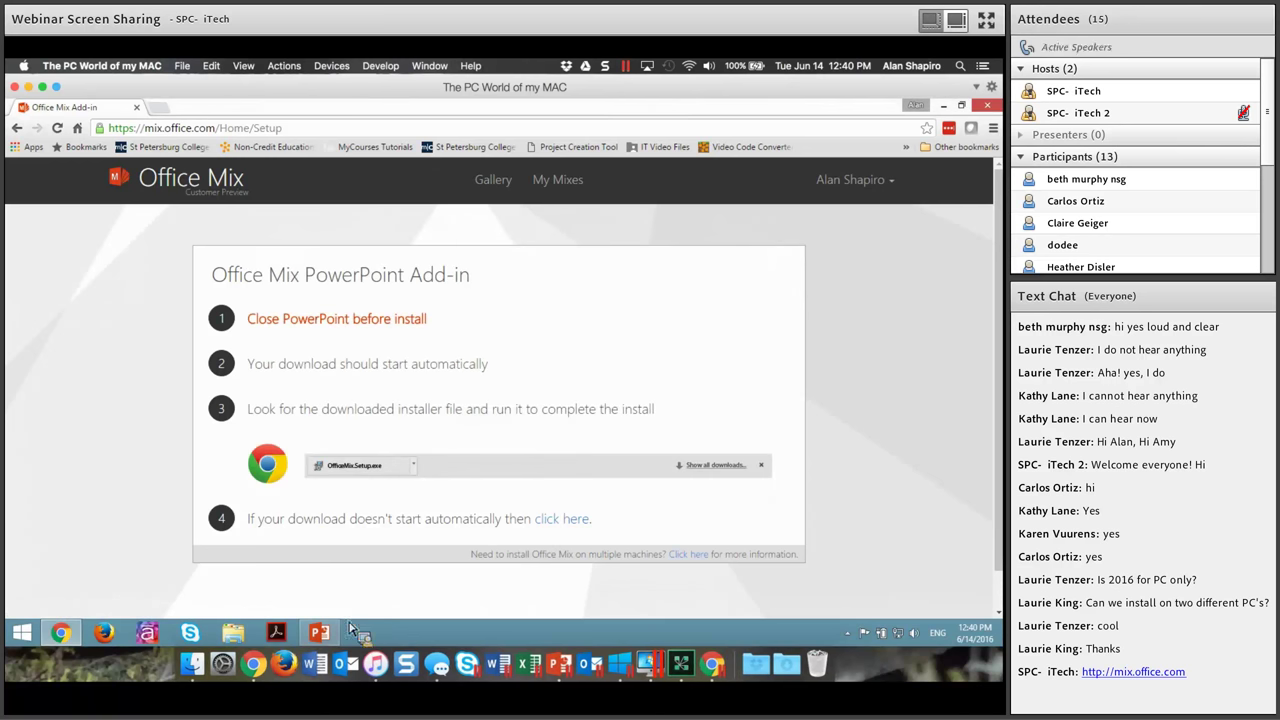
left_click(319, 632)
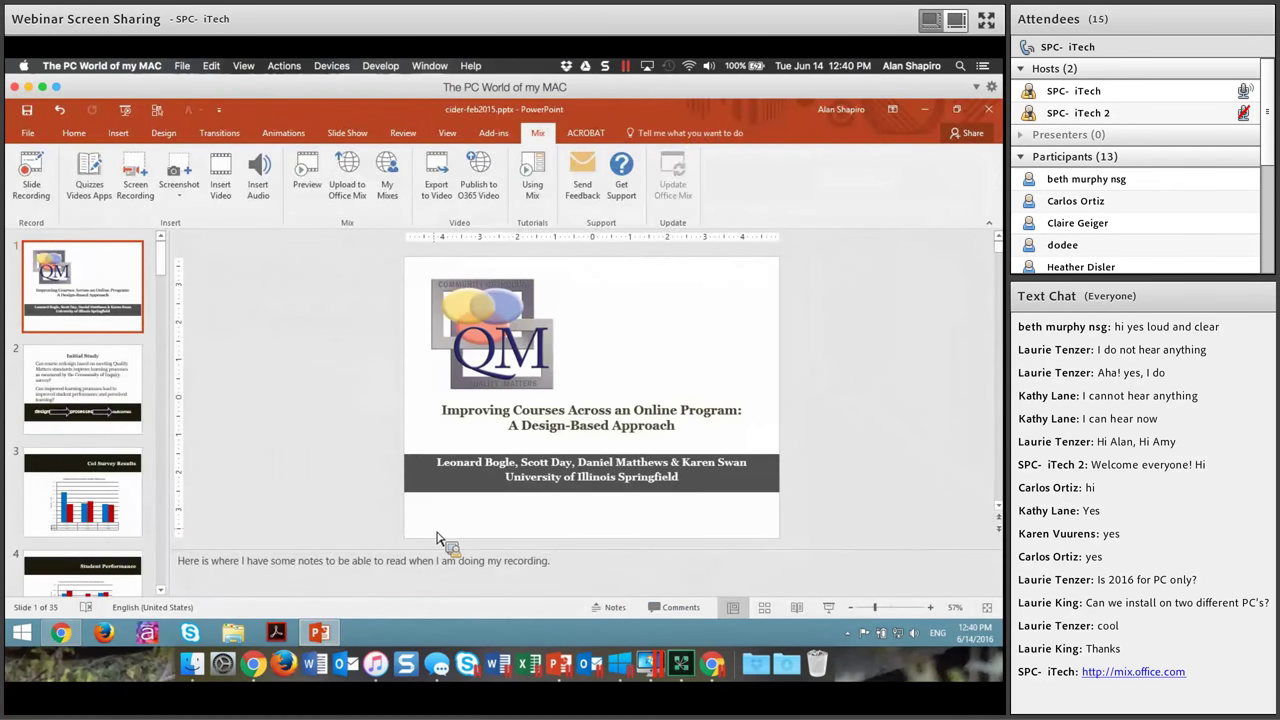
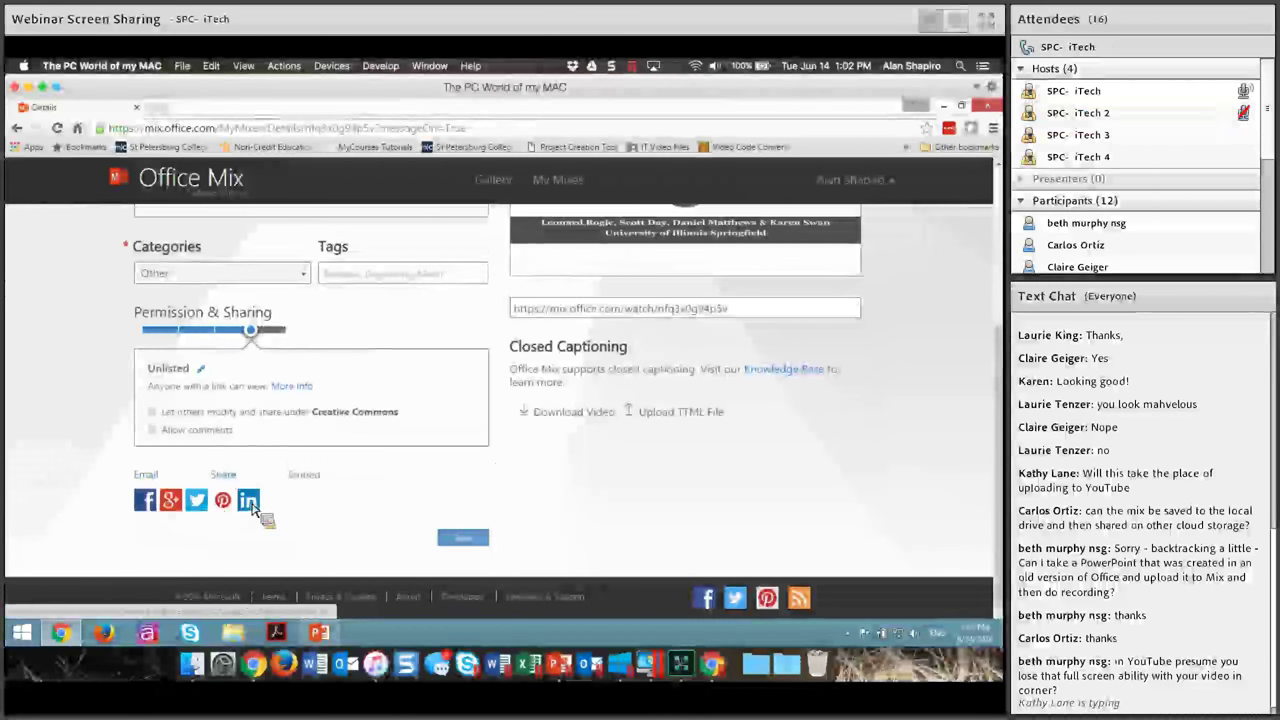
Show the embed code of the uploaded mix in its sharing options and copy the whole code.
left_click(304, 476)
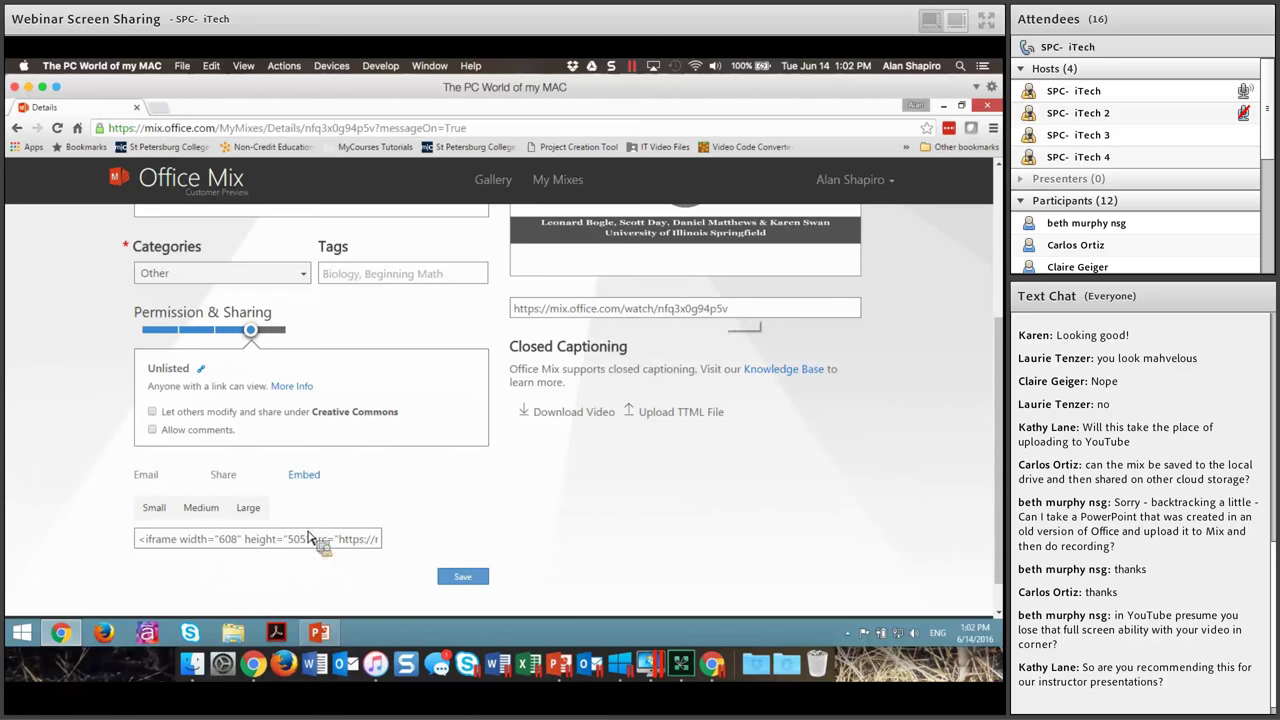
left_click(229, 540)
right_click(227, 543)
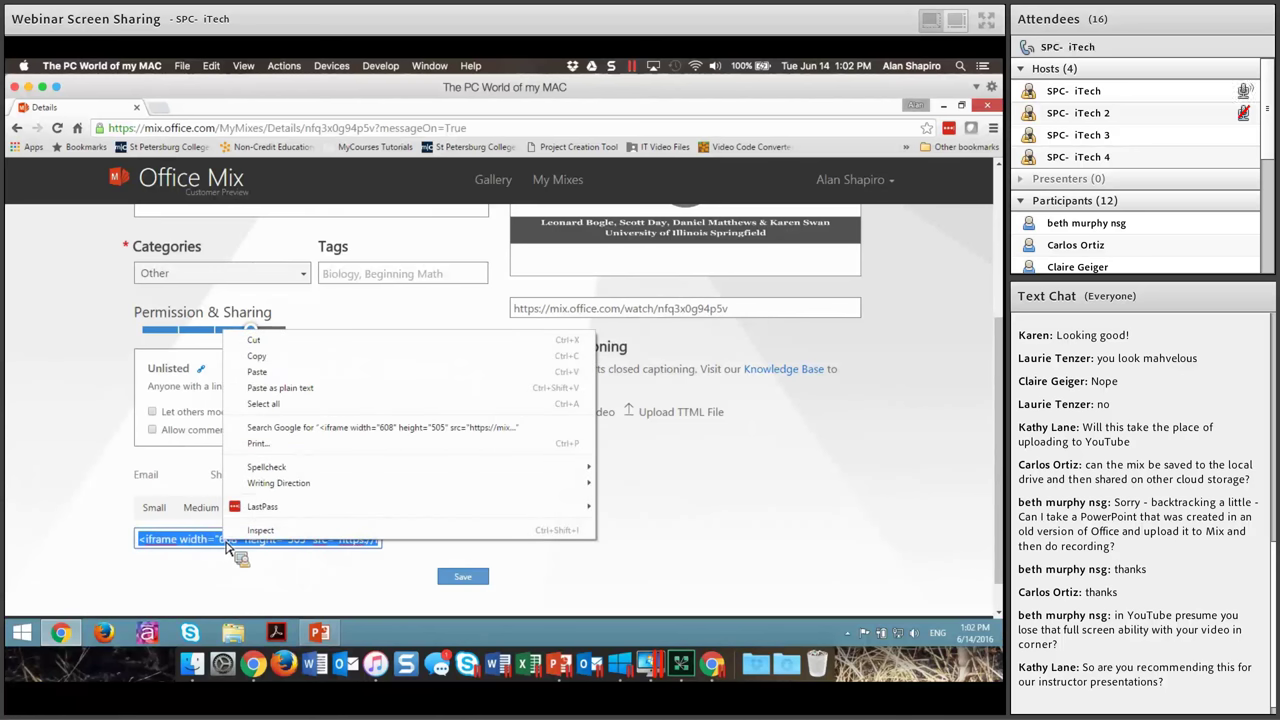
left_click(262, 357)
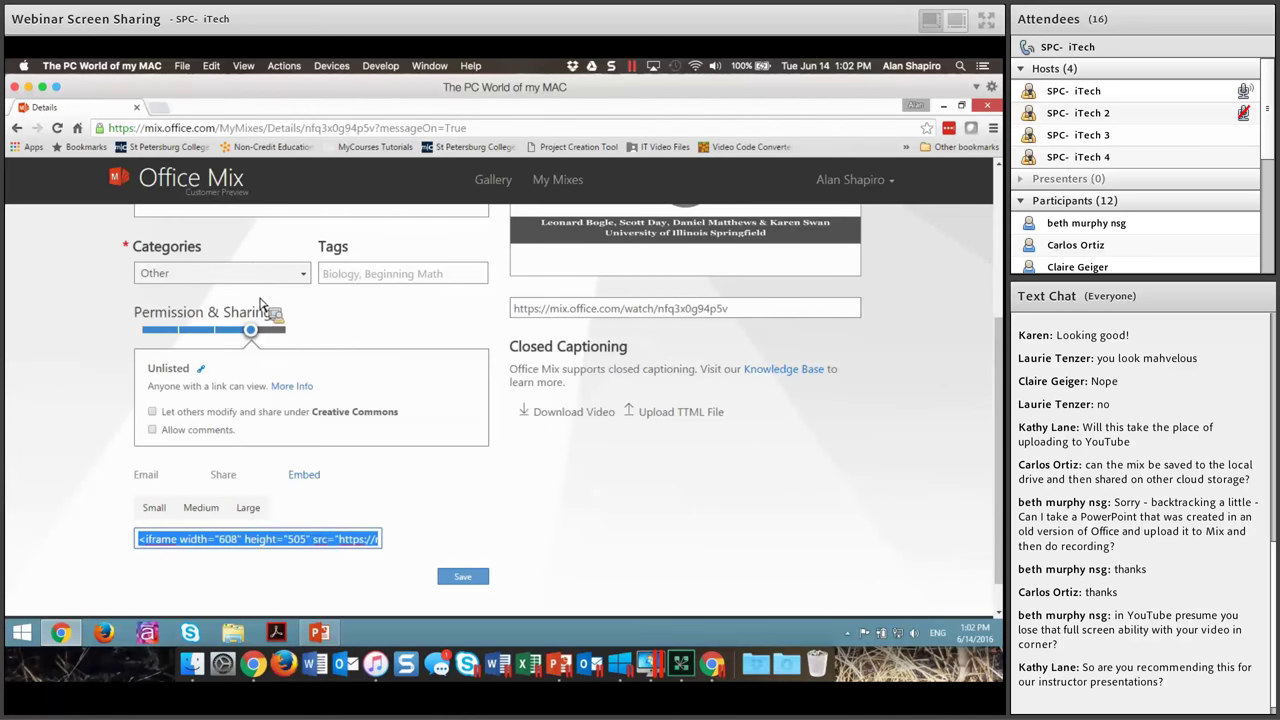
Open the St Petersburg College MyCourses login in a new browser page and sign in with the saved Demo Faculty username and password.
left_click(161, 107)
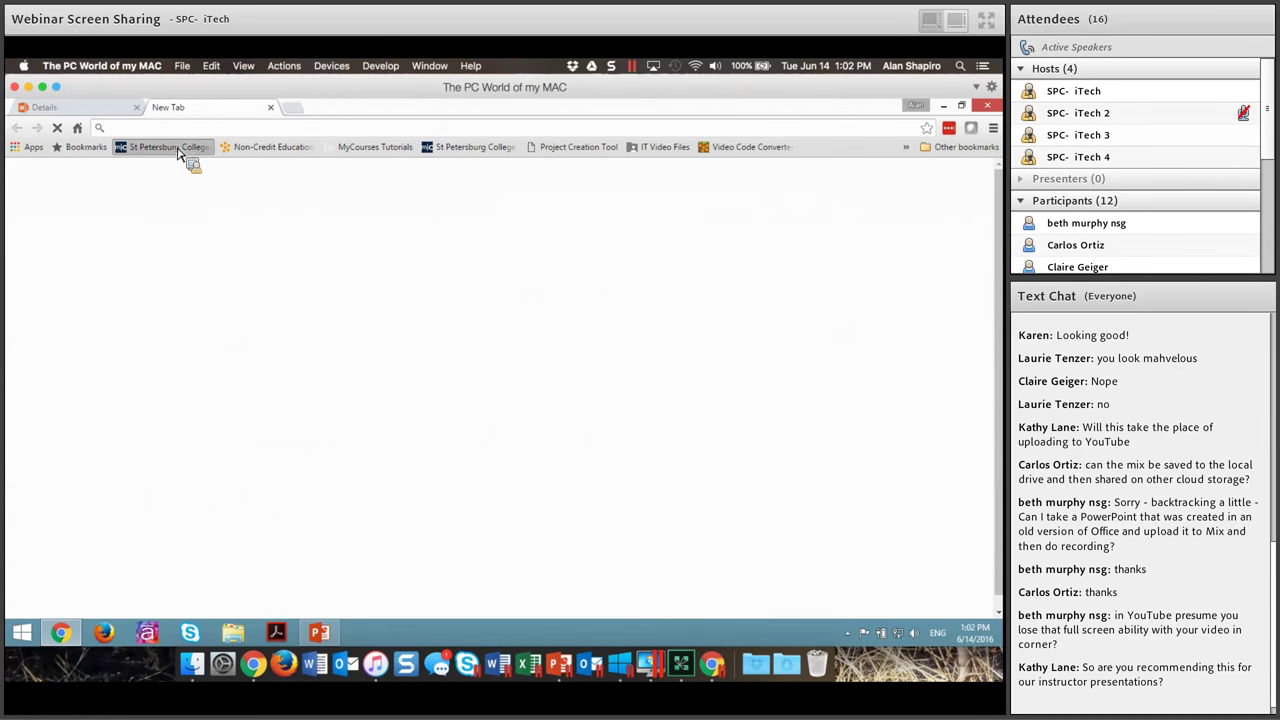
left_click(186, 149)
left_click(668, 436)
left_click(672, 438)
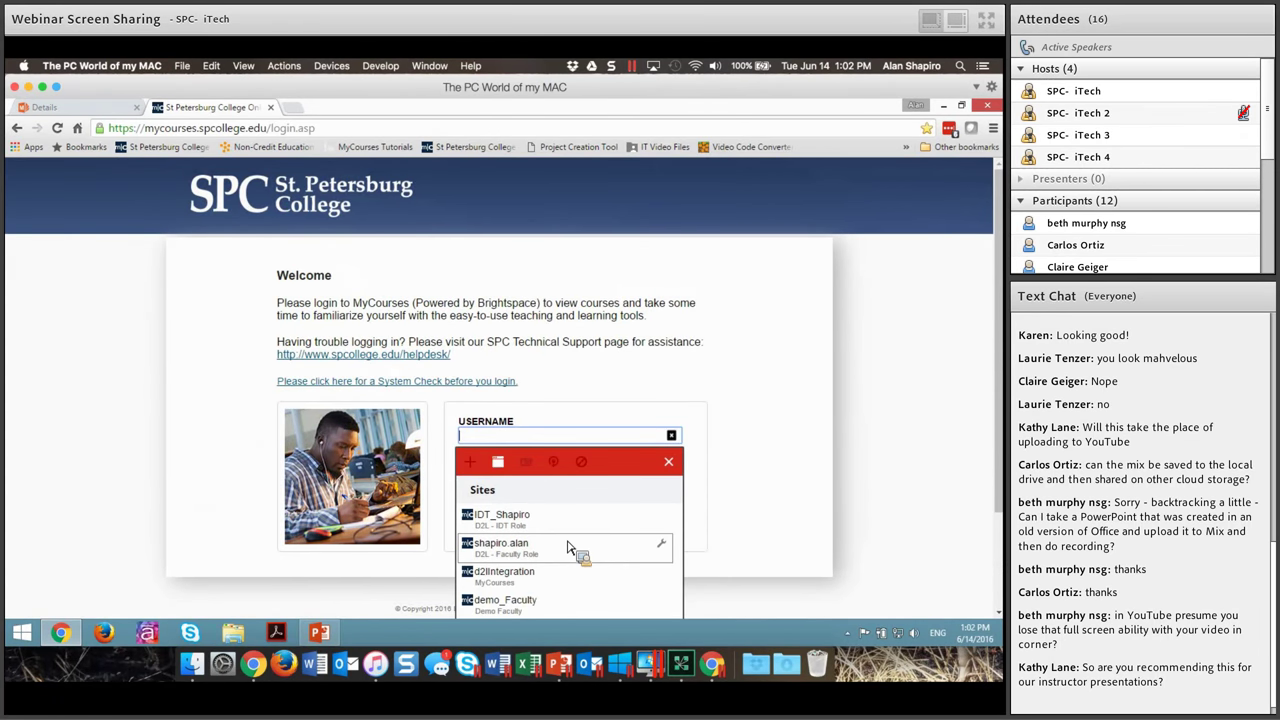
left_click_drag(553, 560, 553, 570)
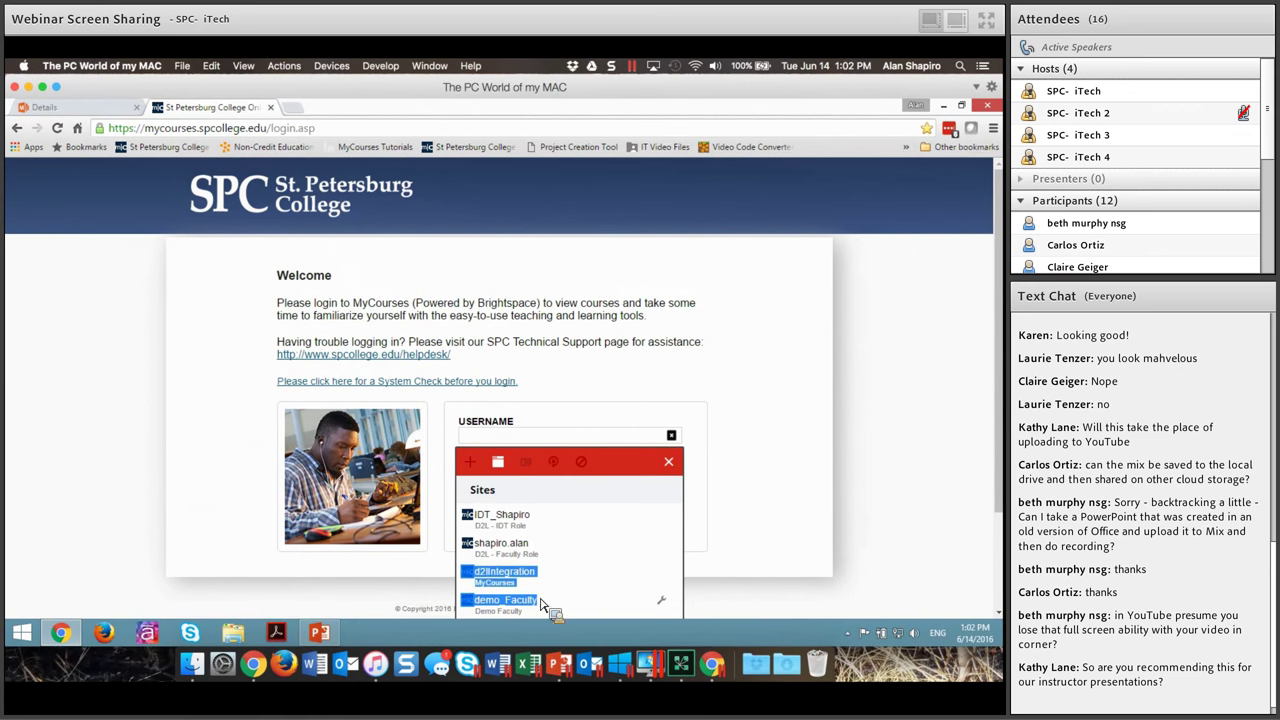
left_click(540, 603)
left_click(488, 516)
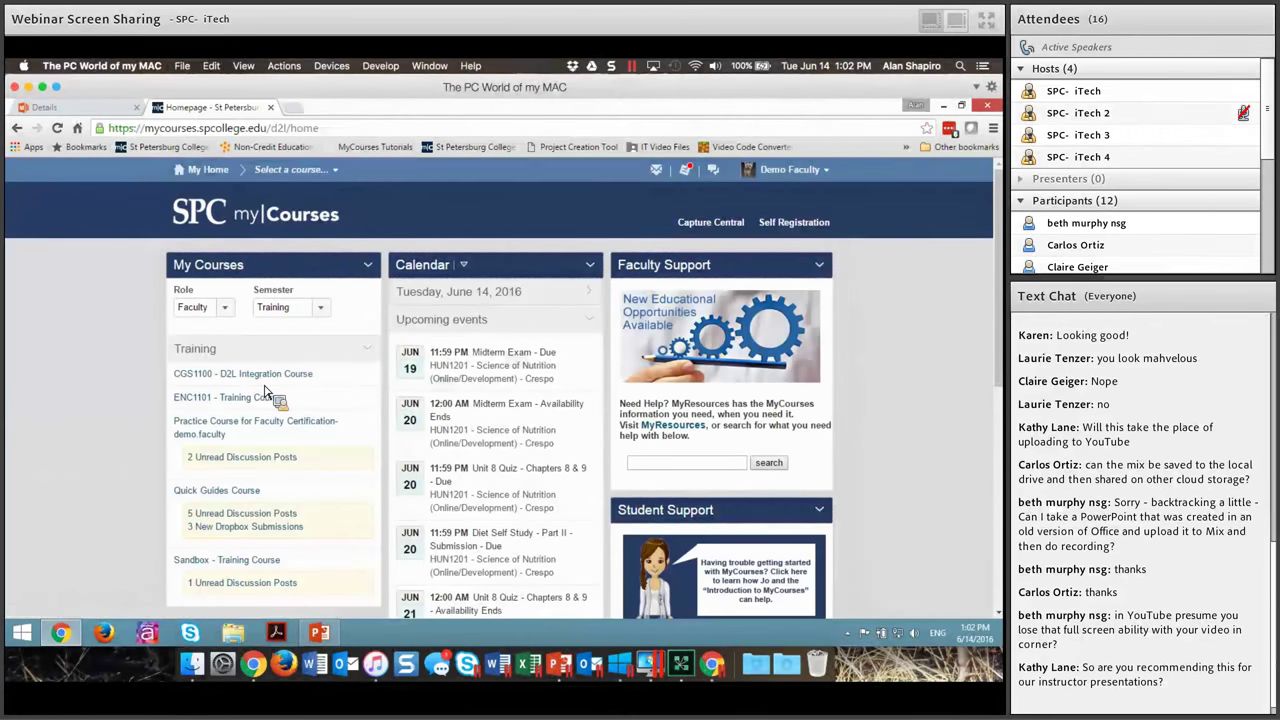
In the Quick Guides Course content, create a new file titled "My Mix" in Module 4.
left_click(238, 490)
left_click(350, 246)
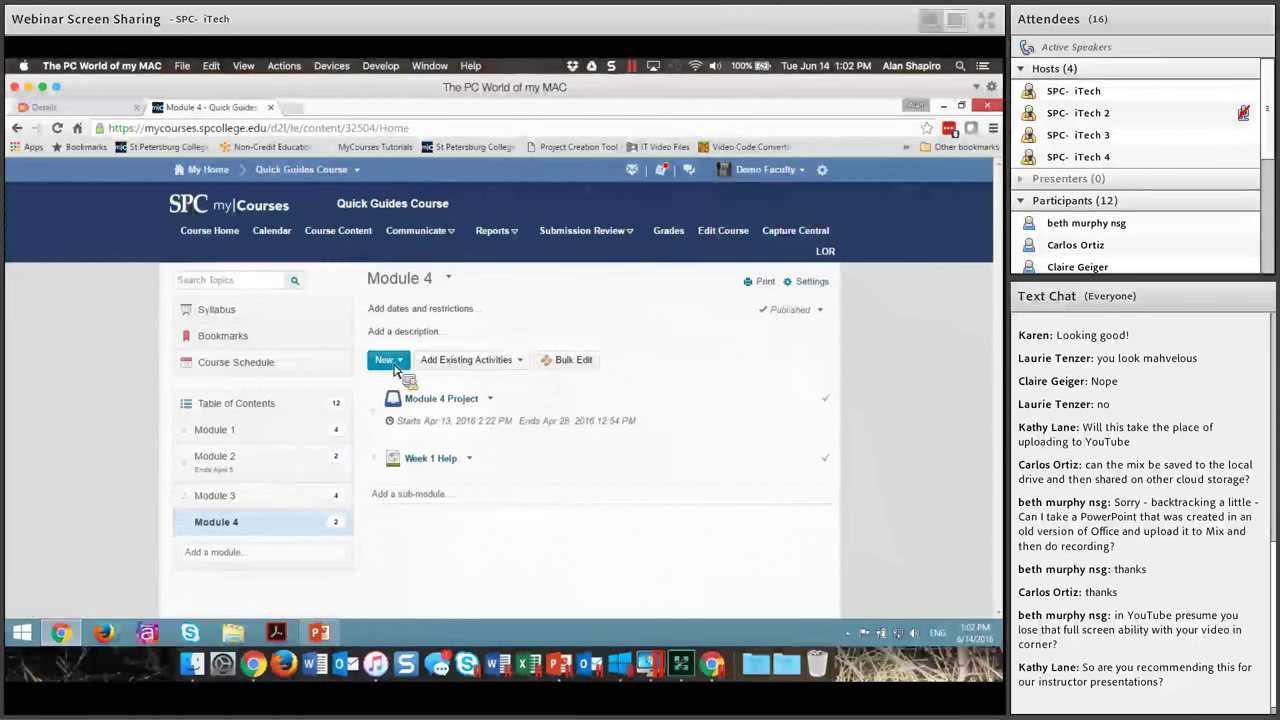
left_click(383, 359)
left_click(413, 436)
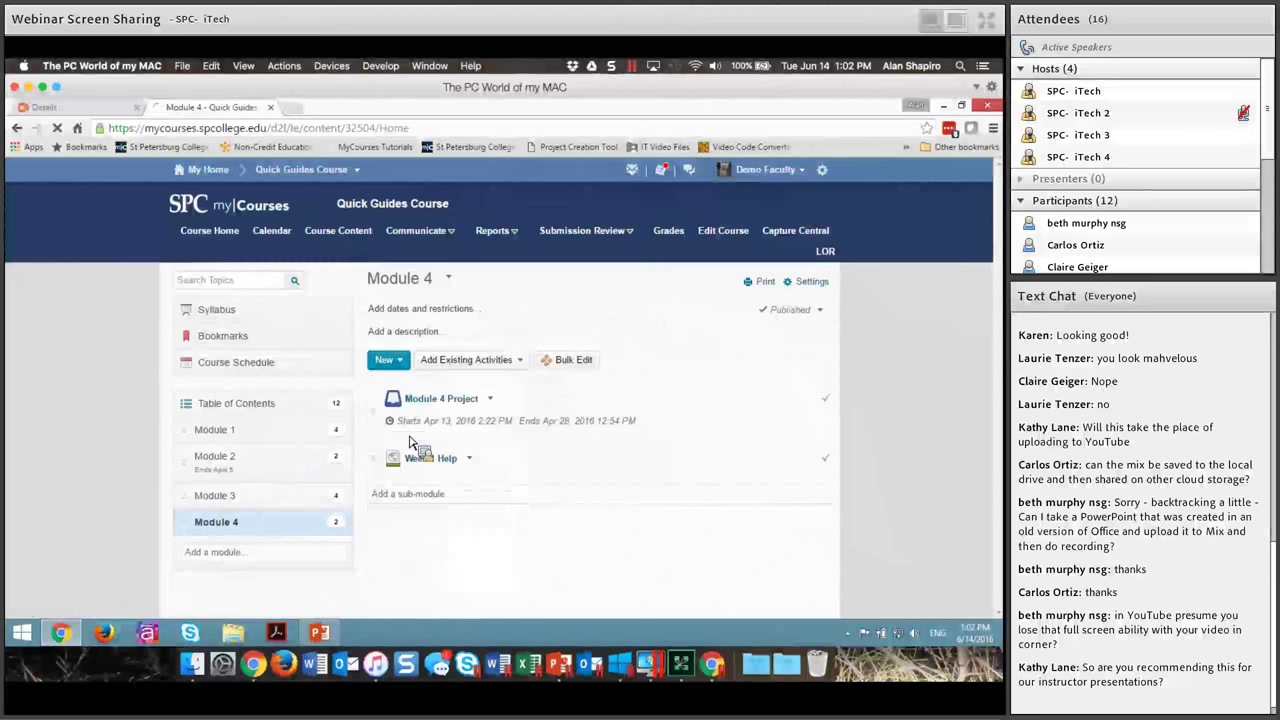
left_click(314, 309)
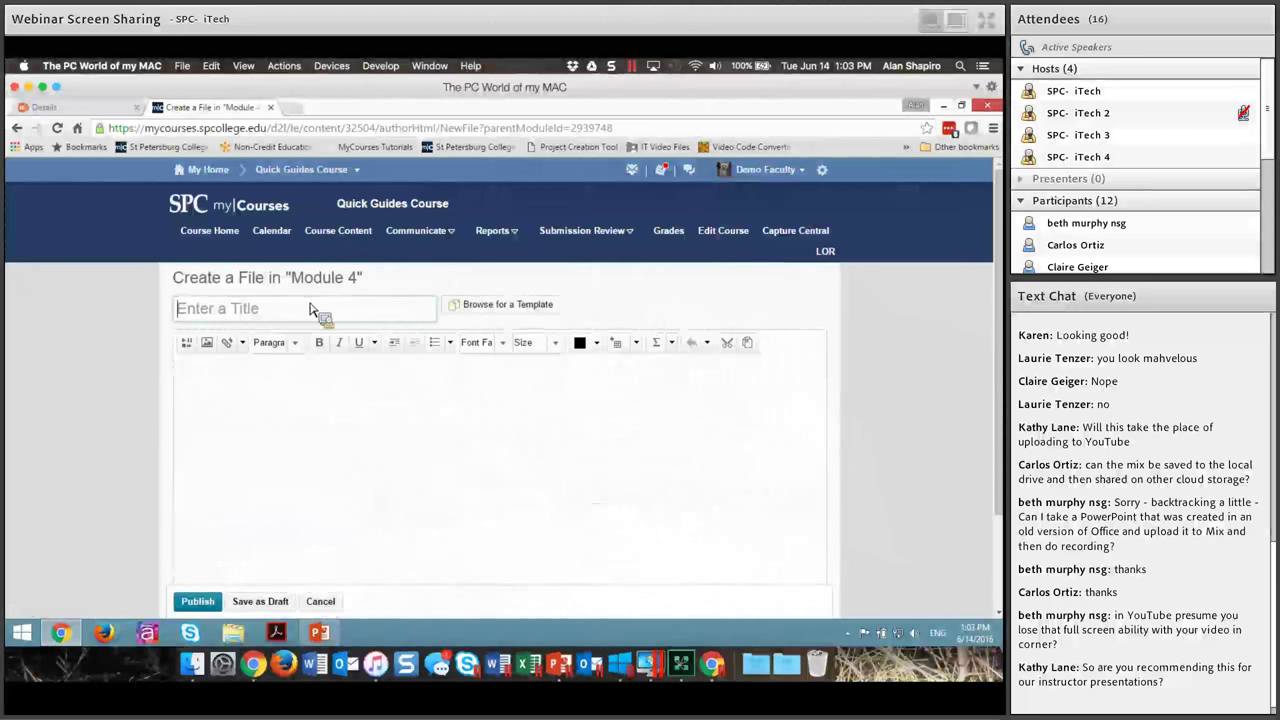
type("My Mi")
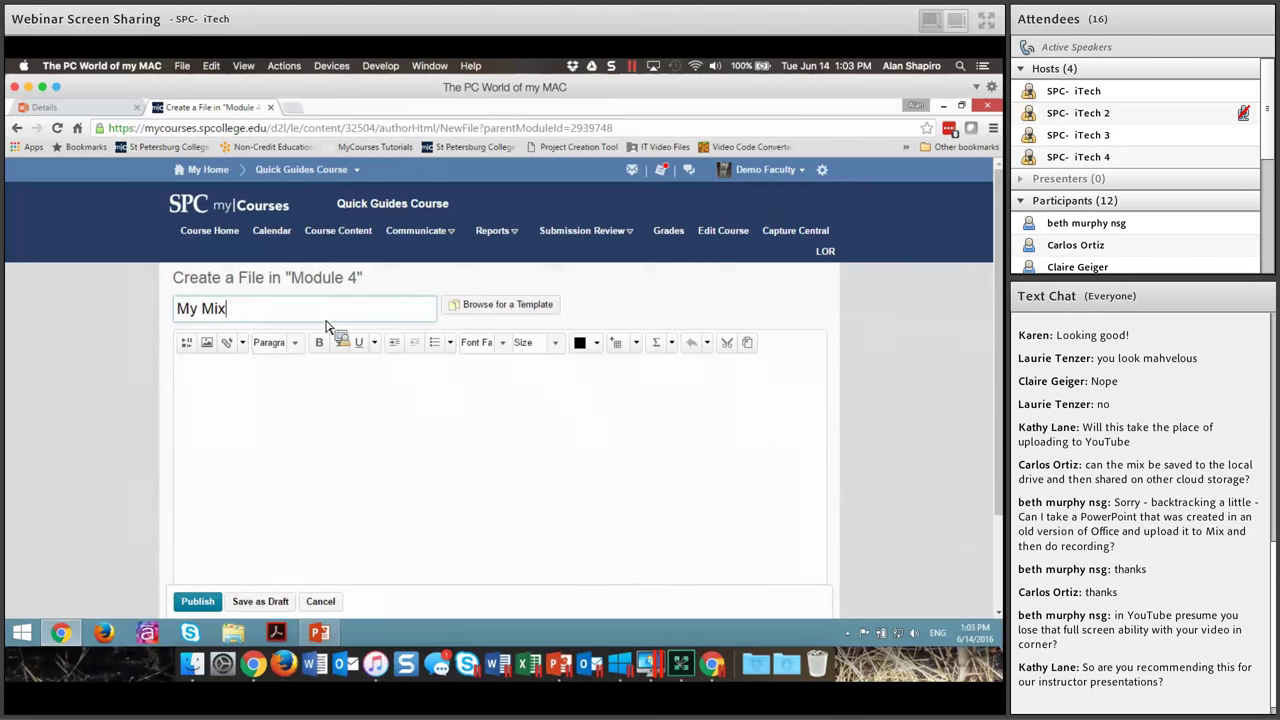
type("x")
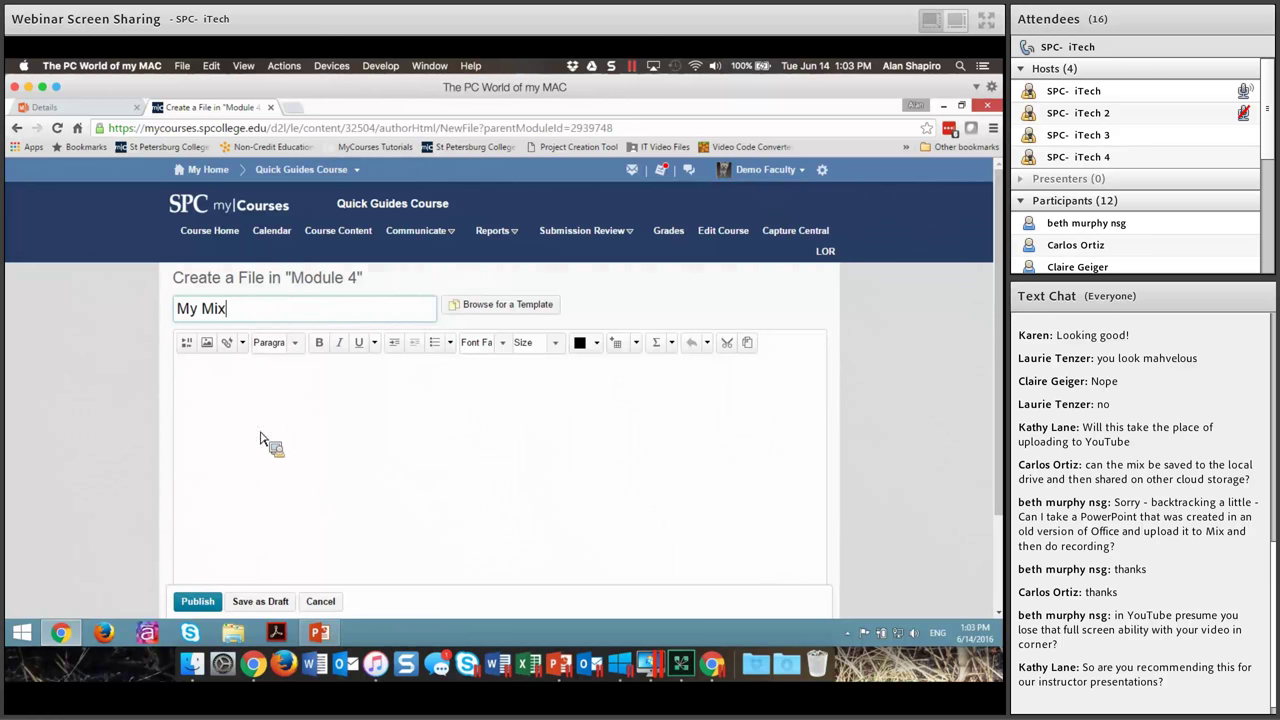
Insert the copied mix.office.com embed code into the My Mix file, allow its media, publish the file, and return to Module 4.
scroll(209, 434, "down", 1)
scroll(605, 507, "down", 1)
left_click(190, 278)
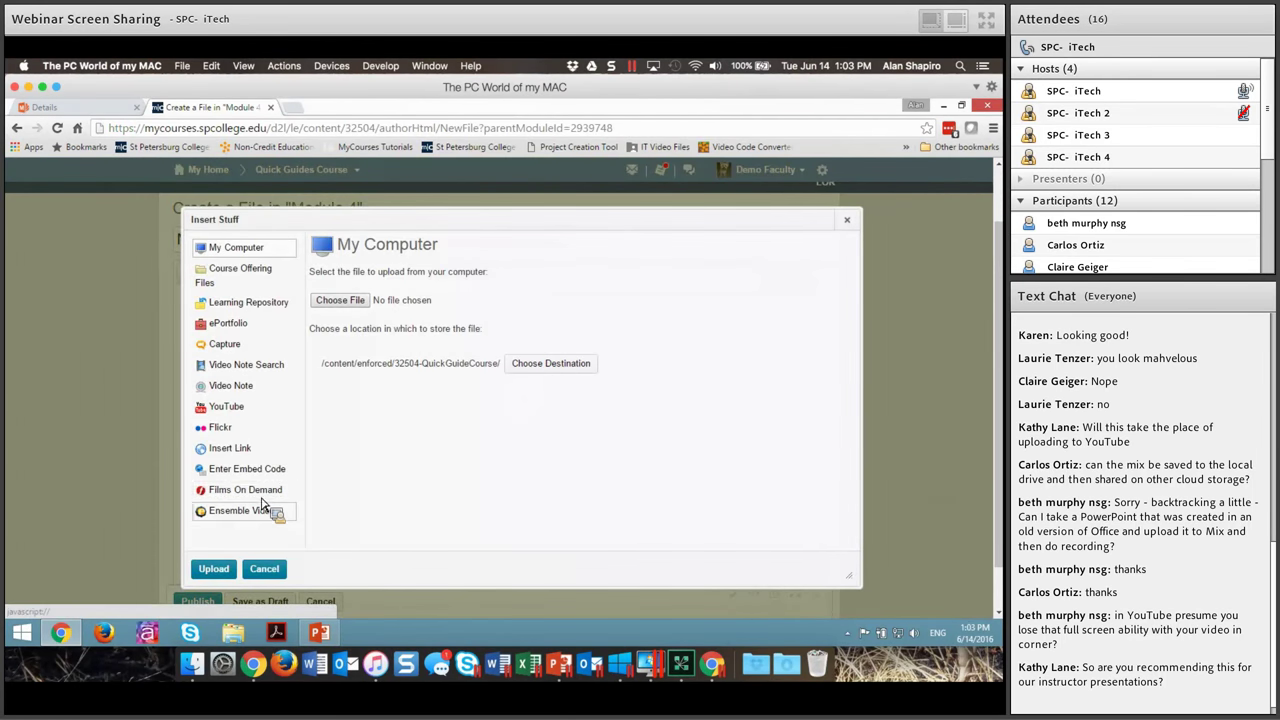
left_click(250, 472)
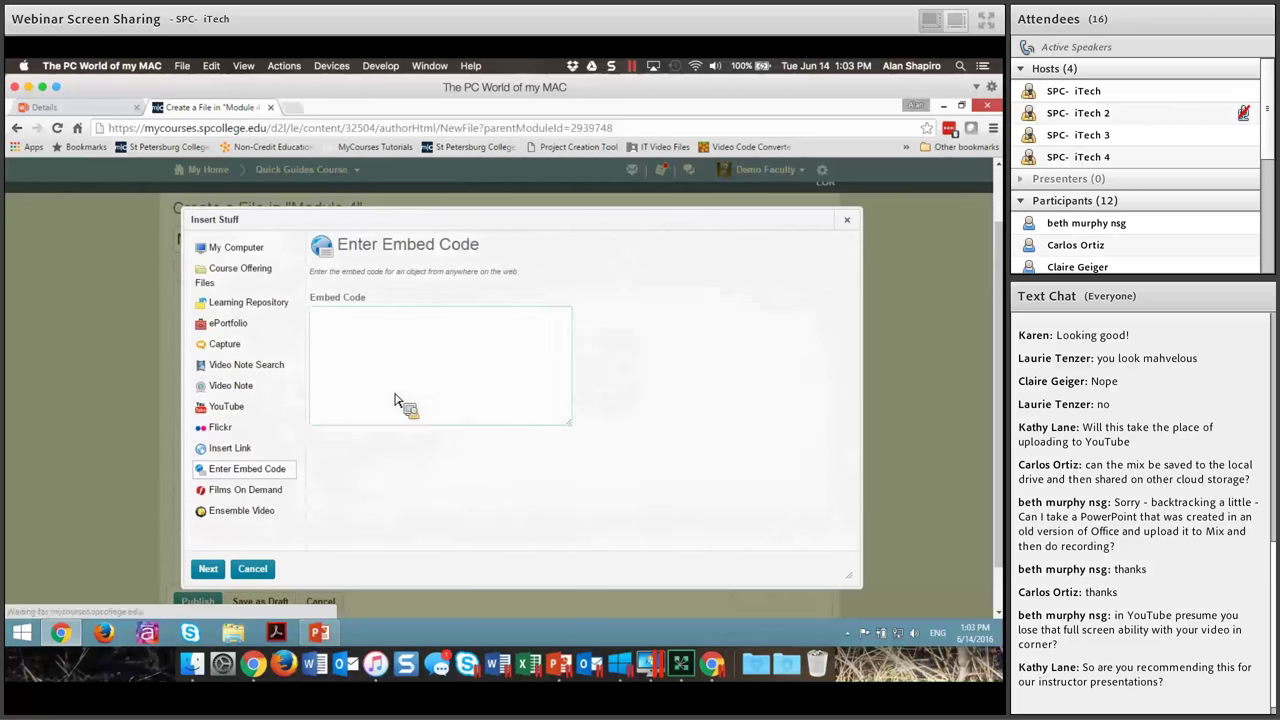
left_click(358, 346)
type("<iframe width=\"608\" height=\"505\" src=\"https://mix.office.com/embed/nfq3x0g94p5v\" frameborder=\"0\" allowfullscreen></iframe>")
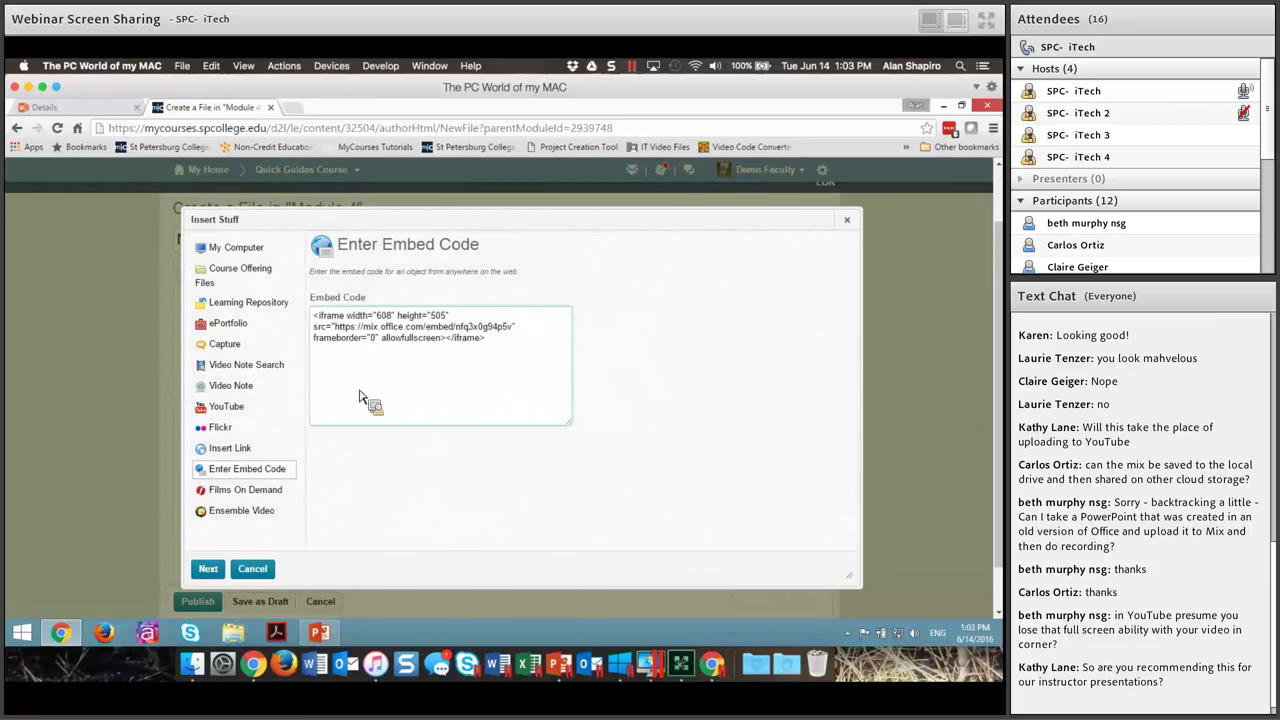
left_click(208, 569)
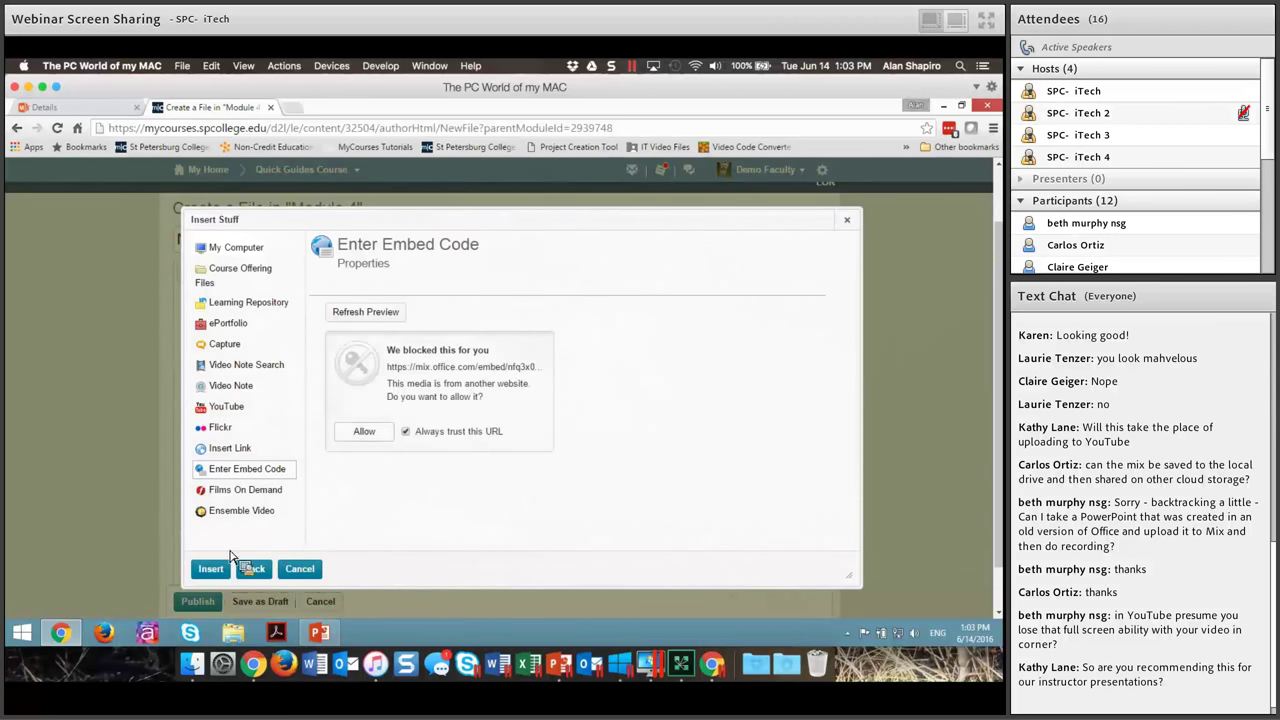
left_click(380, 441)
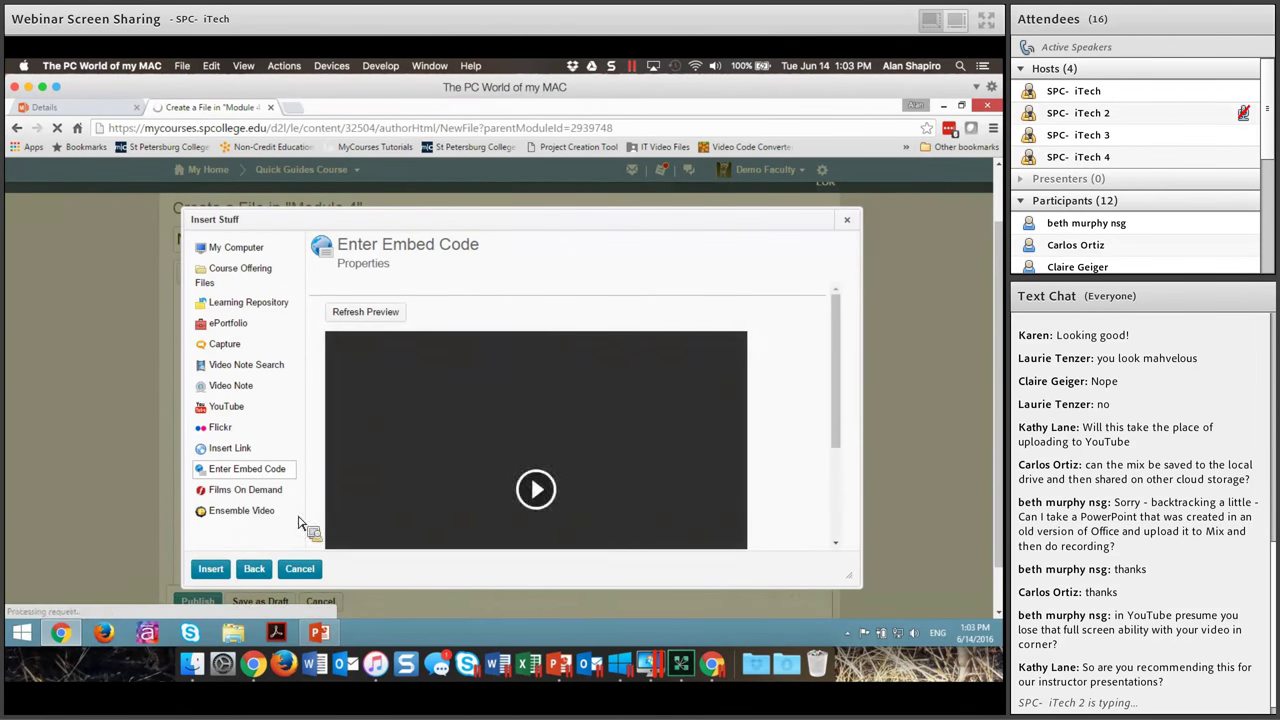
left_click(215, 574)
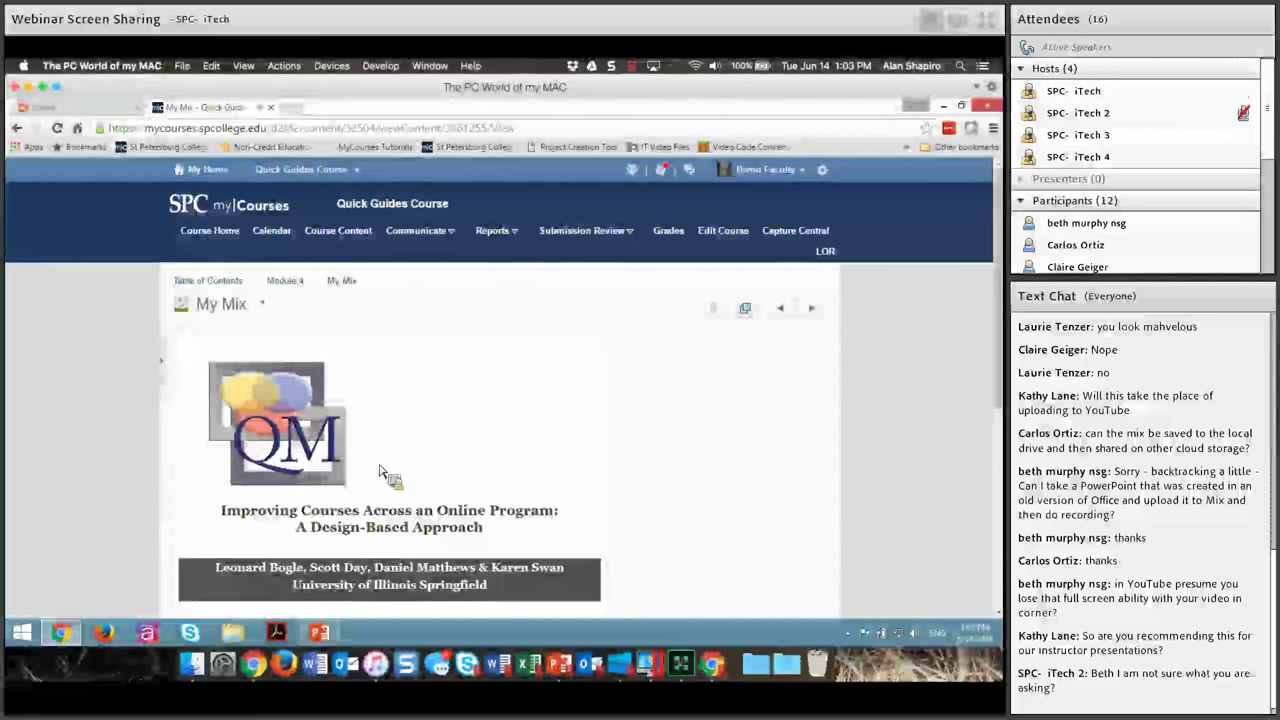
left_click(285, 283)
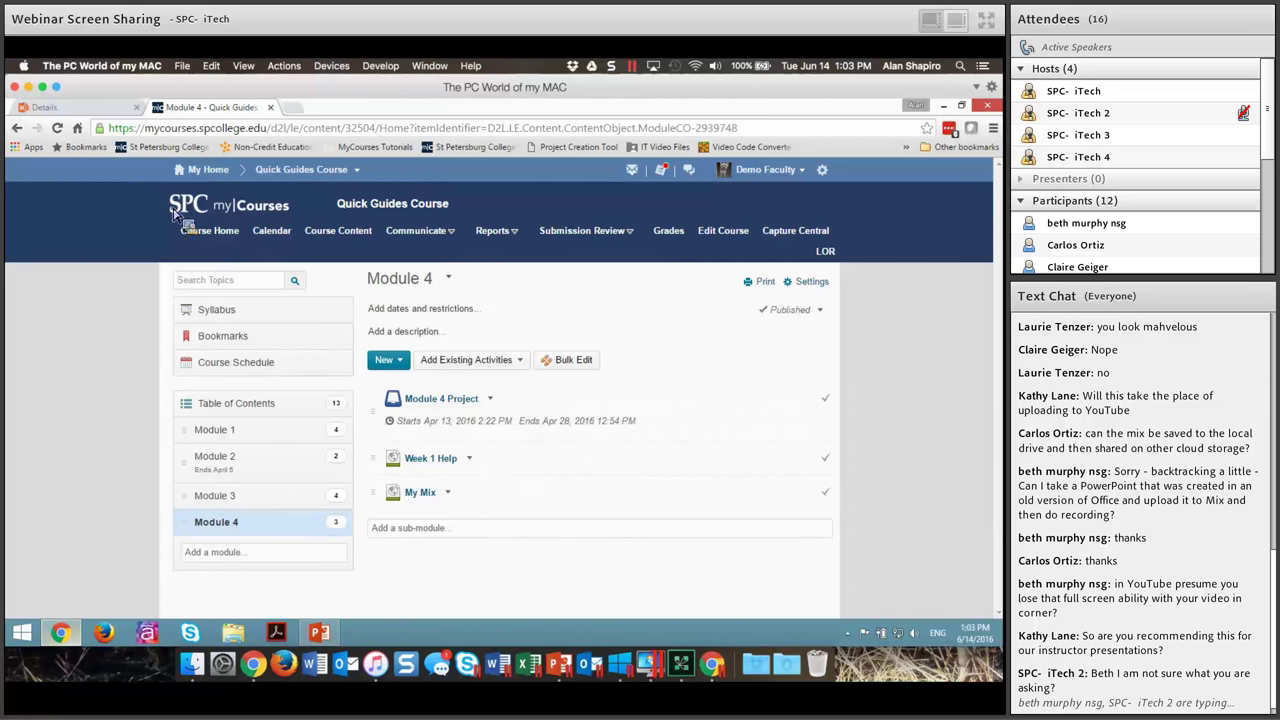
Return to the Office Mix page and open the analytics of the uploaded mix "PowerPoint about the Study" to examine its slide summaries.
left_click(86, 109)
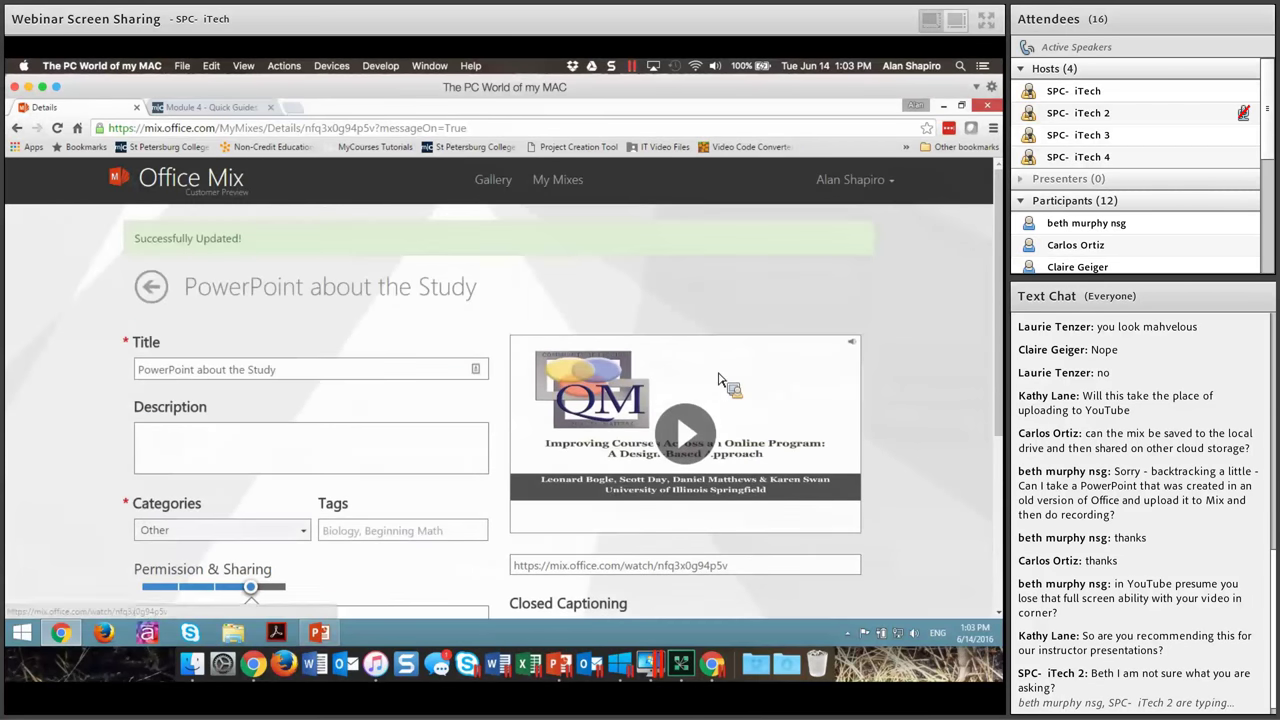
left_click(558, 193)
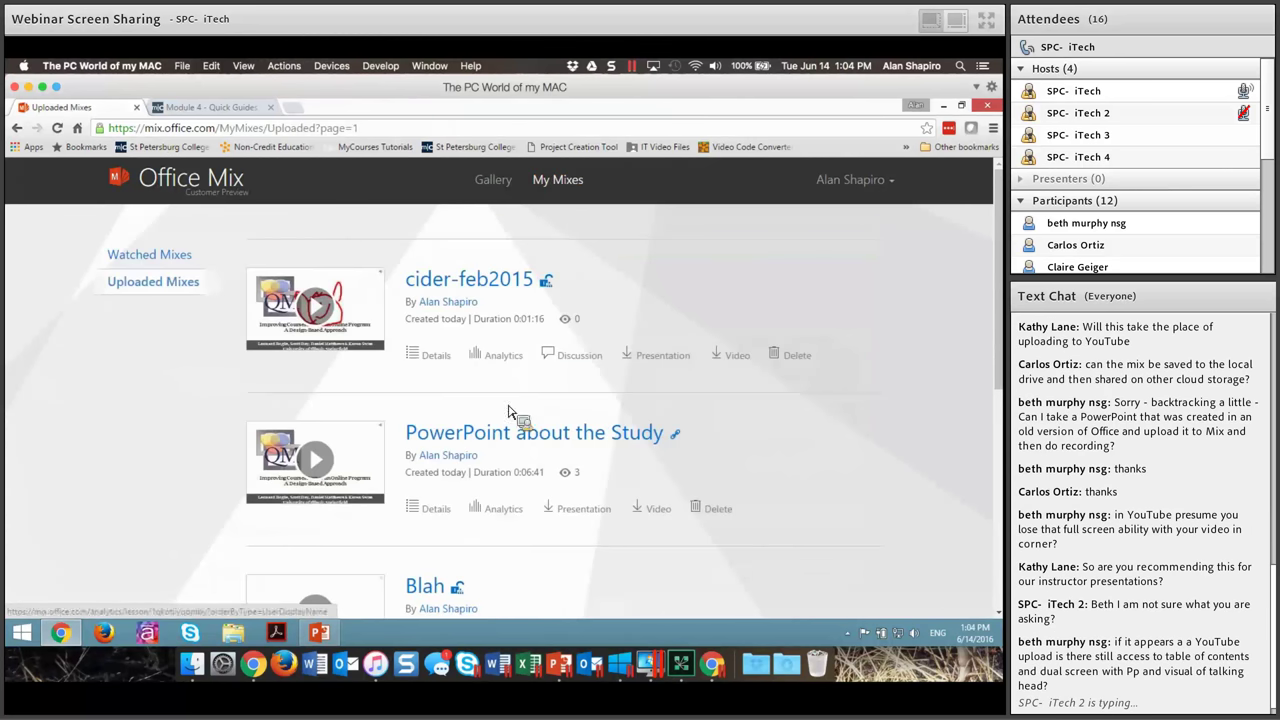
left_click(507, 512)
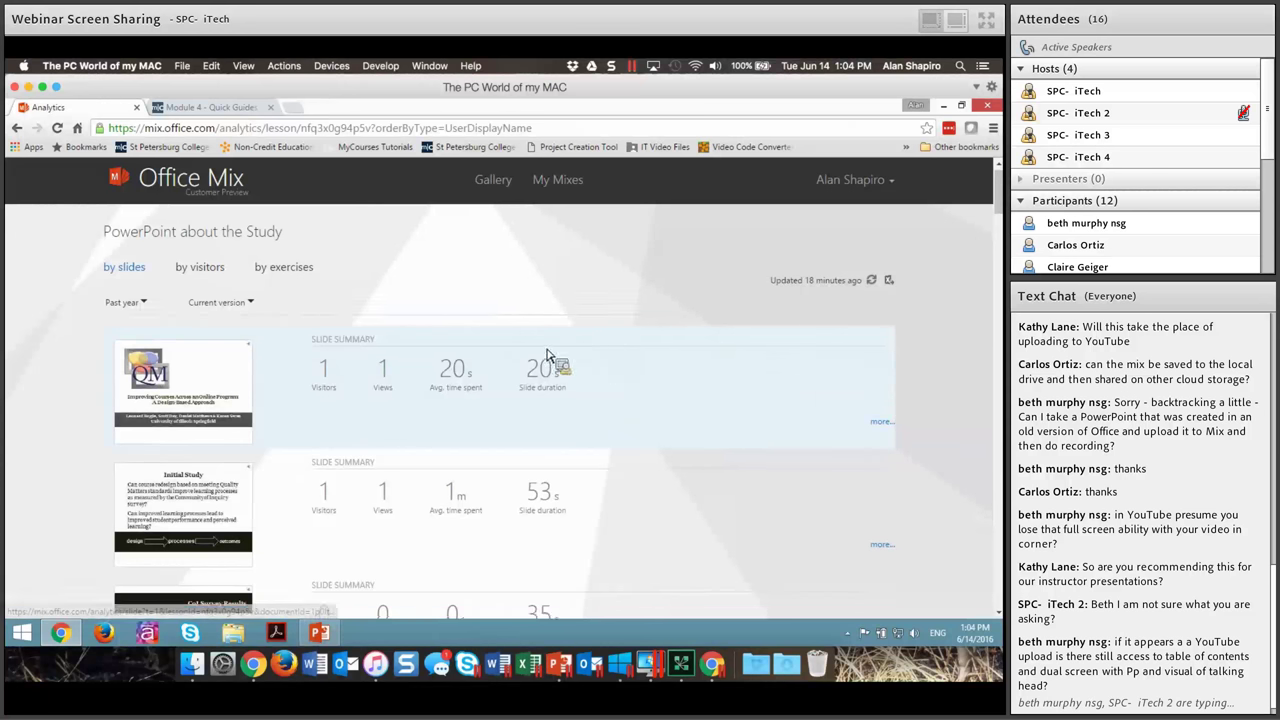
scroll(530, 365, "down", 3)
scroll(517, 367, "up", 3)
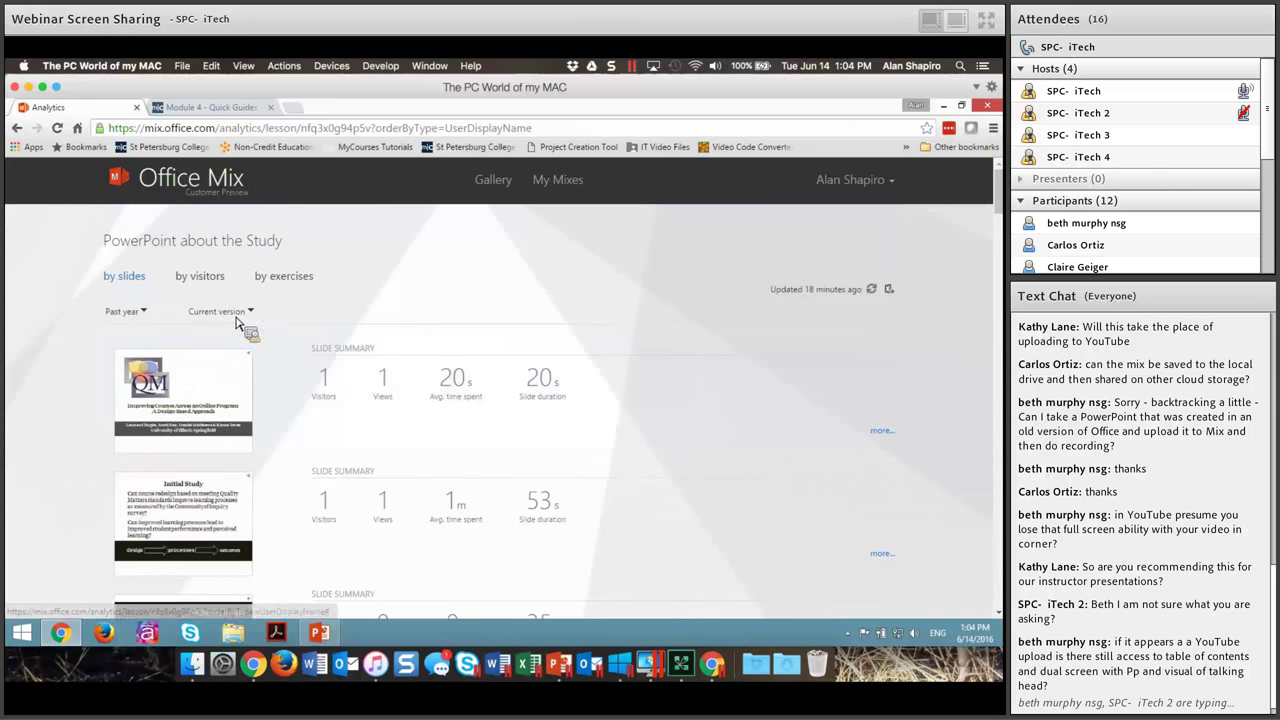
Examine the mix's analytics by visitors and by exercises, returning to the visitor statistics.
left_click(200, 276)
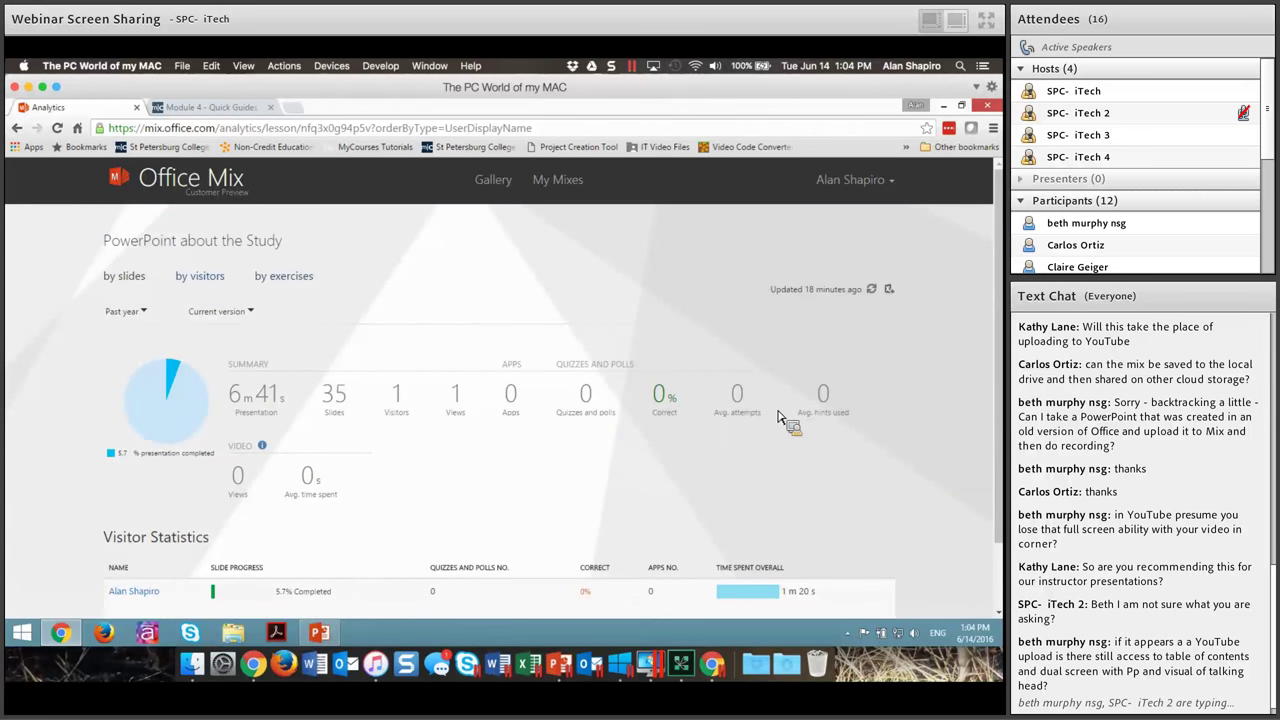
left_click(312, 284)
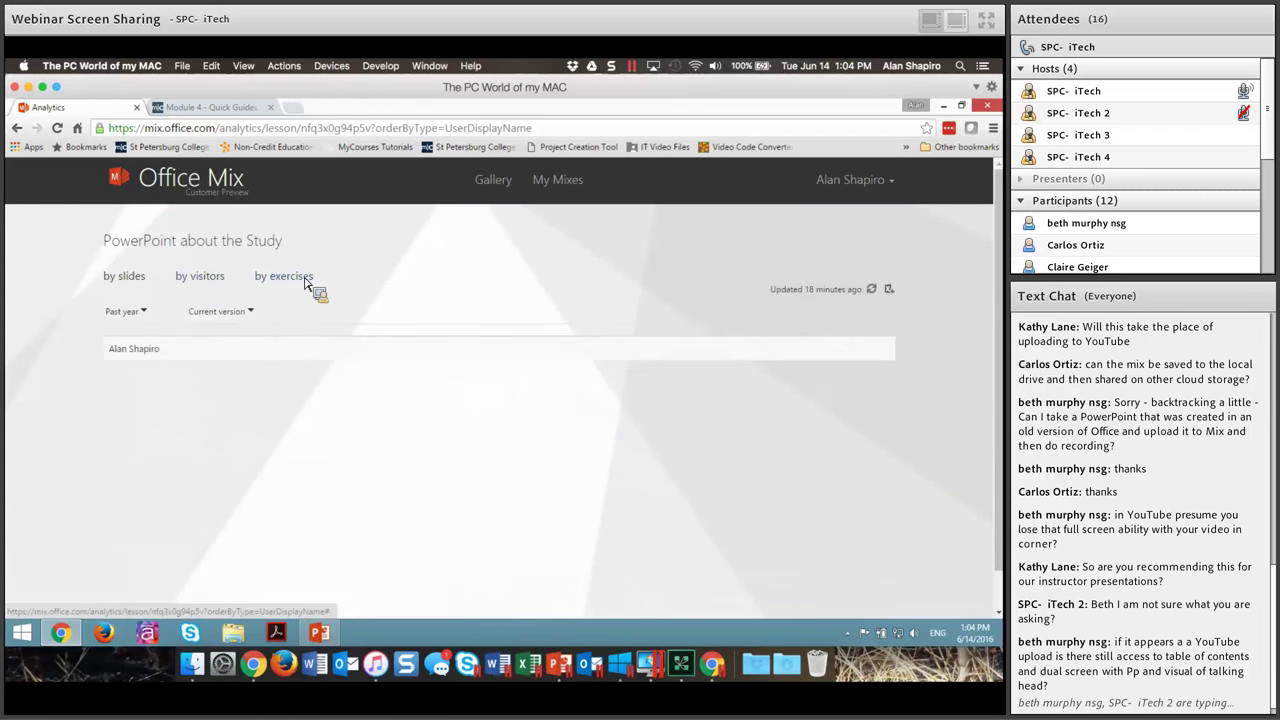
left_click(200, 277)
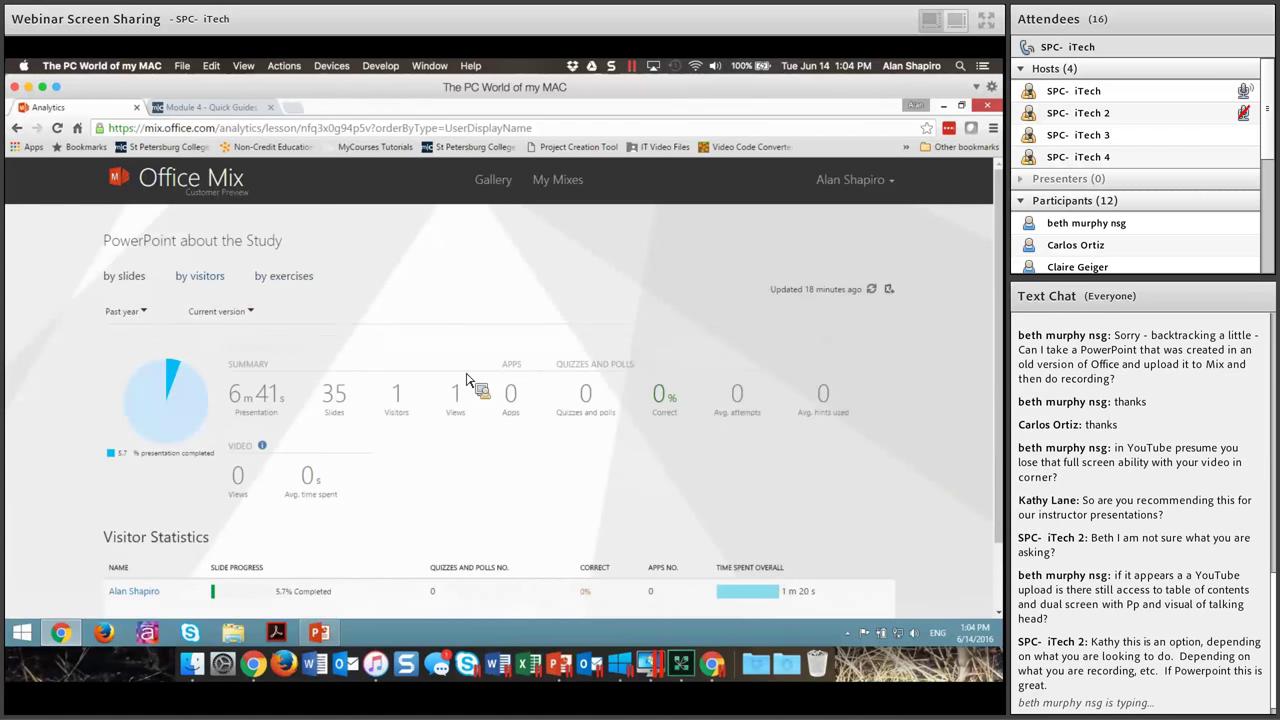
scroll(316, 340, "down", 1)
scroll(318, 345, "up", 1)
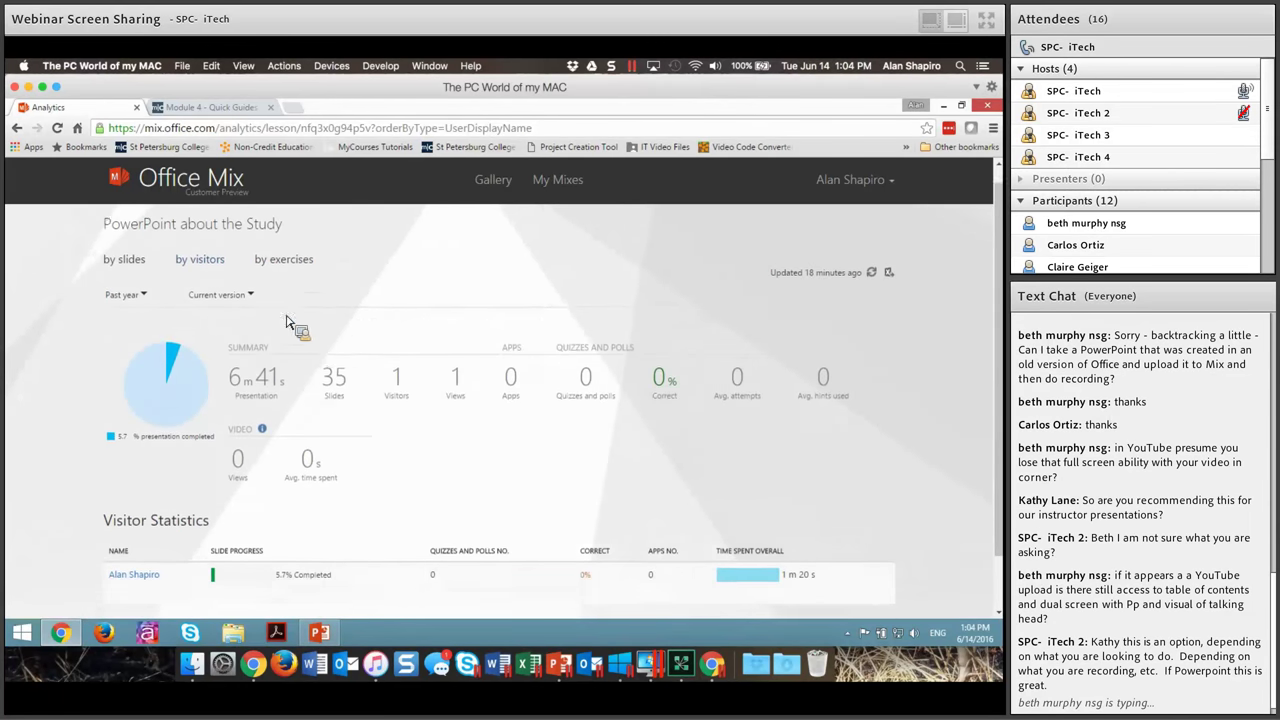
Examine the mix's analytics by slides, including the first slide's details and its visitor's activity profile, then return to the slide summaries.
left_click(126, 276)
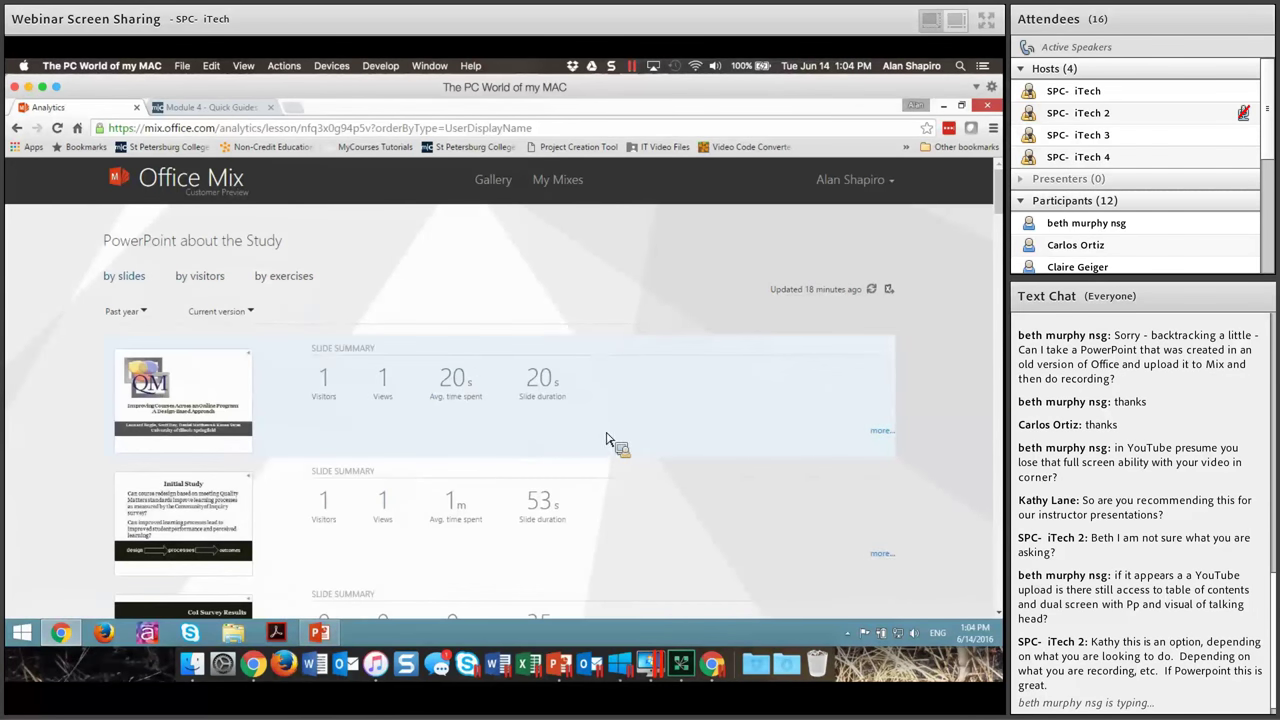
scroll(611, 443, "down", 1)
left_click(870, 366)
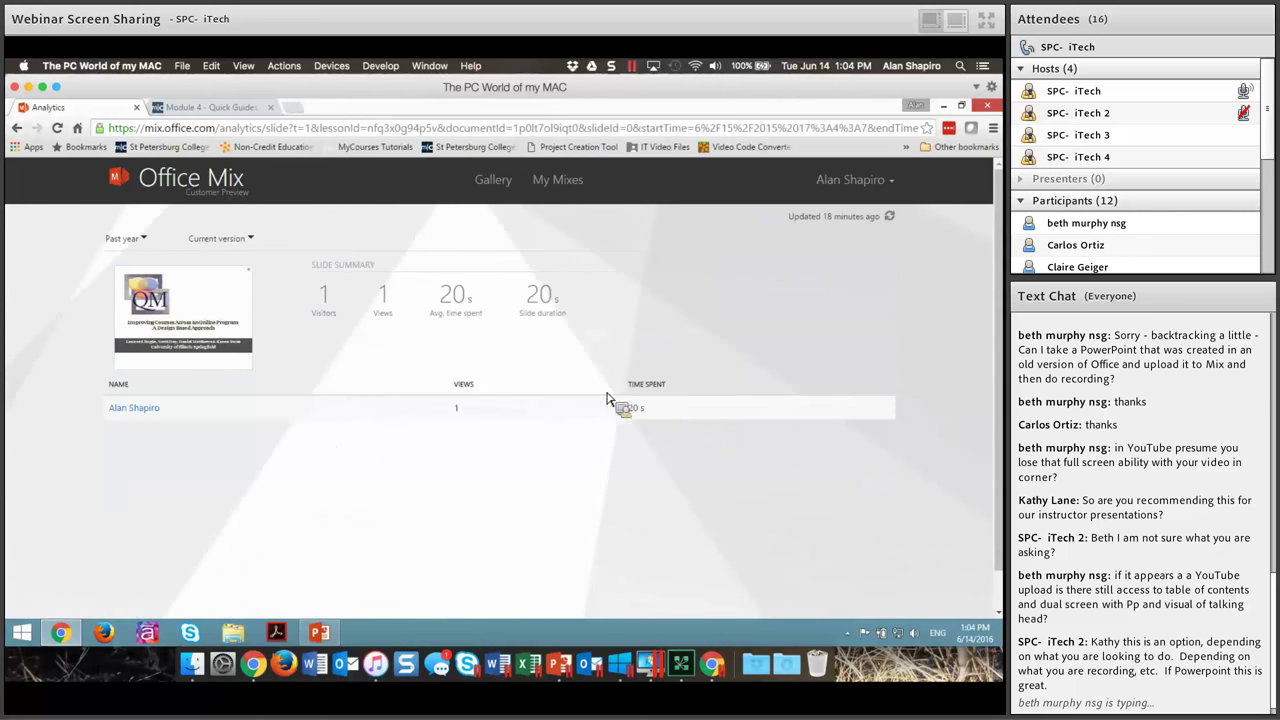
left_click(124, 410)
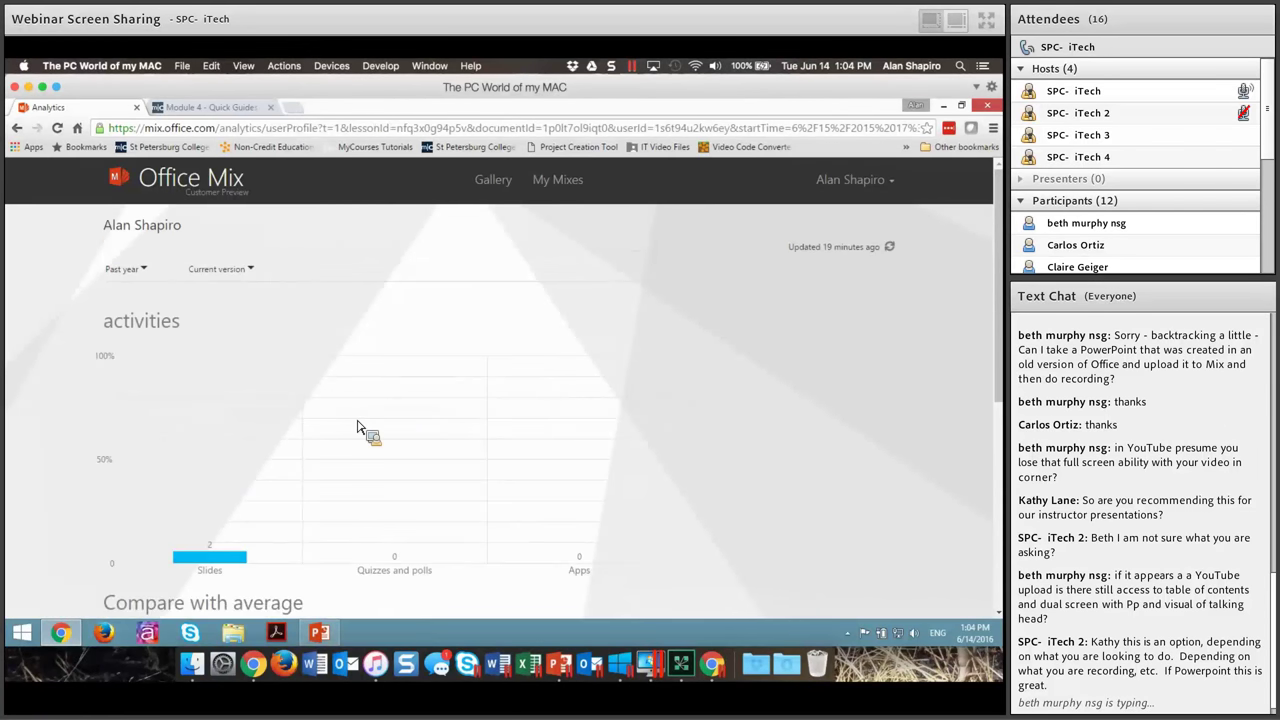
scroll(475, 433, "down", 4)
scroll(475, 433, "down", 2)
scroll(467, 433, "up", 5)
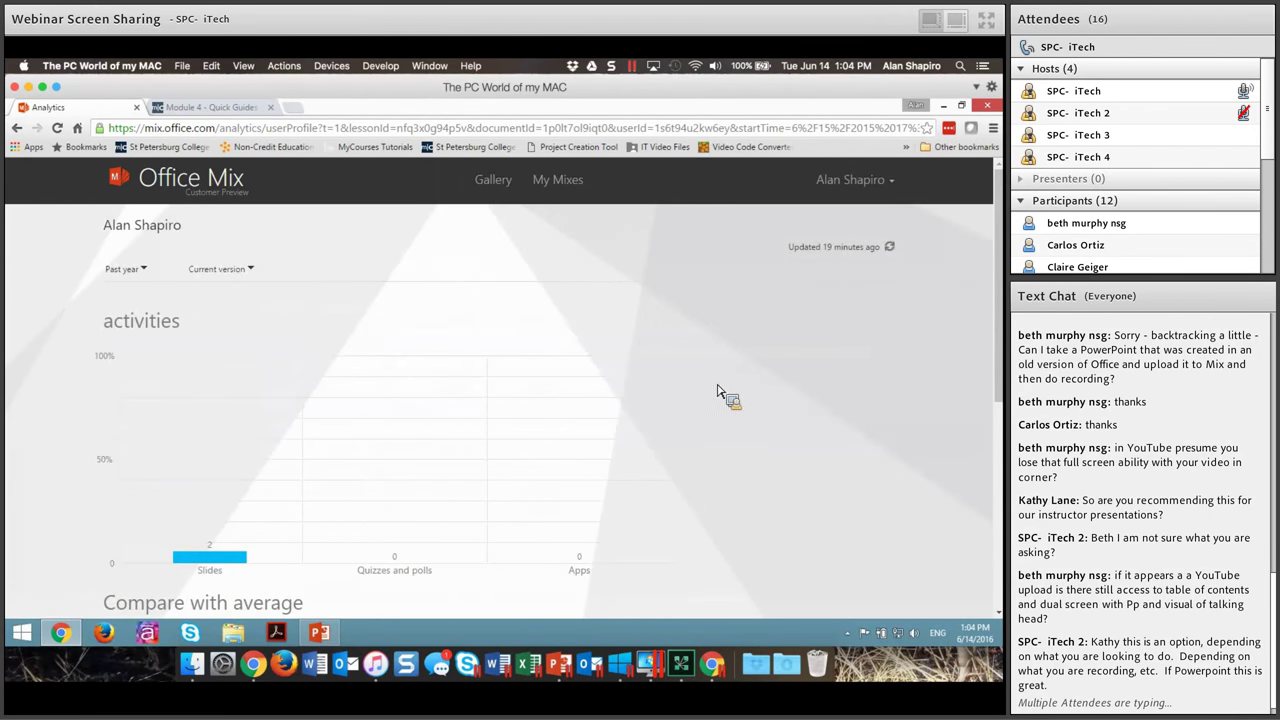
left_click(18, 129)
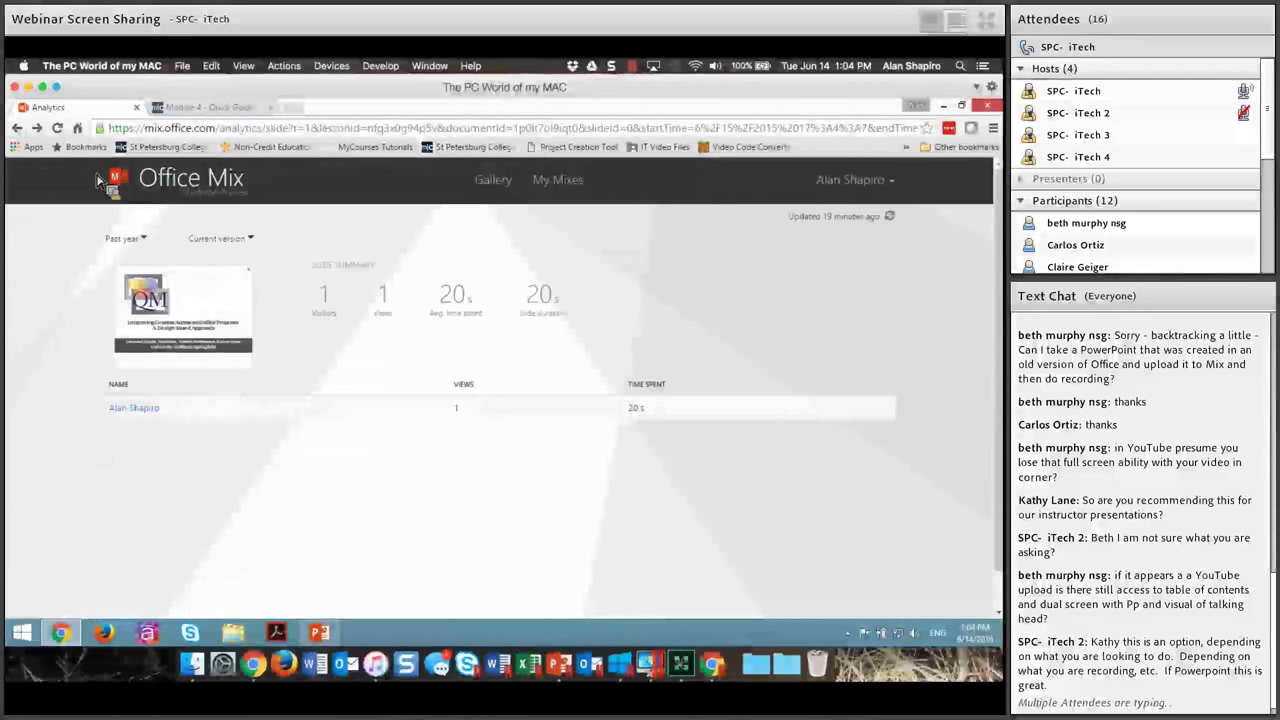
left_click(17, 128)
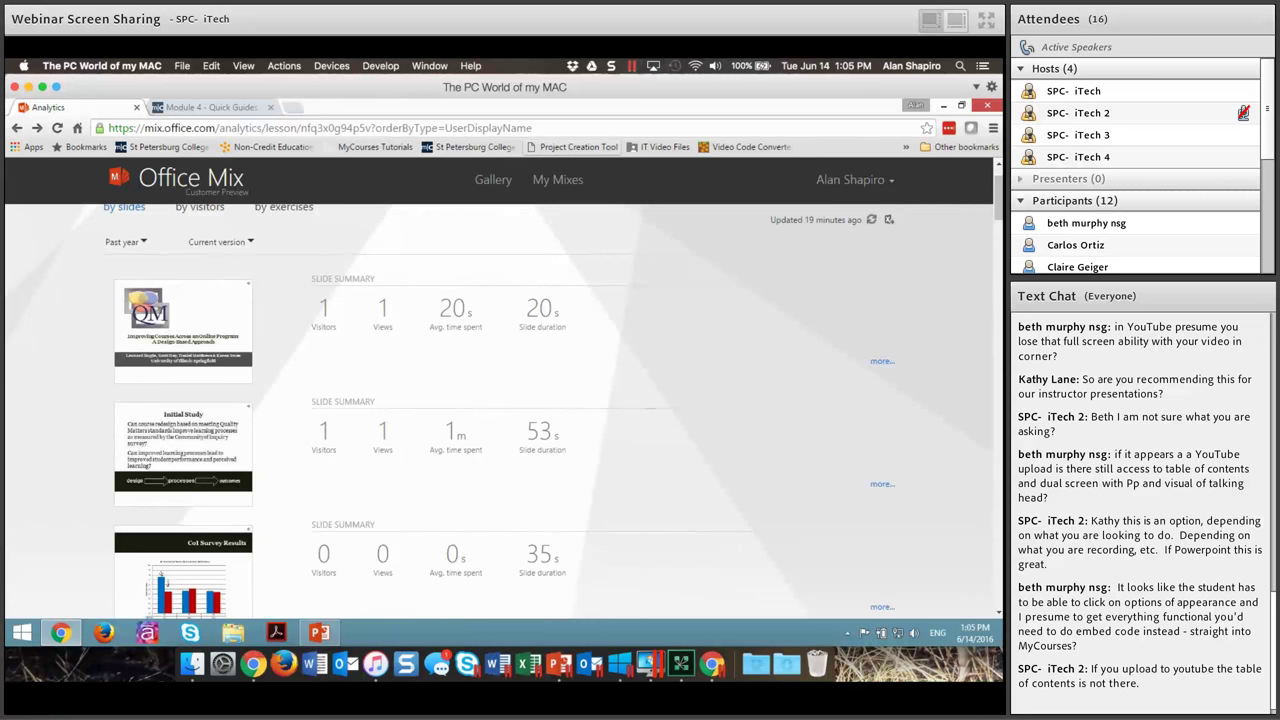
Open the My Mix file in the MyCourses module and browse the embedded player's table of contents through the last slides.
left_click(220, 107)
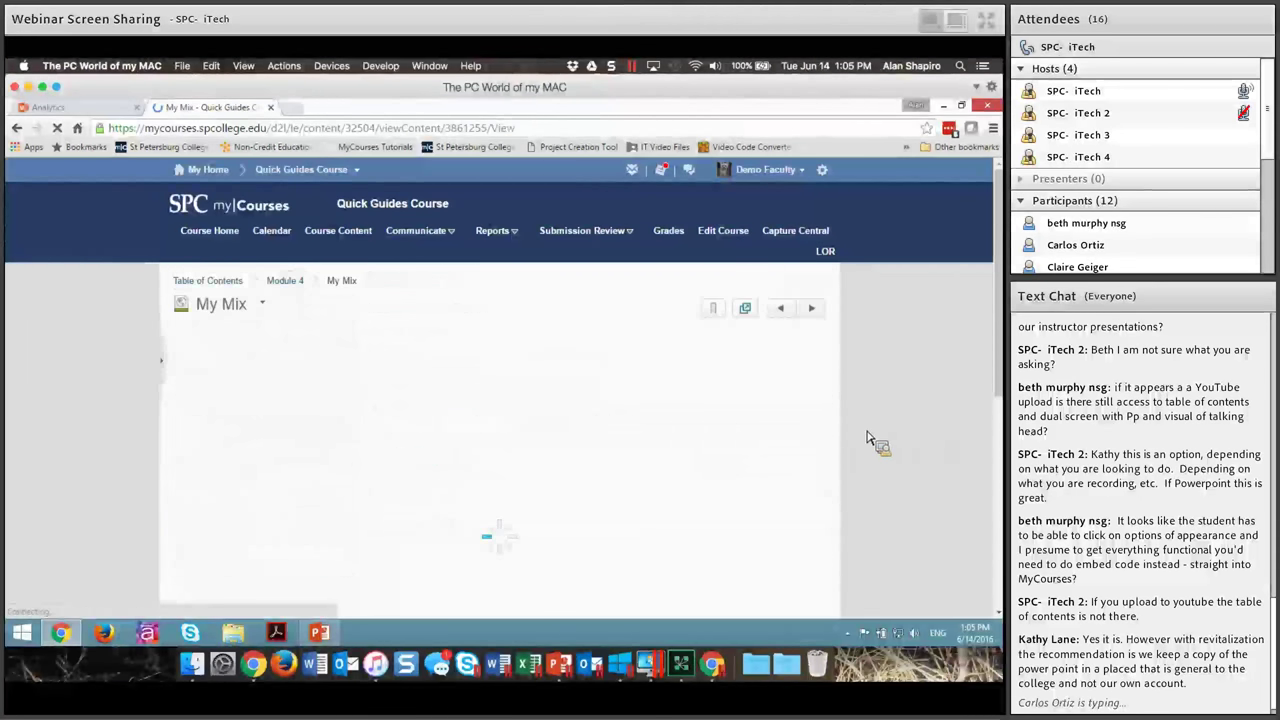
scroll(886, 398, "down", 5)
scroll(886, 398, "up", 2)
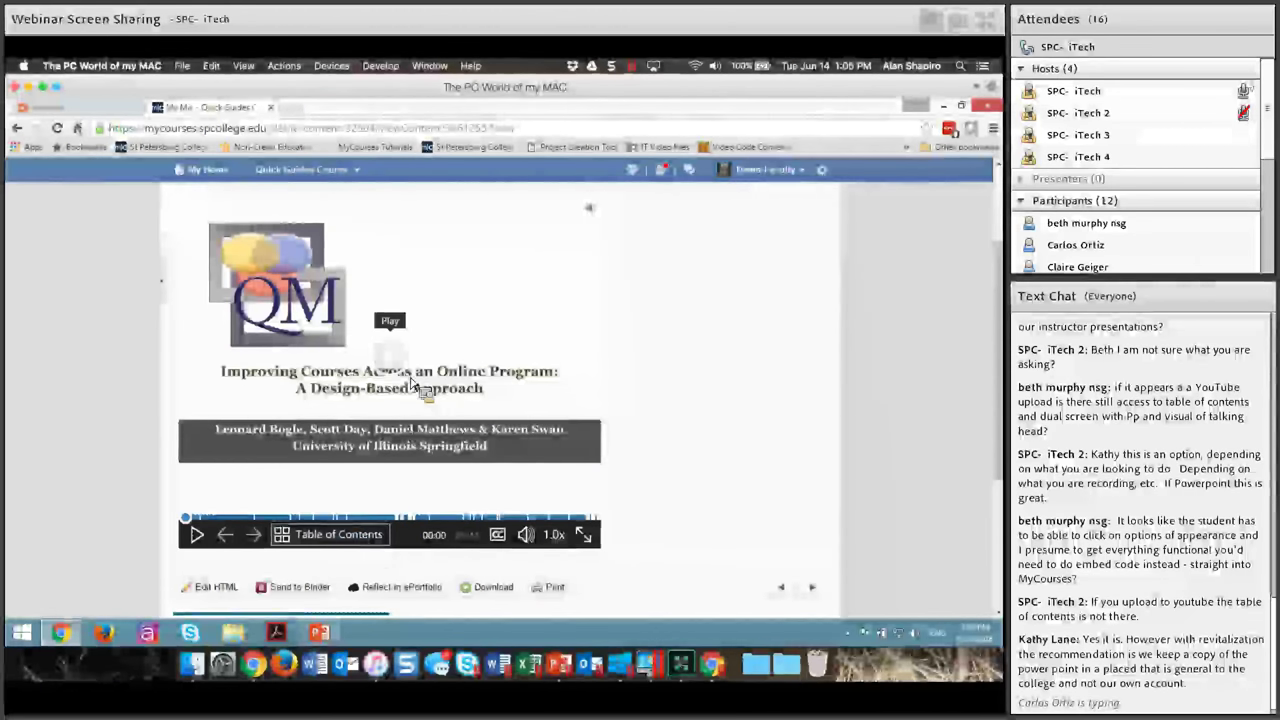
left_click(377, 543)
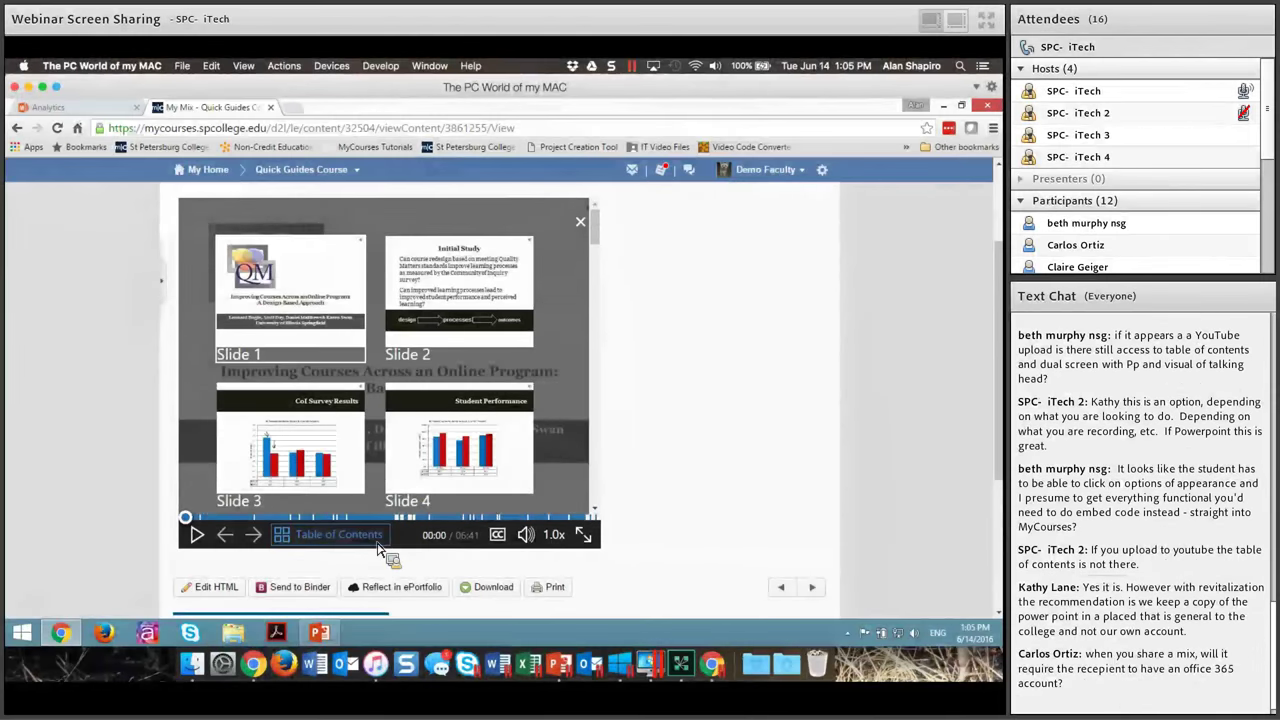
scroll(490, 380, "down", 15)
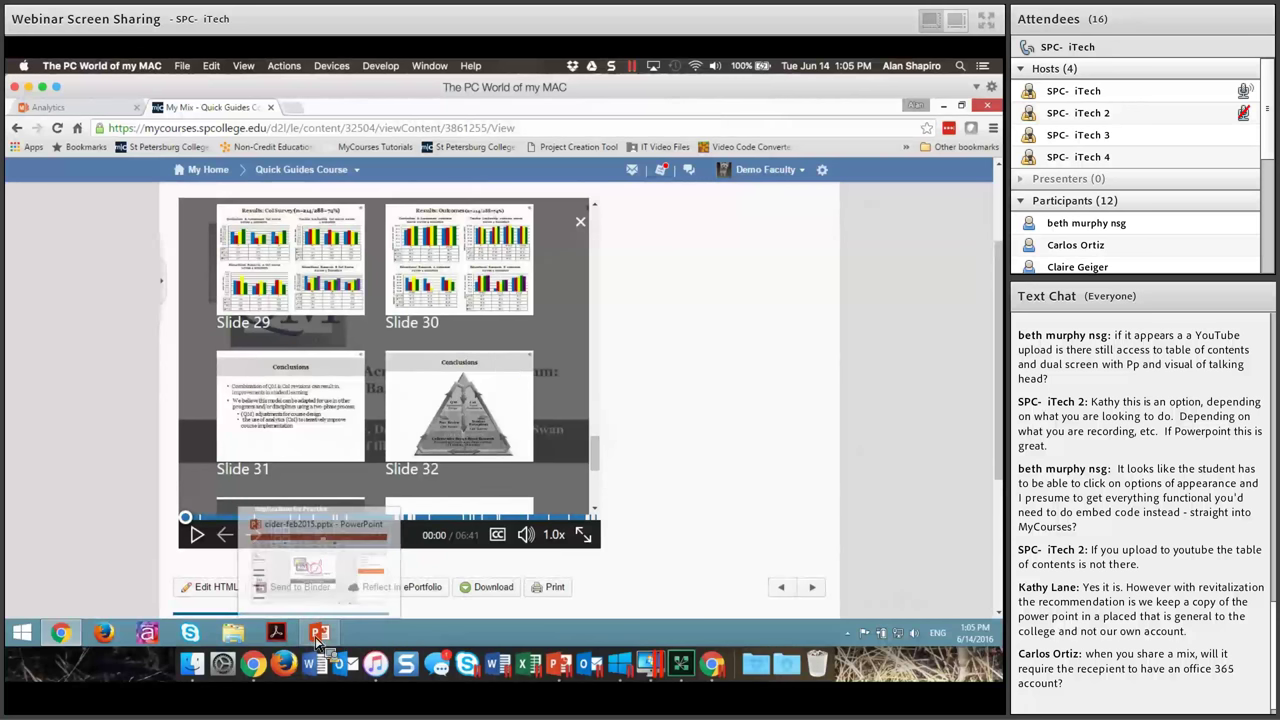
Return to My Mixes in Office Mix and examine the details of "PowerPoint about the Study", including permission, sharing and closed captioning settings.
left_click(85, 108)
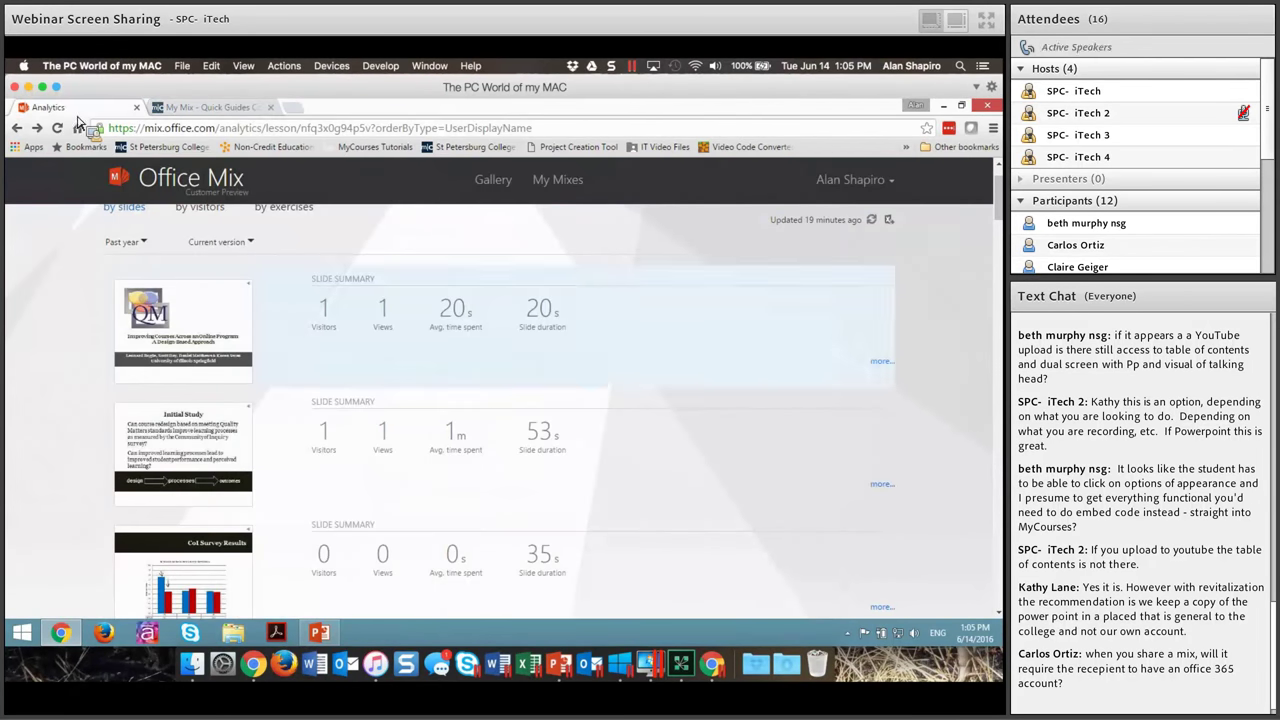
scroll(325, 262, "up", 1)
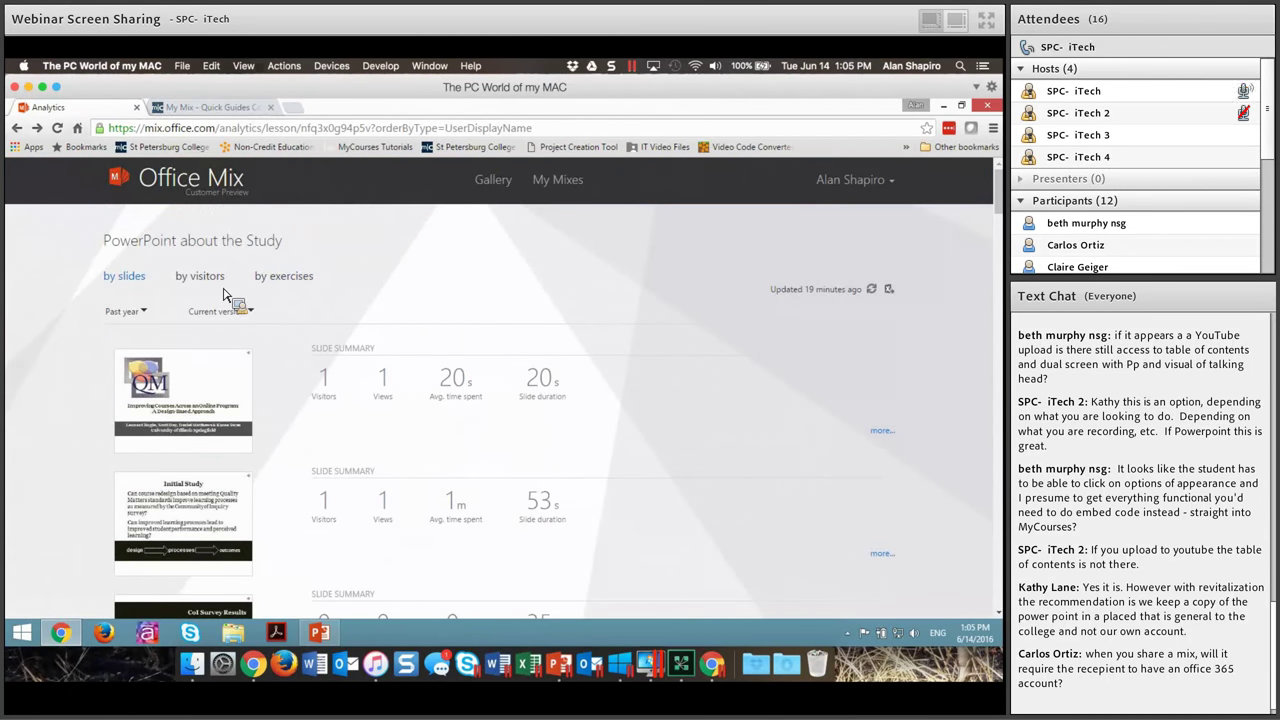
left_click(560, 184)
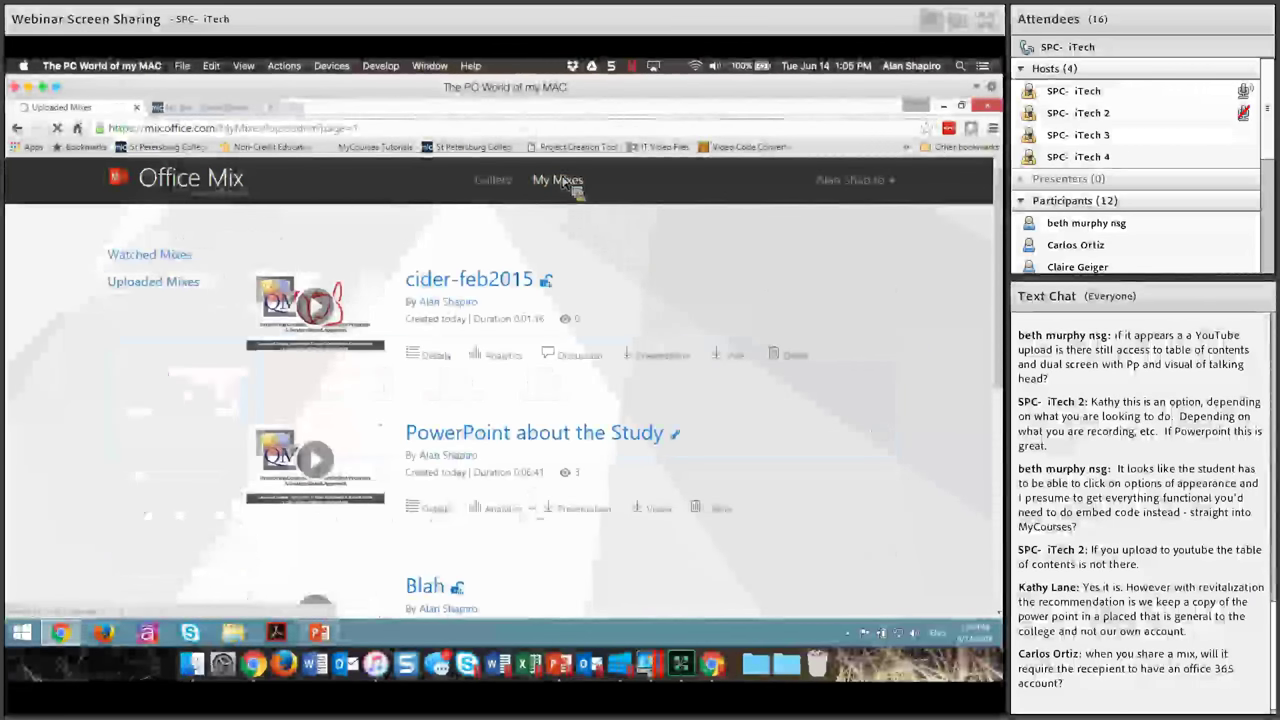
left_click(440, 509)
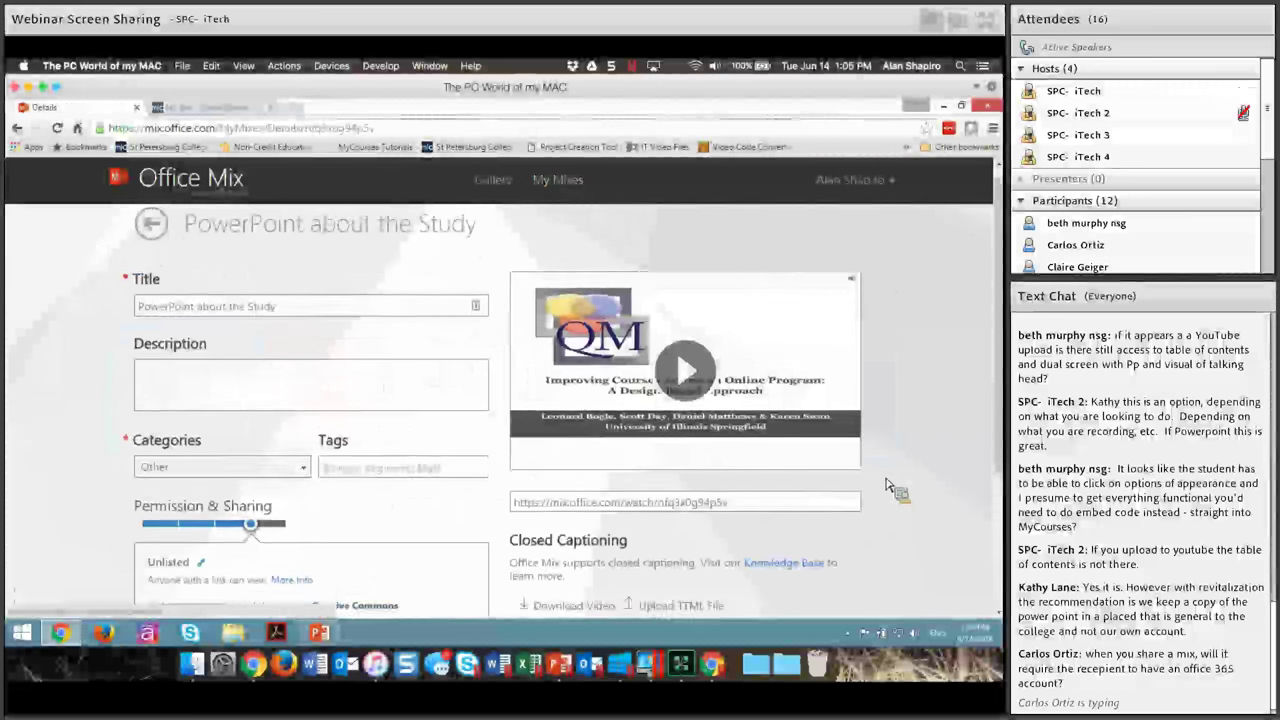
scroll(894, 491, "down", 3)
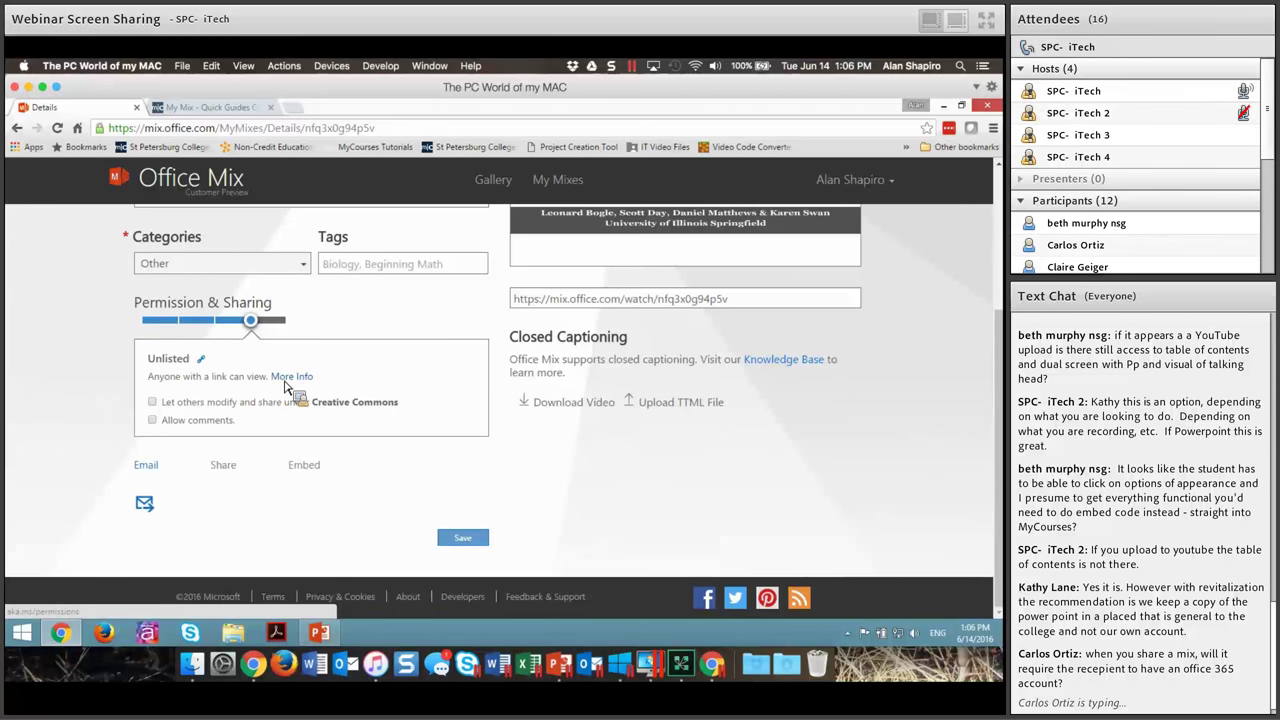
scroll(455, 351, "up", 3)
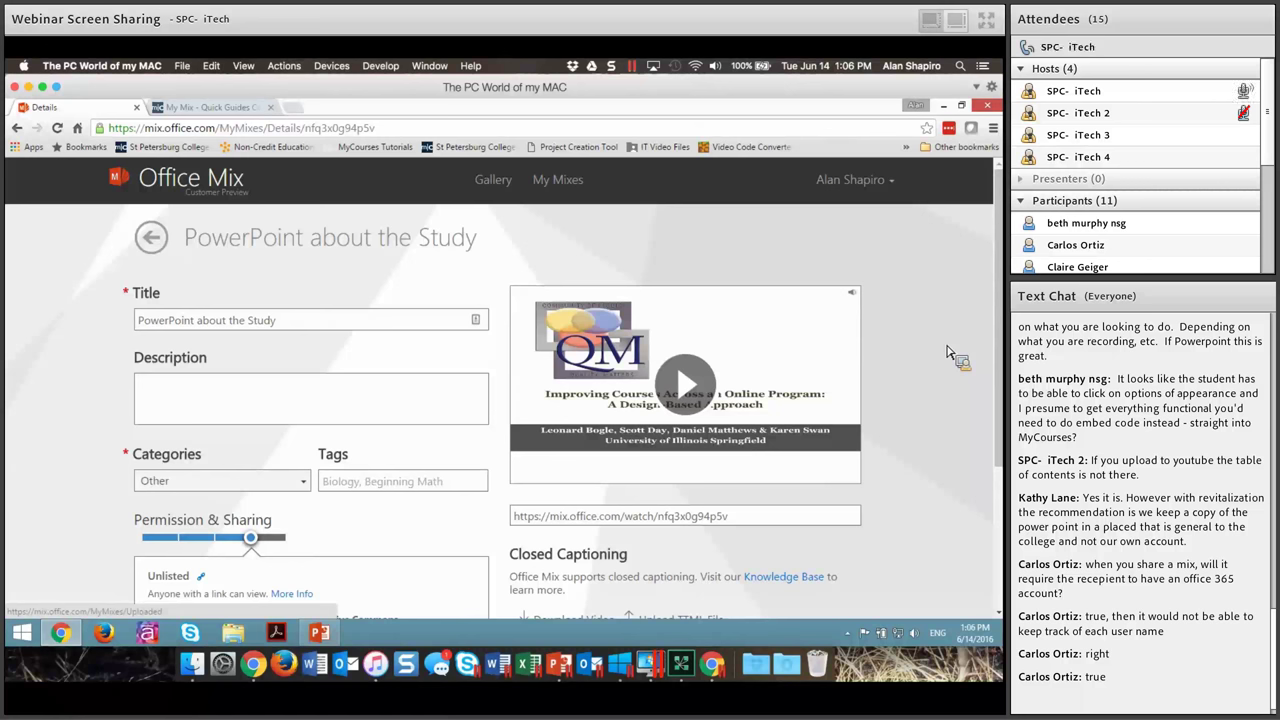
scroll(950, 352, "down", 2)
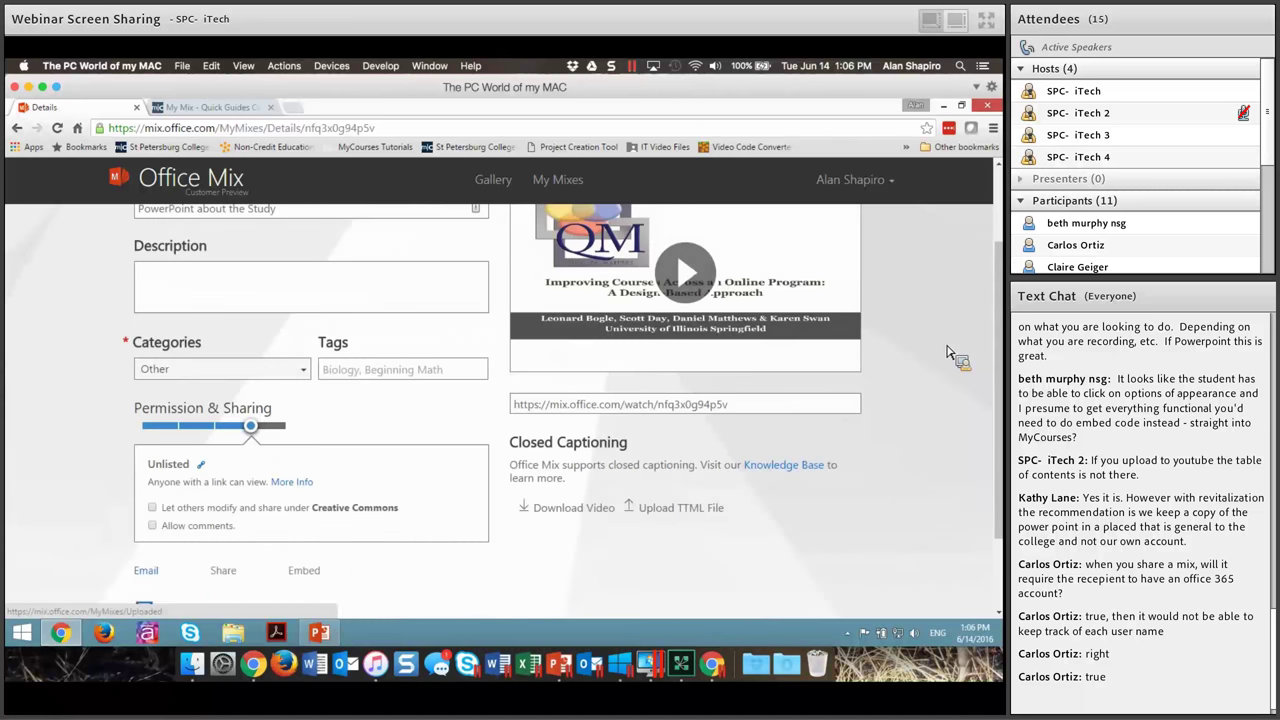
scroll(900, 345, "down", 2)
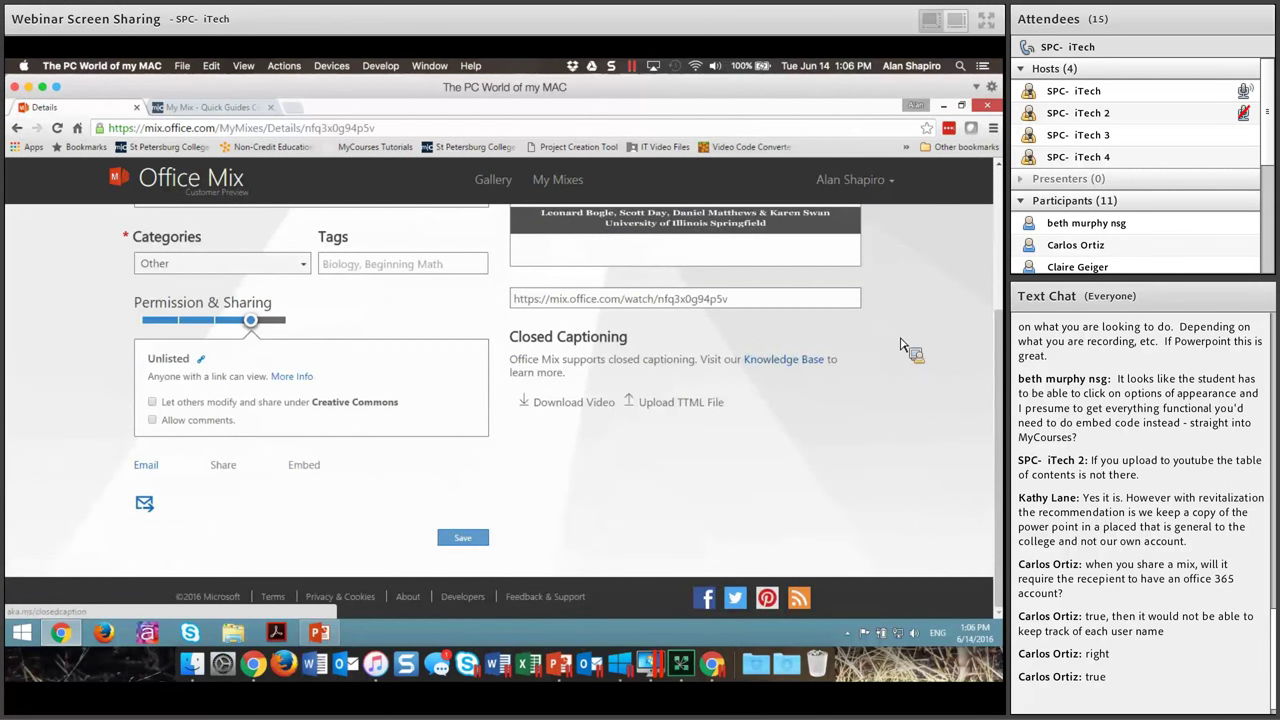
Open the Knowledge Base article on adding closed captions to a mix, read its TTML instructions, and return to the mix's details page.
left_click(789, 366)
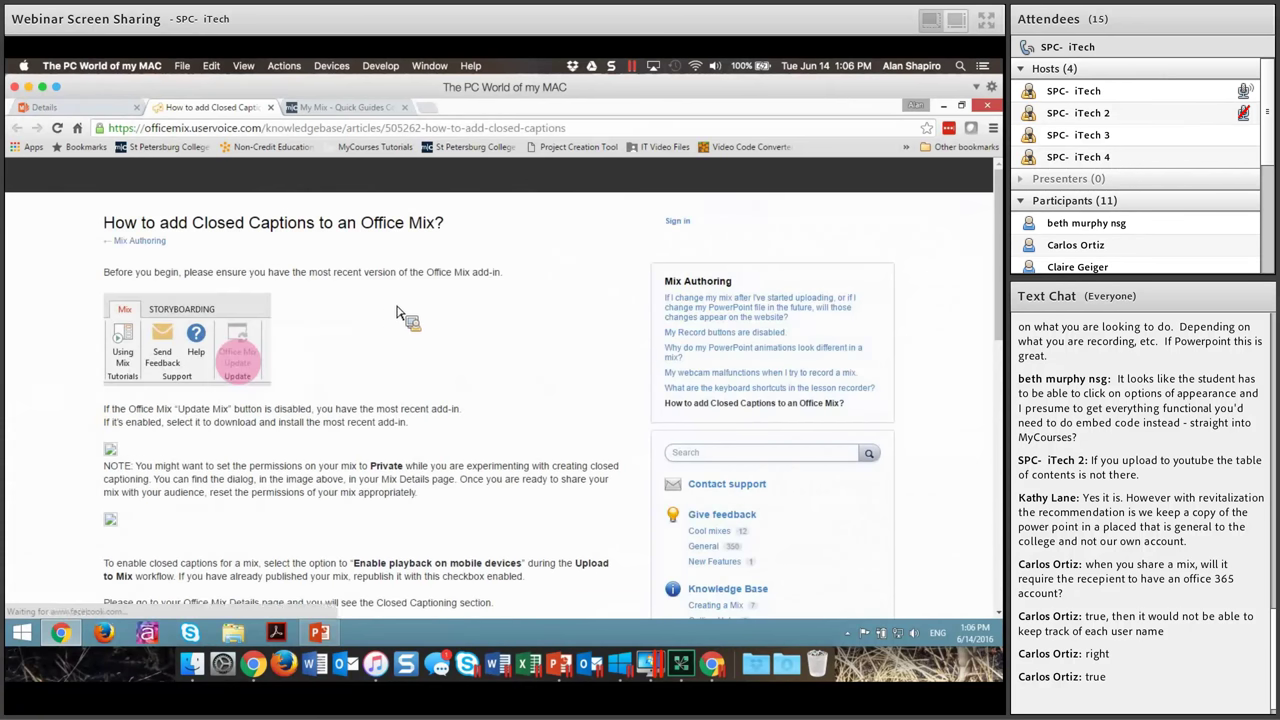
scroll(330, 368, "down", 5)
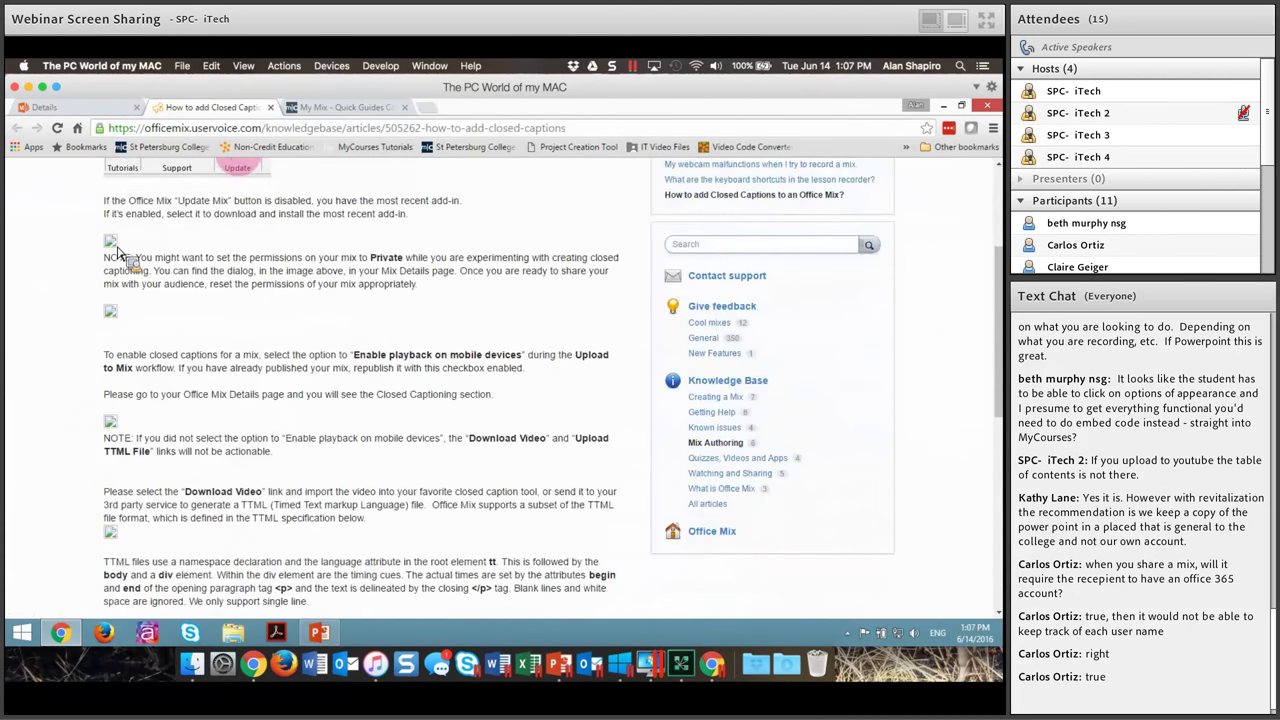
scroll(125, 300, "down", 1)
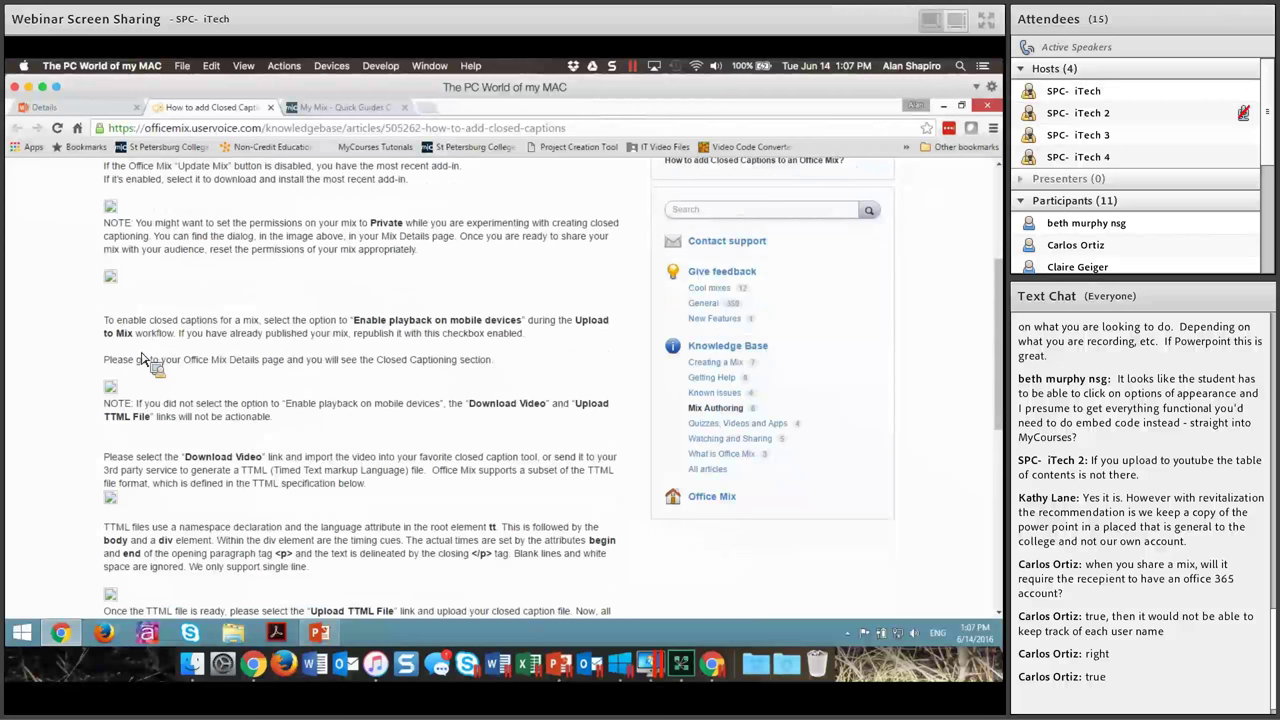
scroll(141, 358, "down", 3)
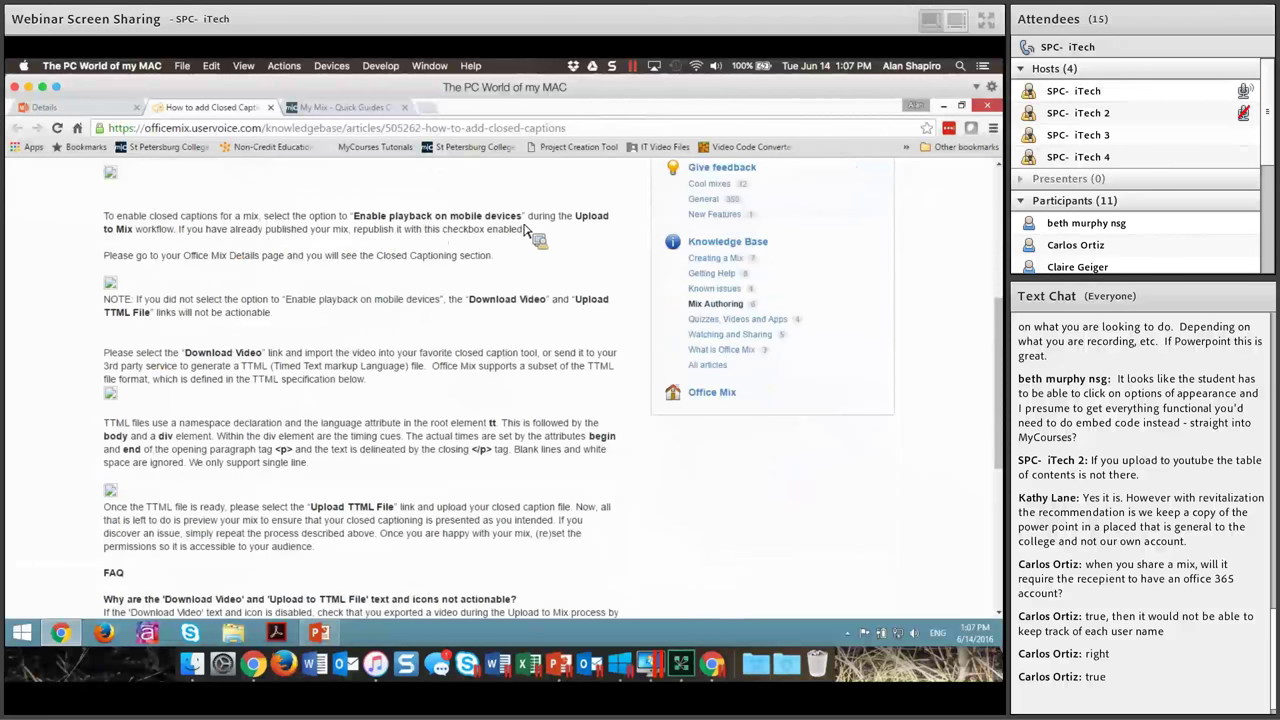
scroll(530, 242, "down", 1)
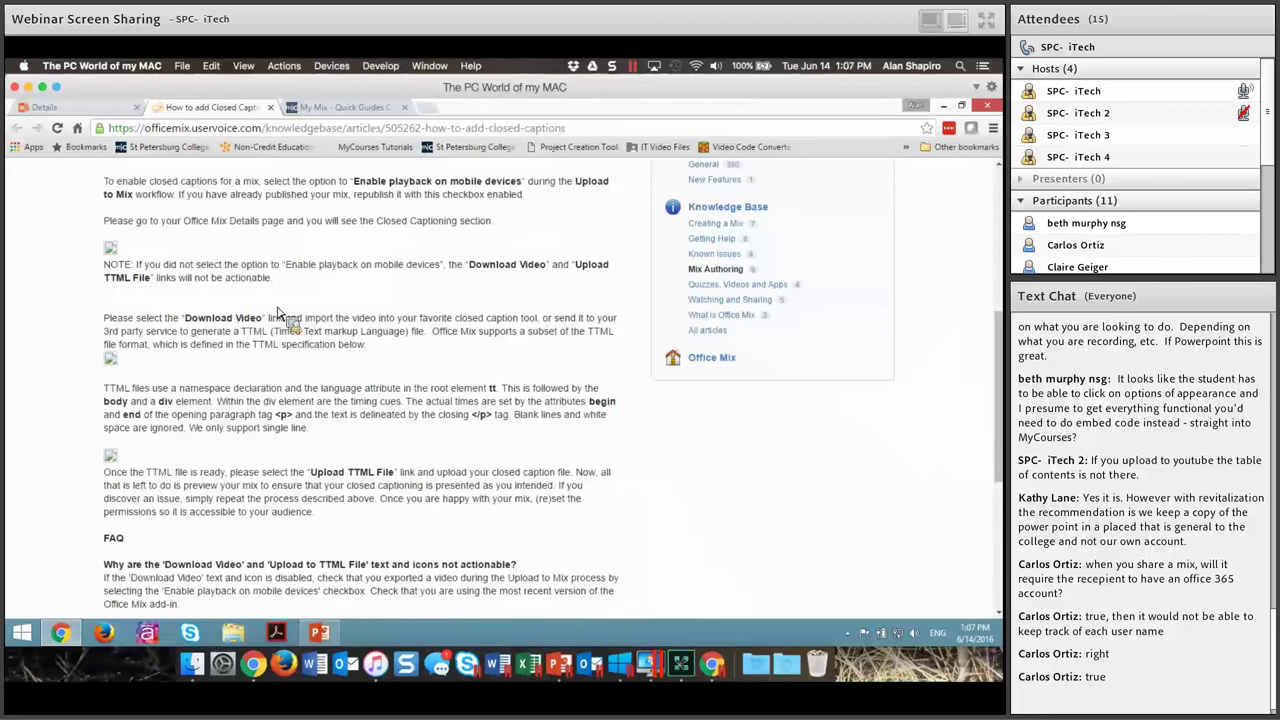
scroll(563, 330, "down", 1)
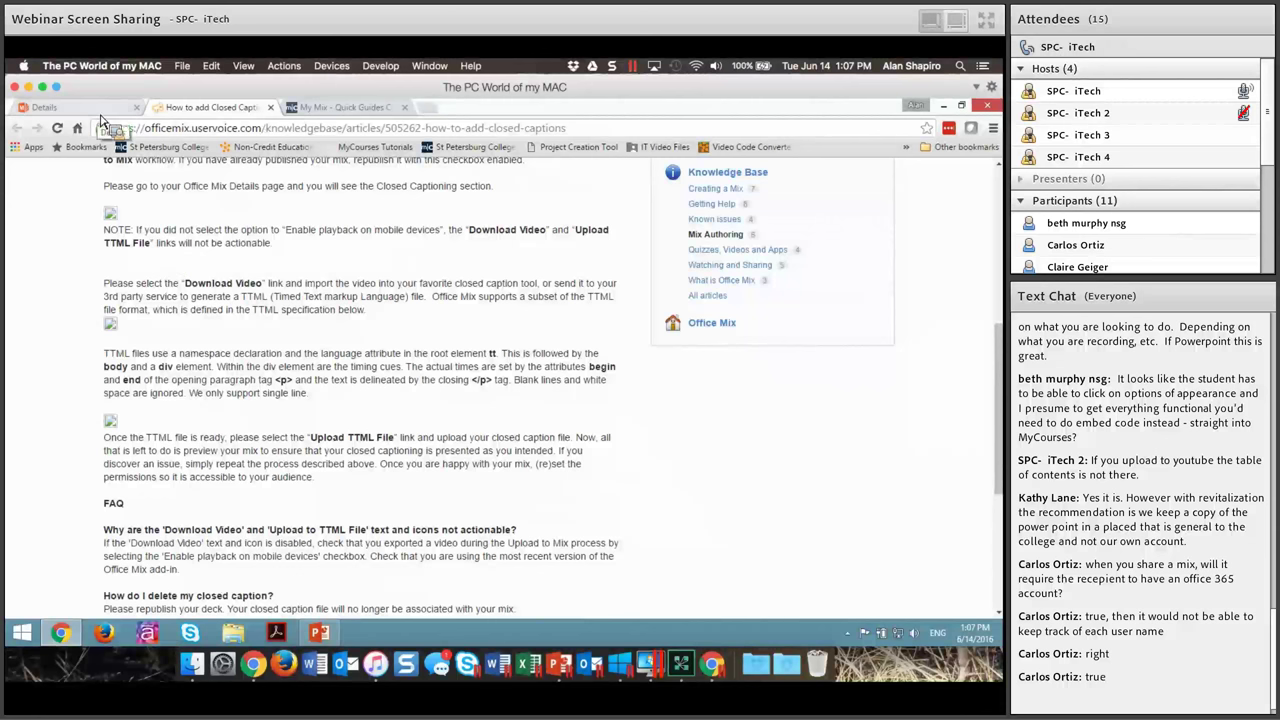
left_click(45, 107)
scroll(510, 395, "up", 3)
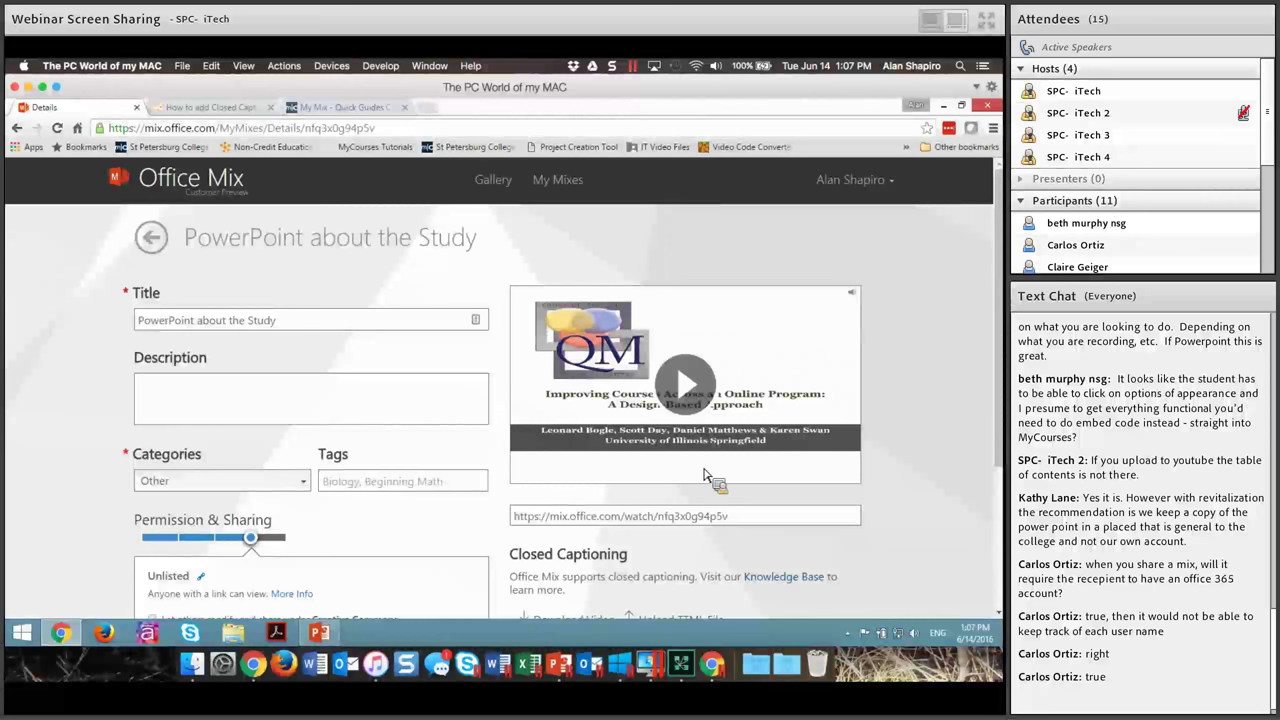
scroll(510, 390, "down", 3)
scroll(620, 425, "up", 3)
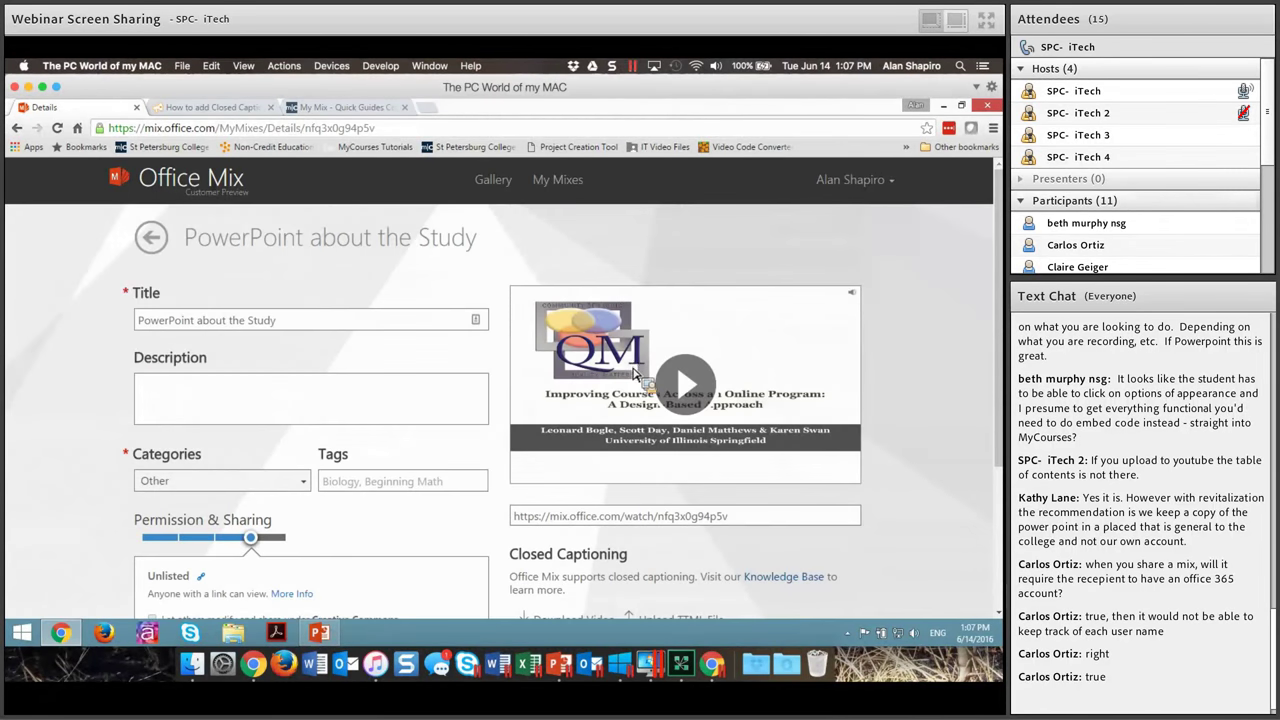
Open YouTube in a new browser tab and display the channel's uploaded videos in Creator Studio's Video Manager.
left_click(425, 107)
left_click(971, 178)
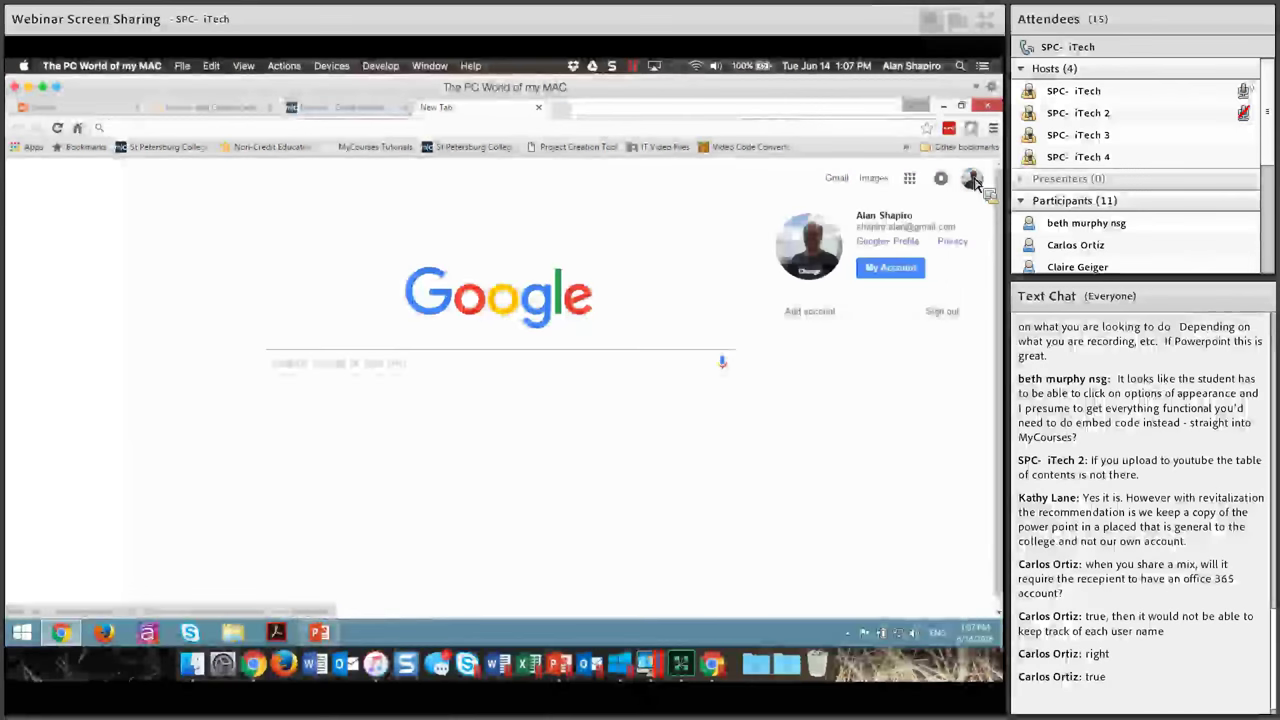
left_click(909, 178)
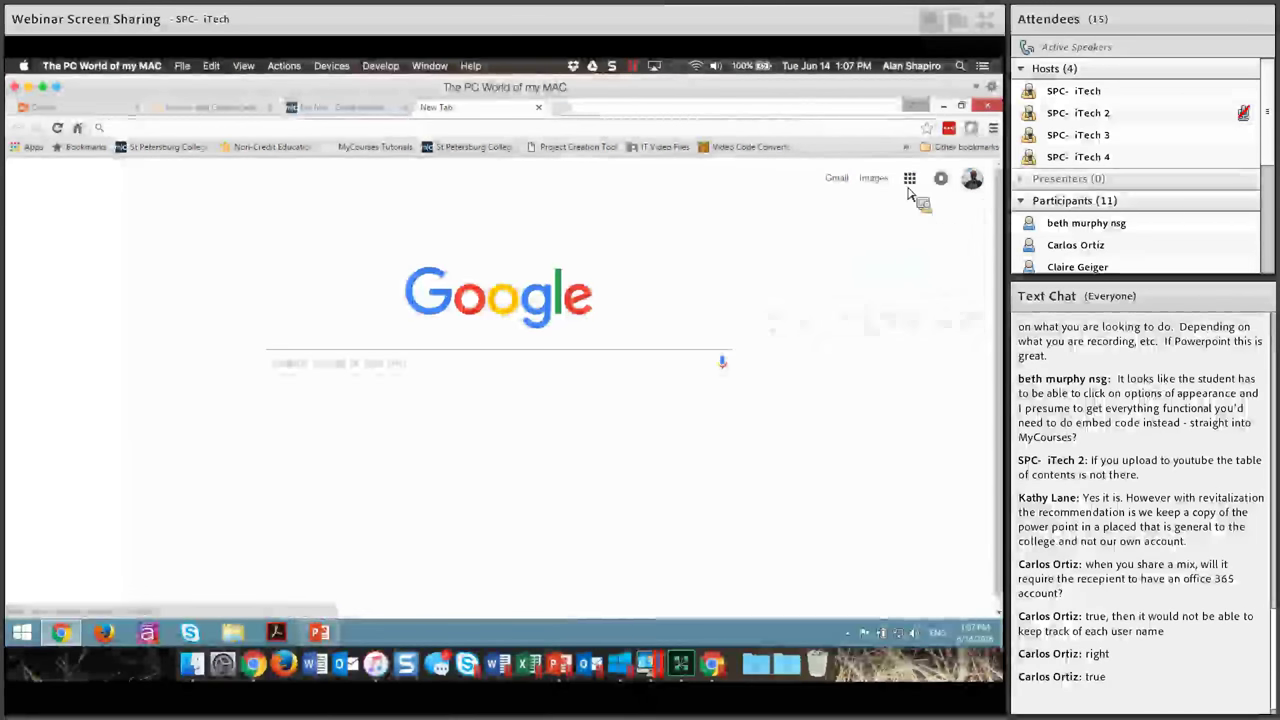
left_click(927, 268)
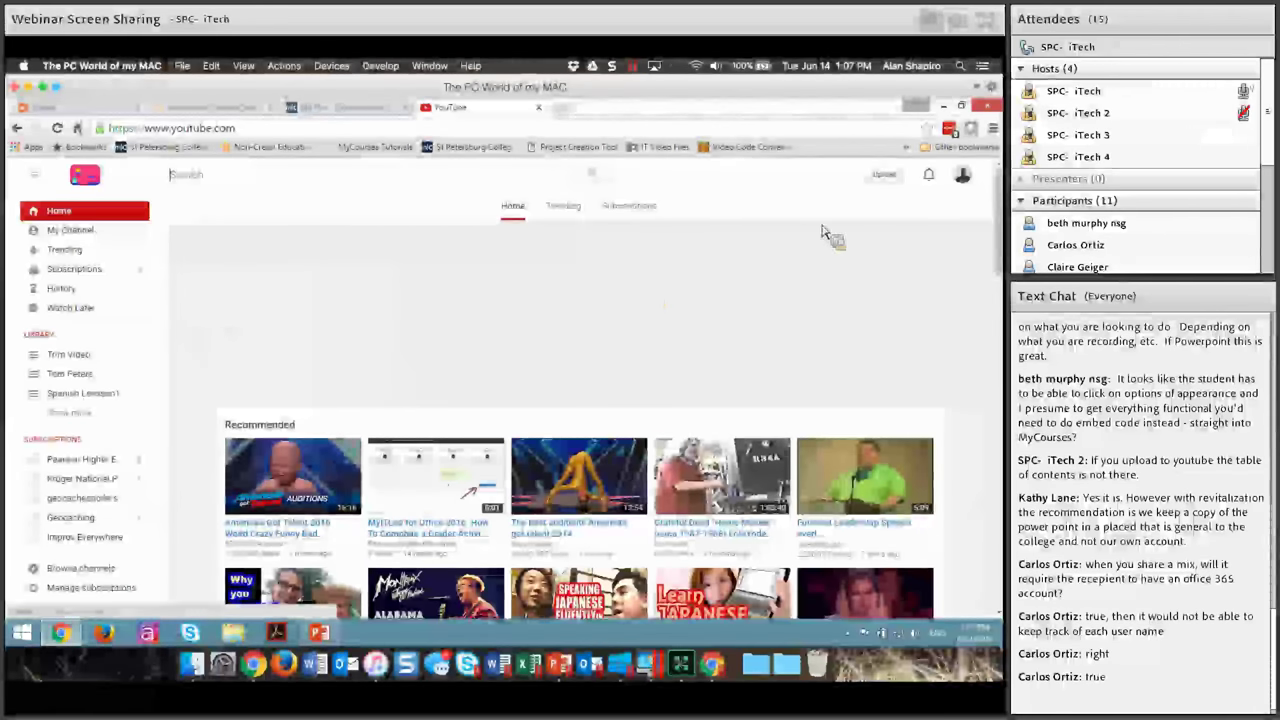
left_click(963, 177)
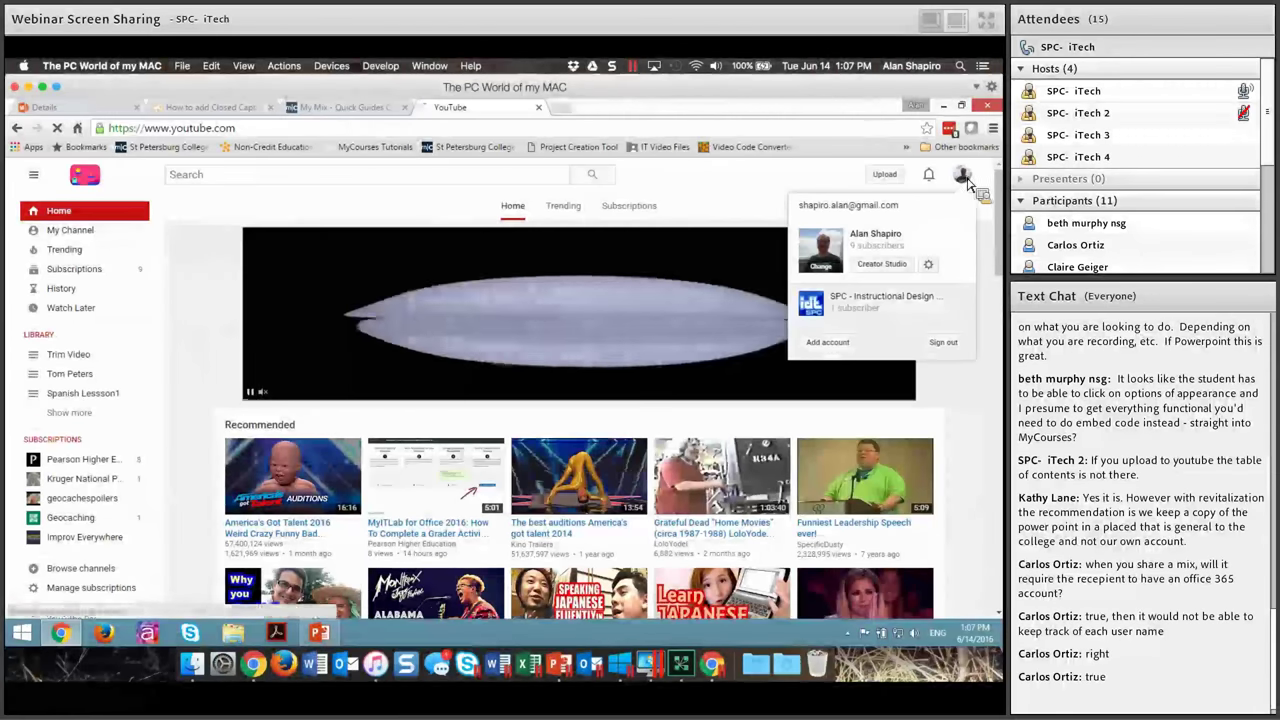
left_click(877, 272)
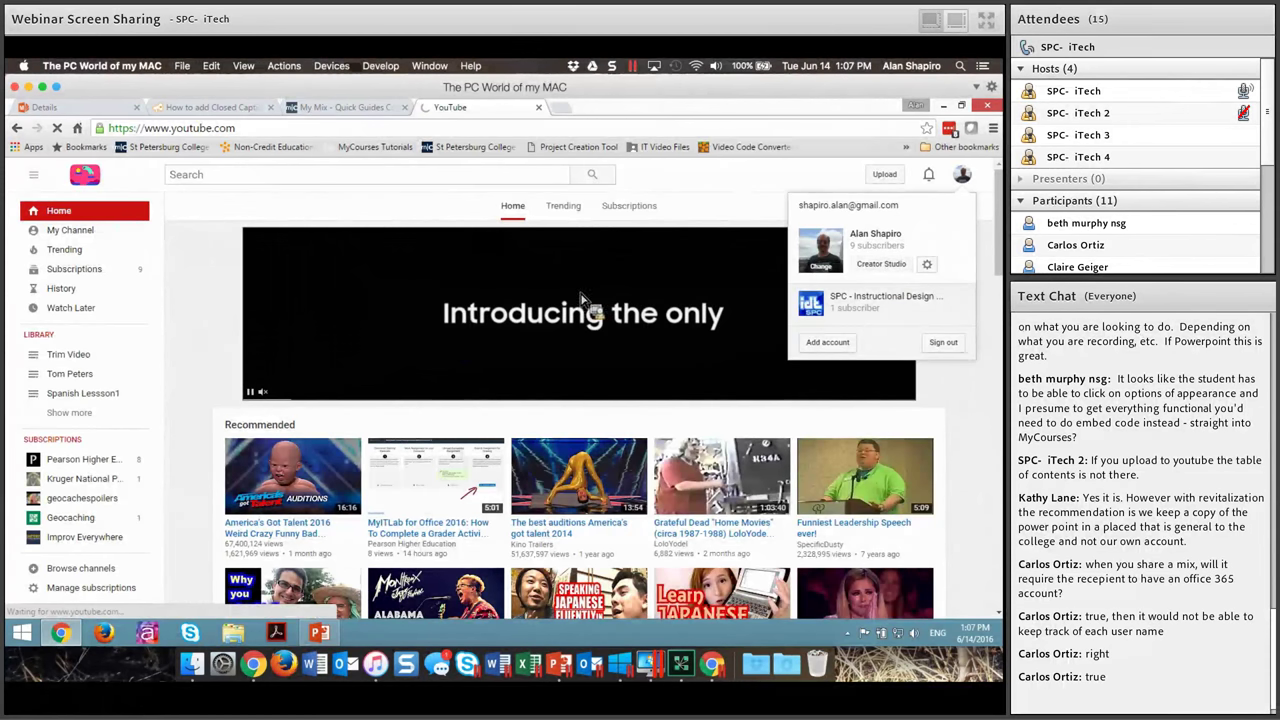
left_click(90, 286)
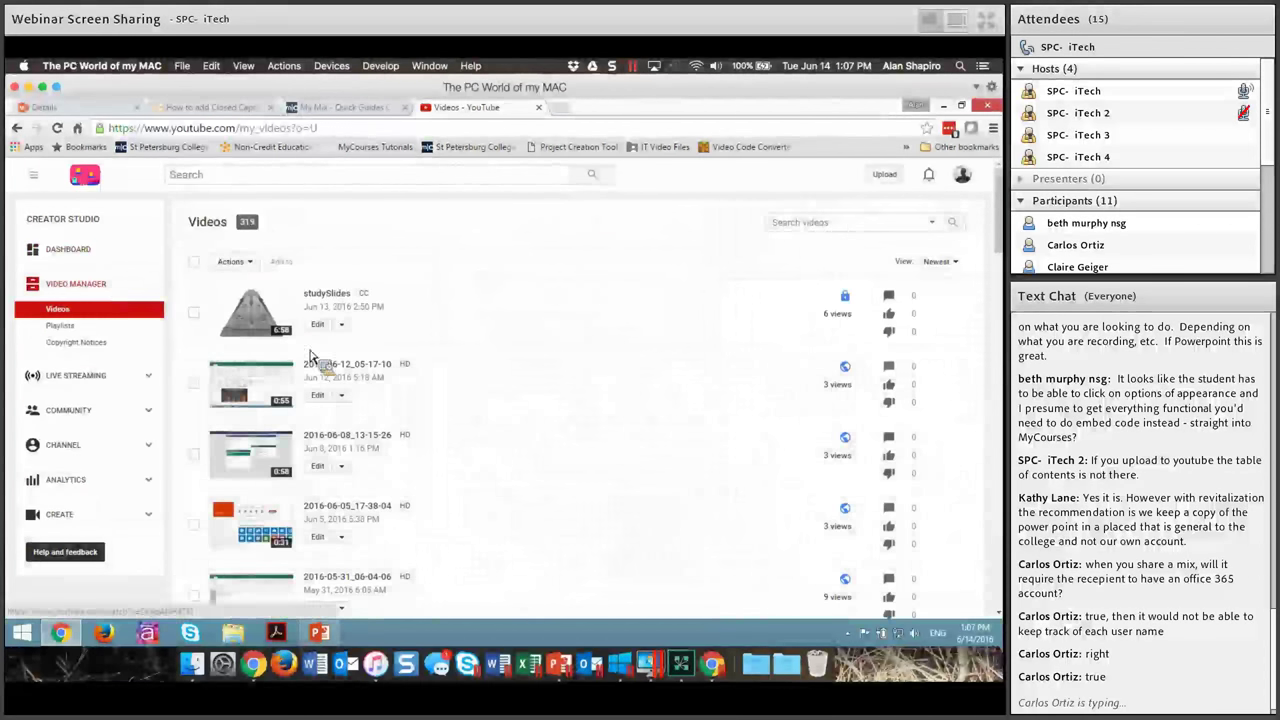
Open the published English subtitles of the studySlides video and show the available caption download formats.
left_click(342, 328)
left_click(370, 436)
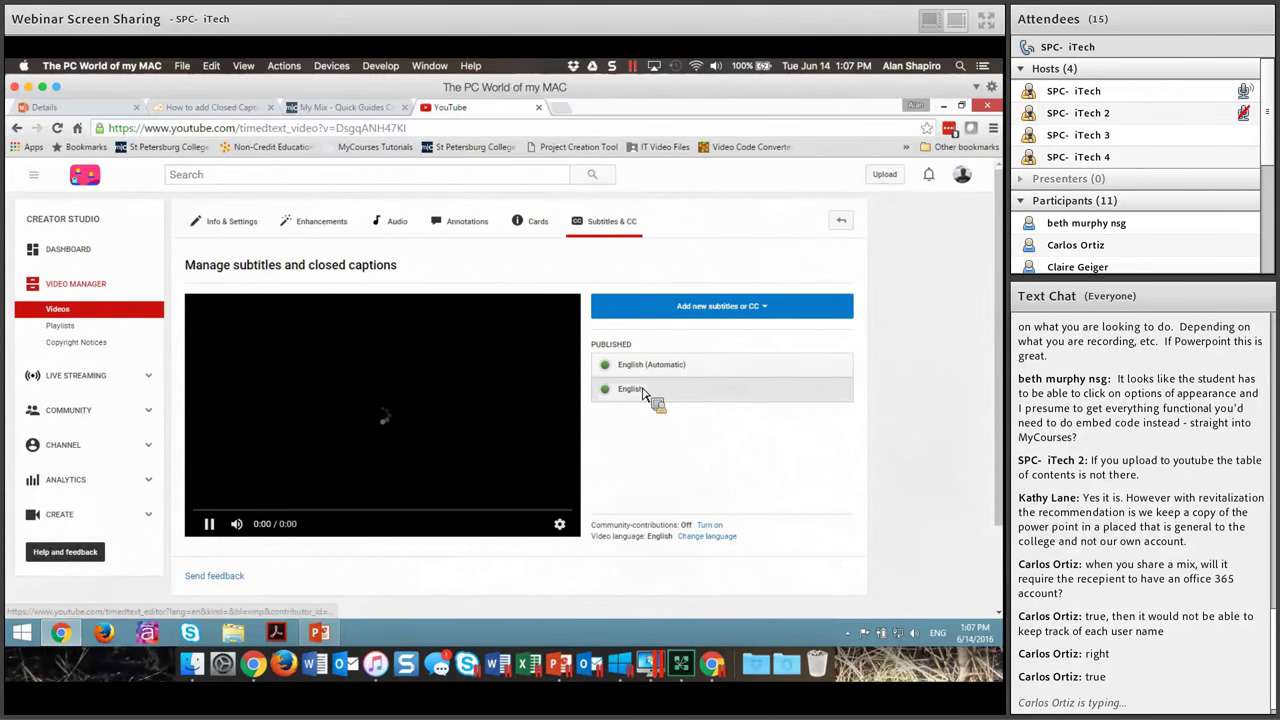
left_click(630, 389)
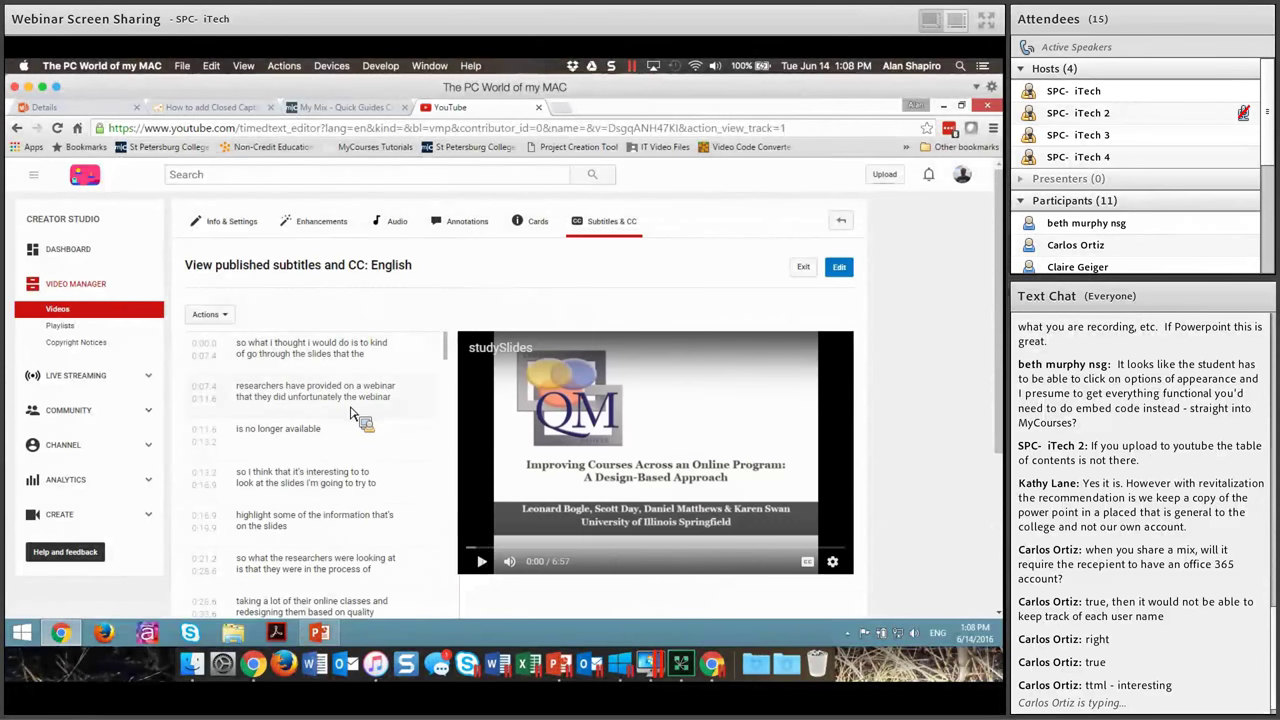
left_click(212, 315)
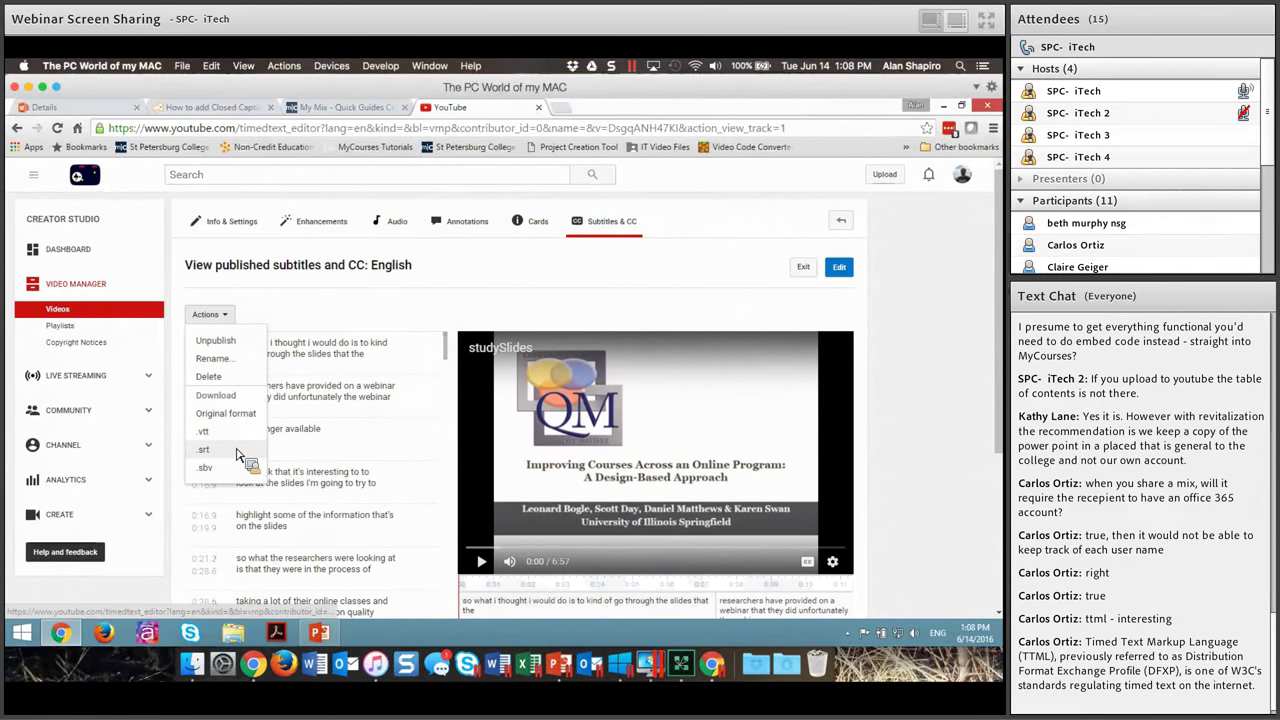
Search the web for "srt conversion" in a new browser tab and open the Subtitle Converter site, subtitleconverter.net.
left_click_drag(238, 455, 690, 130)
key("super+c")
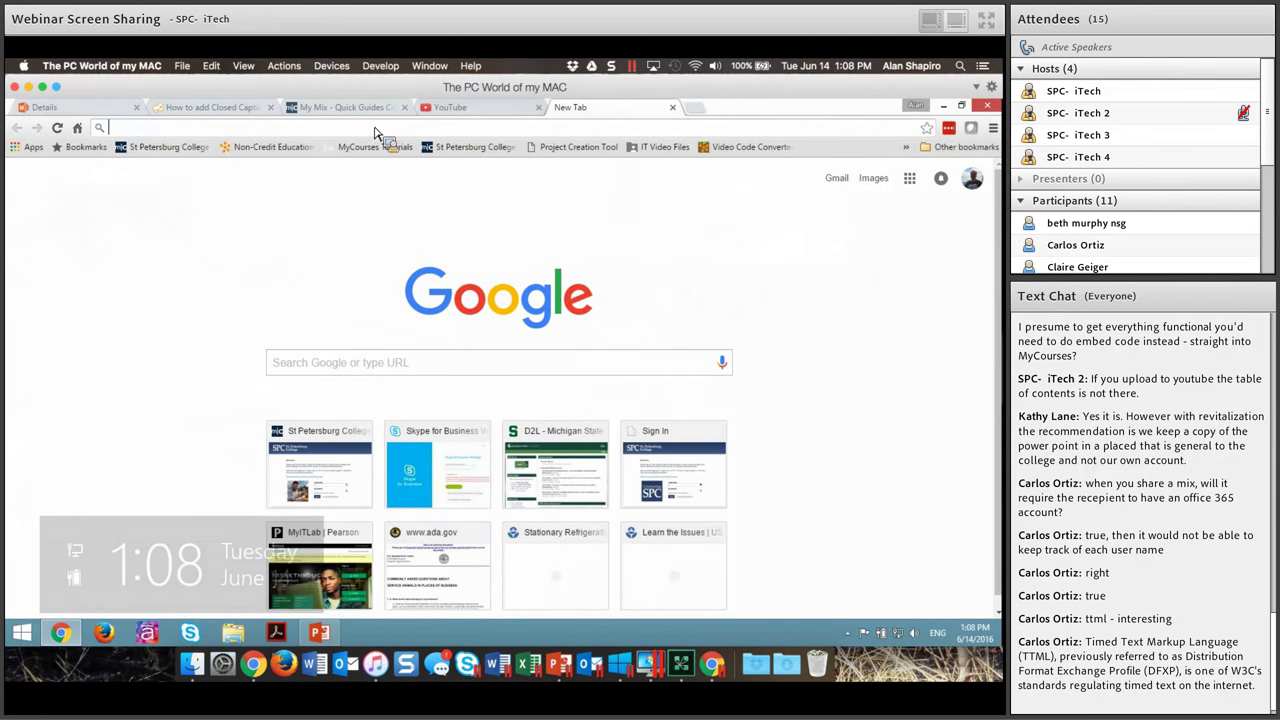
type("srt to v")
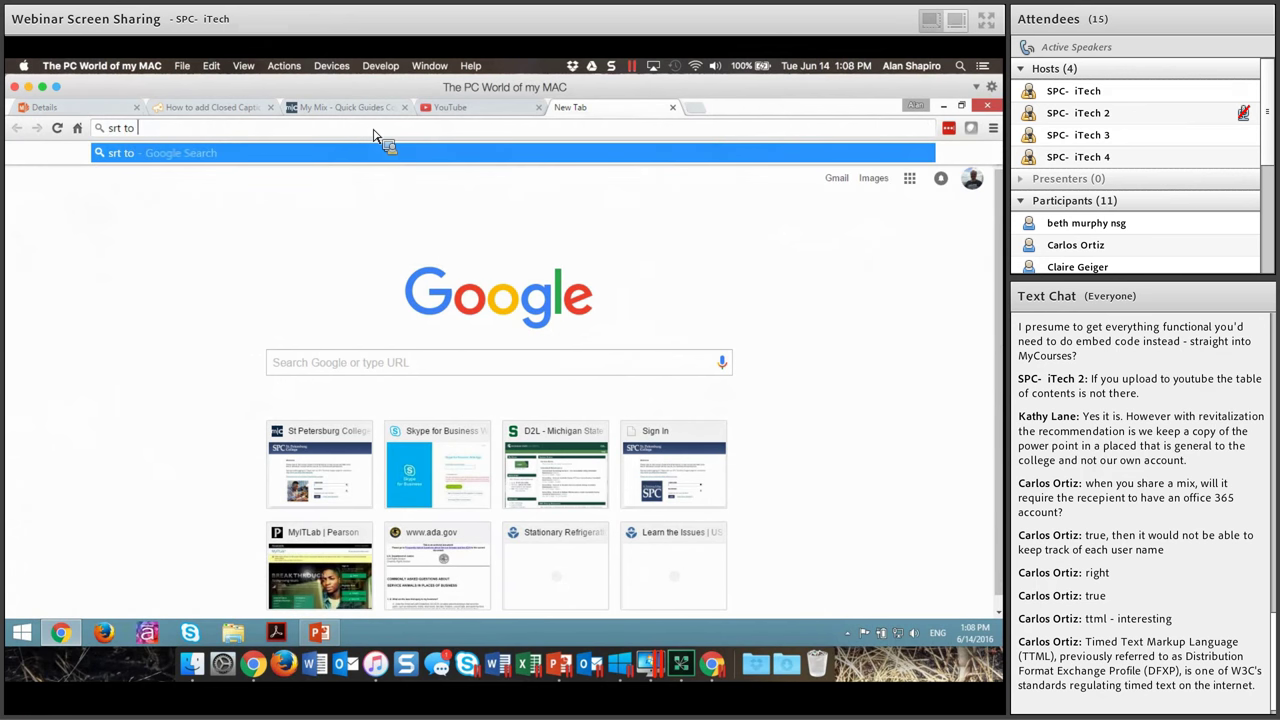
key("BackSpace")
key("BackSpace")
key("BackSpace")
key("BackSpace")
type("co")
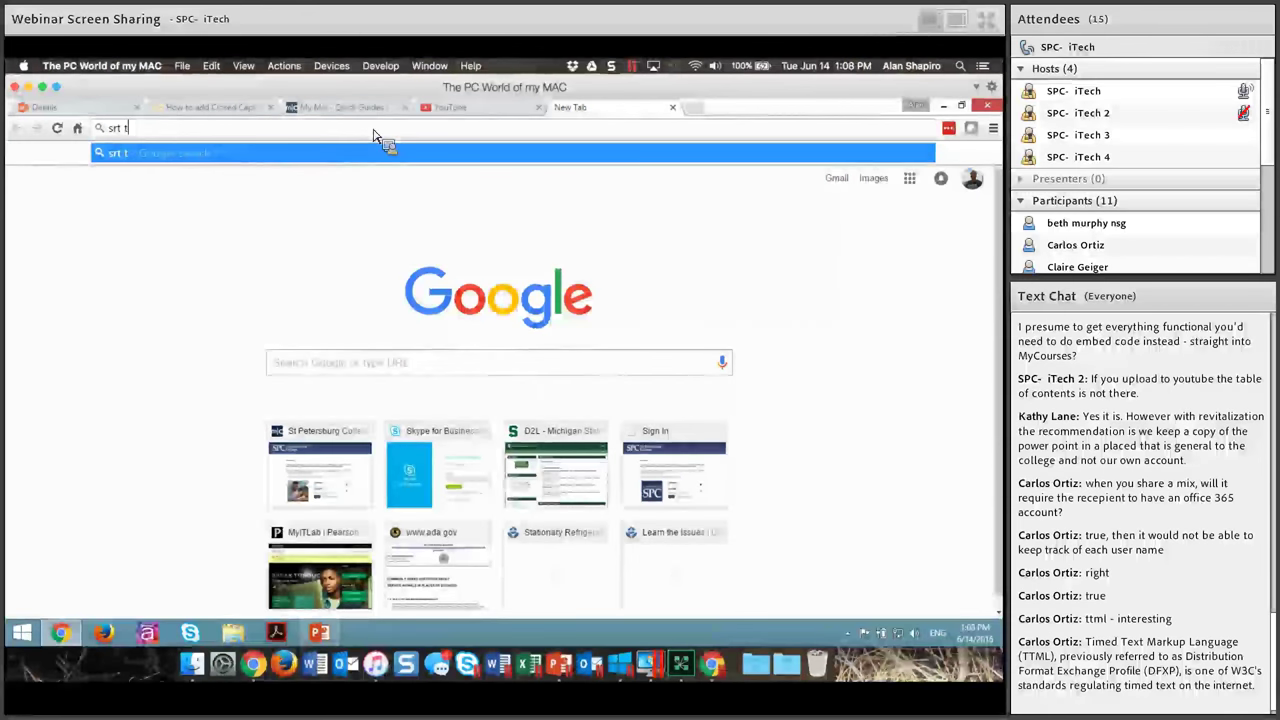
type("nve")
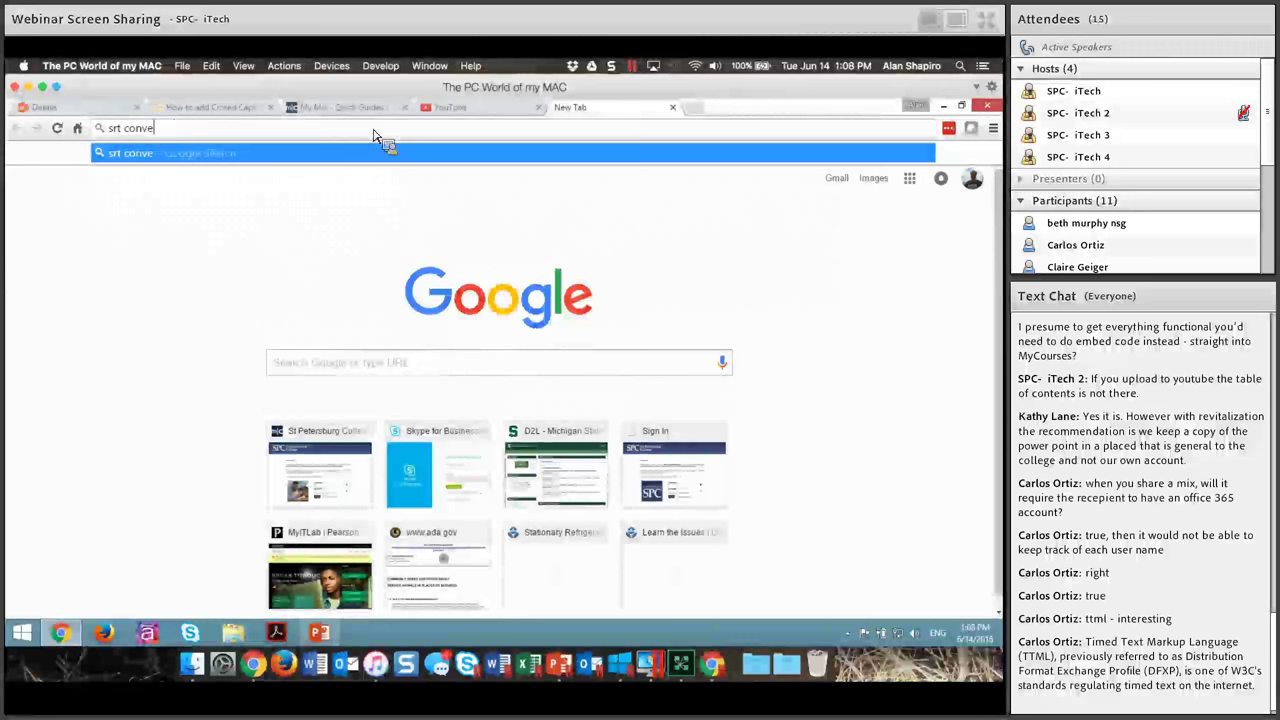
type("rsion")
key("Return")
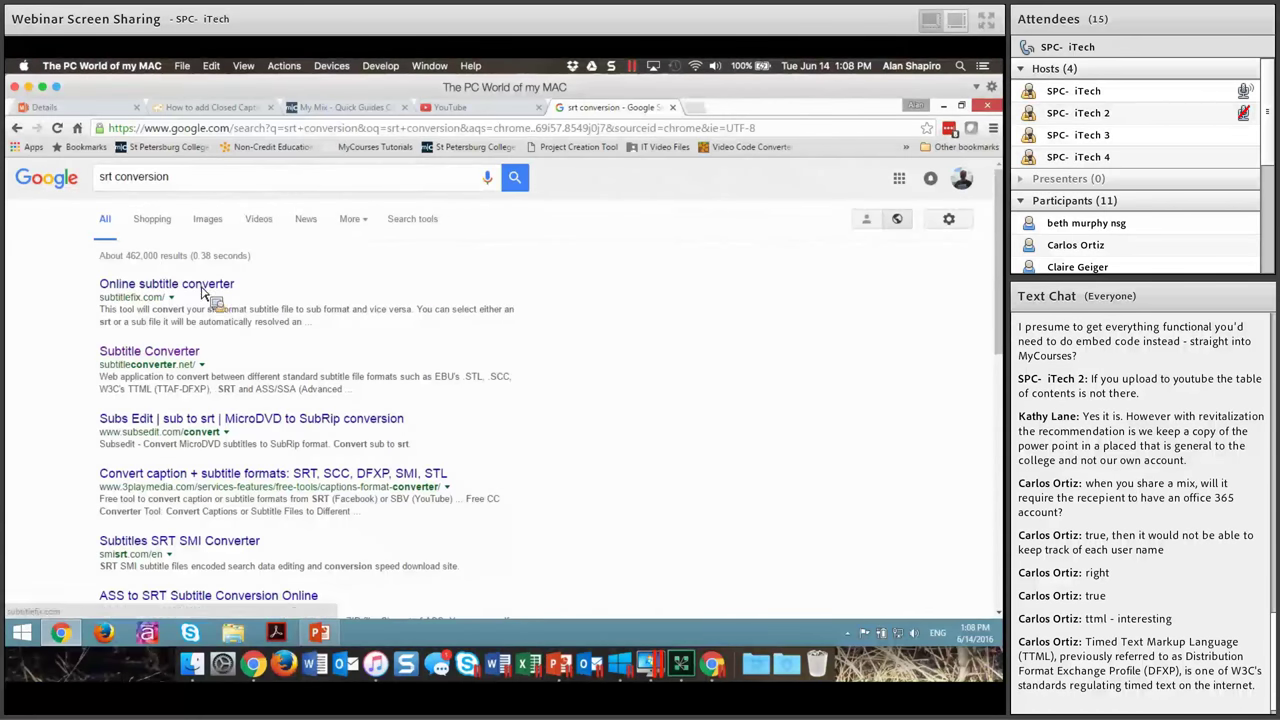
left_click(170, 358)
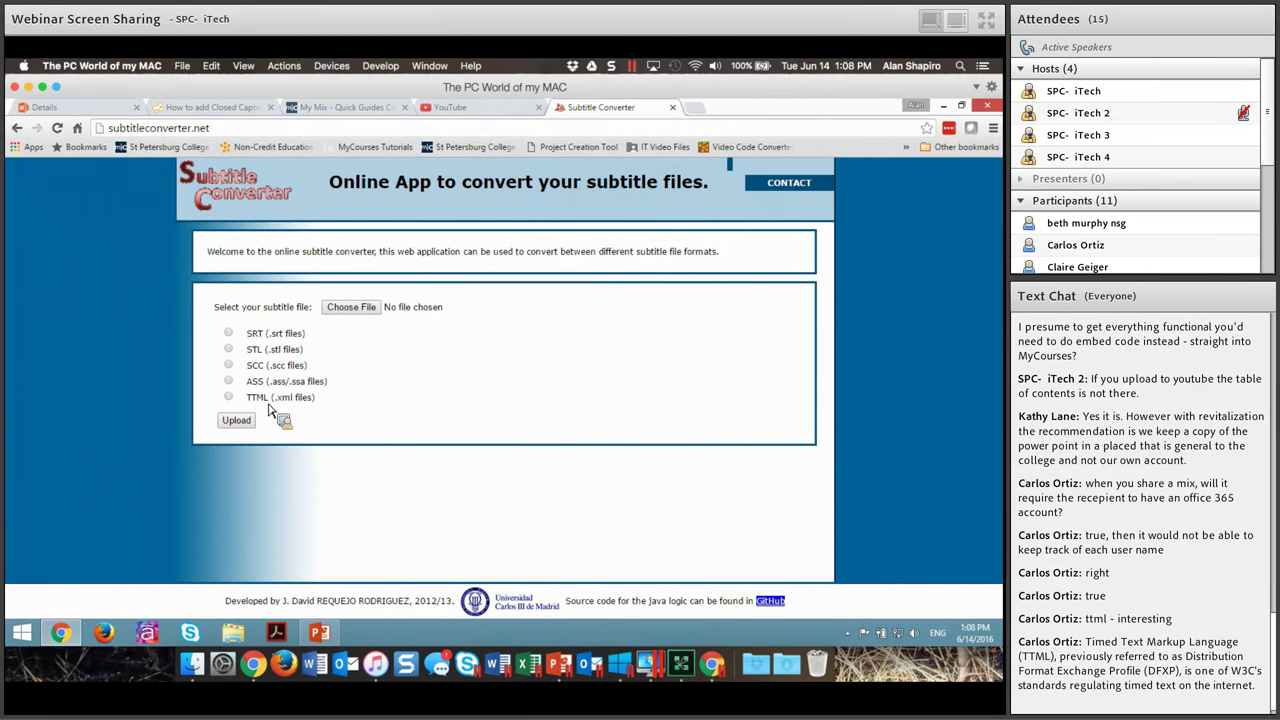
Select SRT (.srt files) as the subtitle format, then open the subtitle file chooser and dismiss it without choosing a file.
left_click(228, 333)
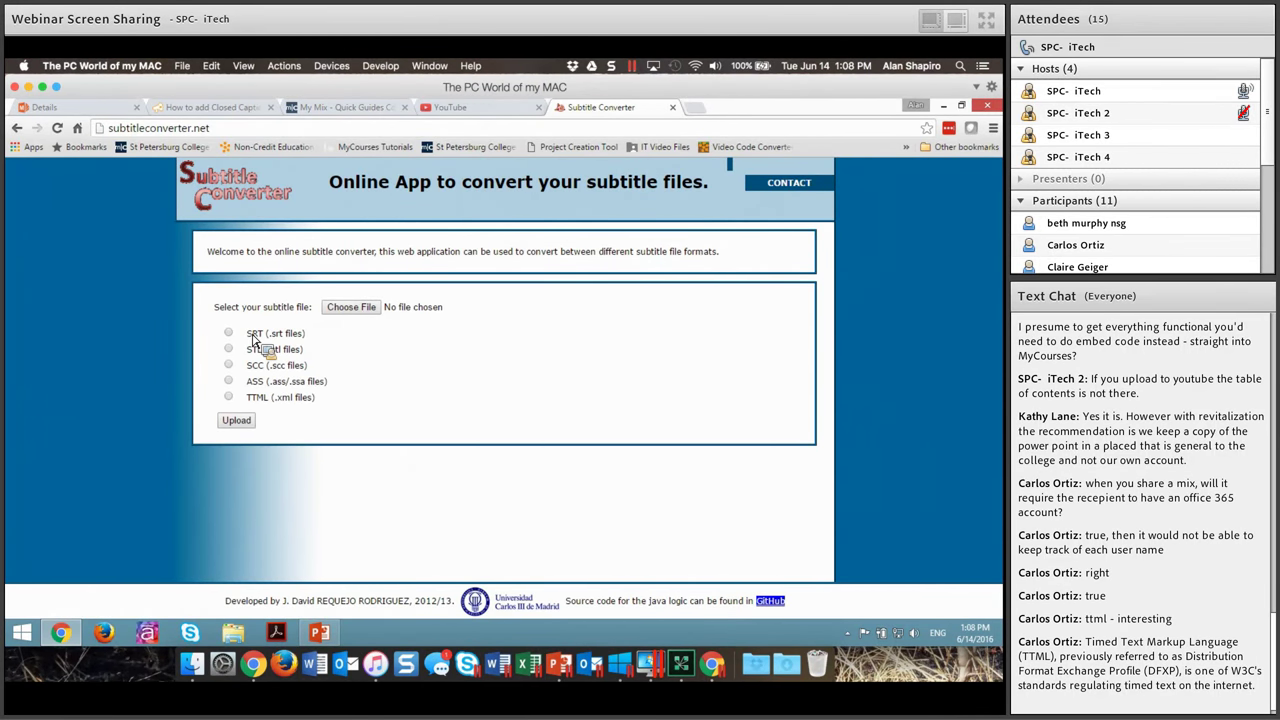
left_click(351, 307)
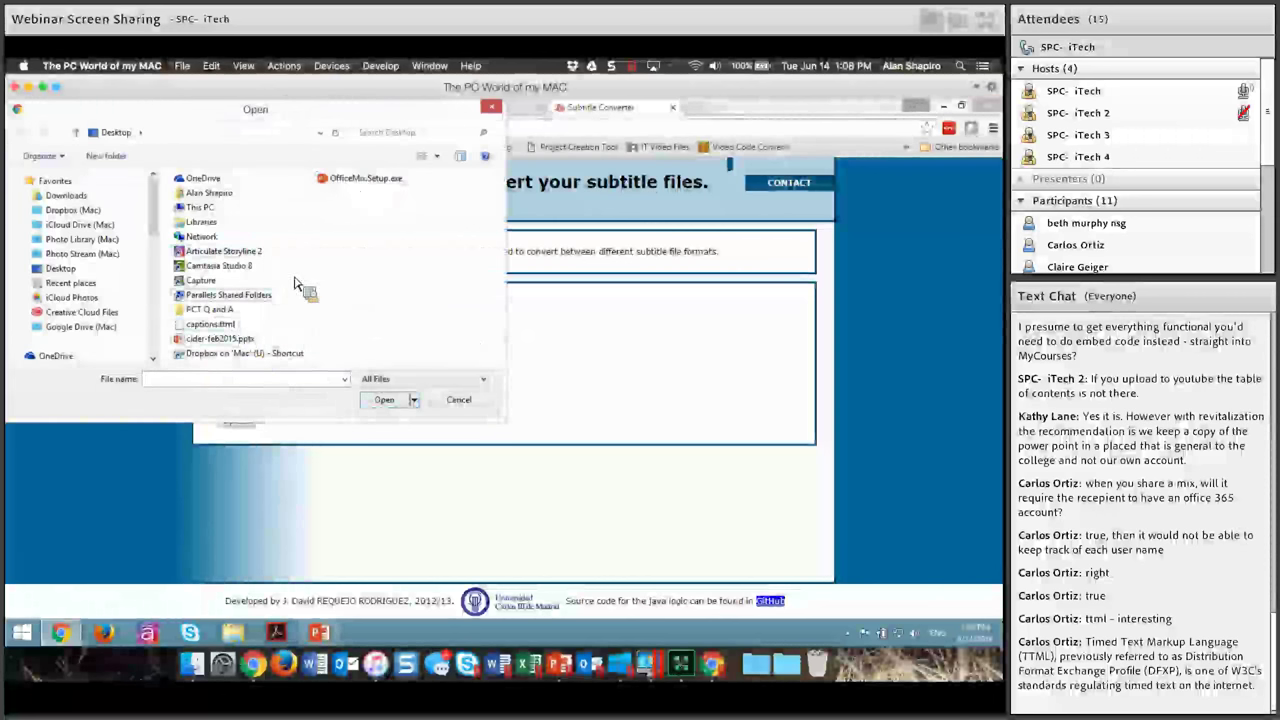
left_click(464, 400)
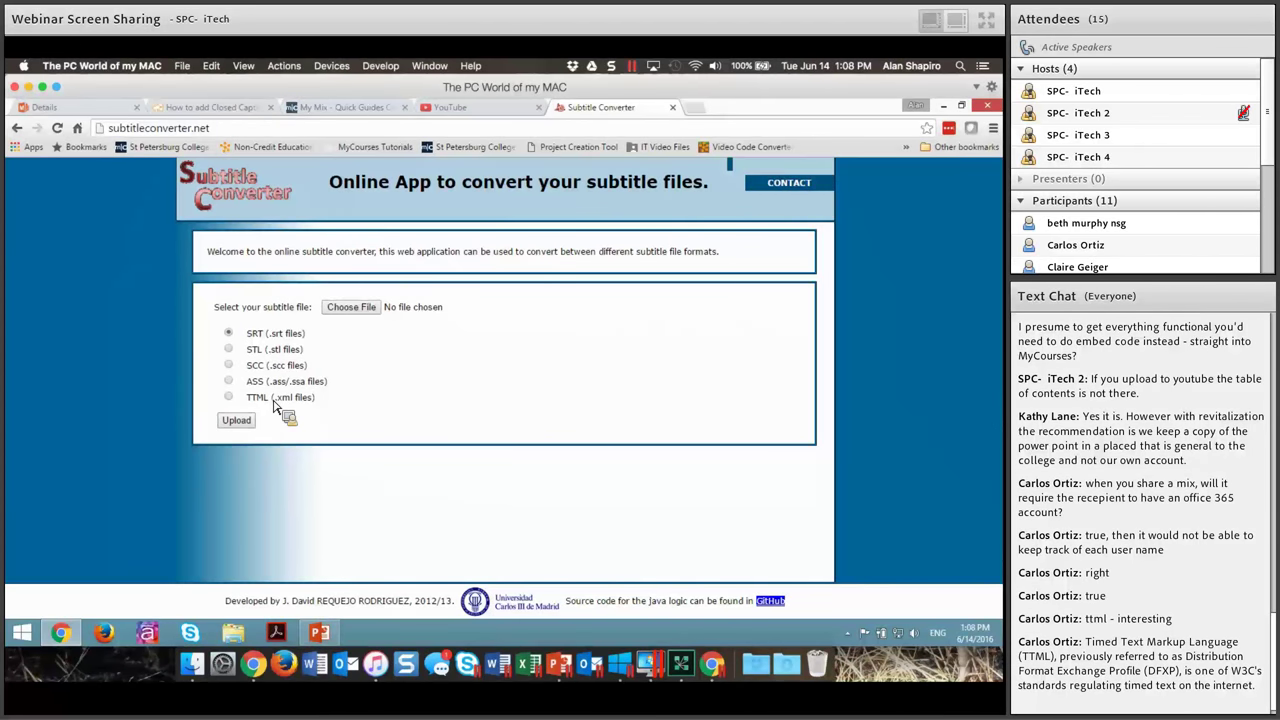
Return to Office Mix, play "PowerPoint about the Study" to view its closed captions, and pause playback.
left_click(28, 108)
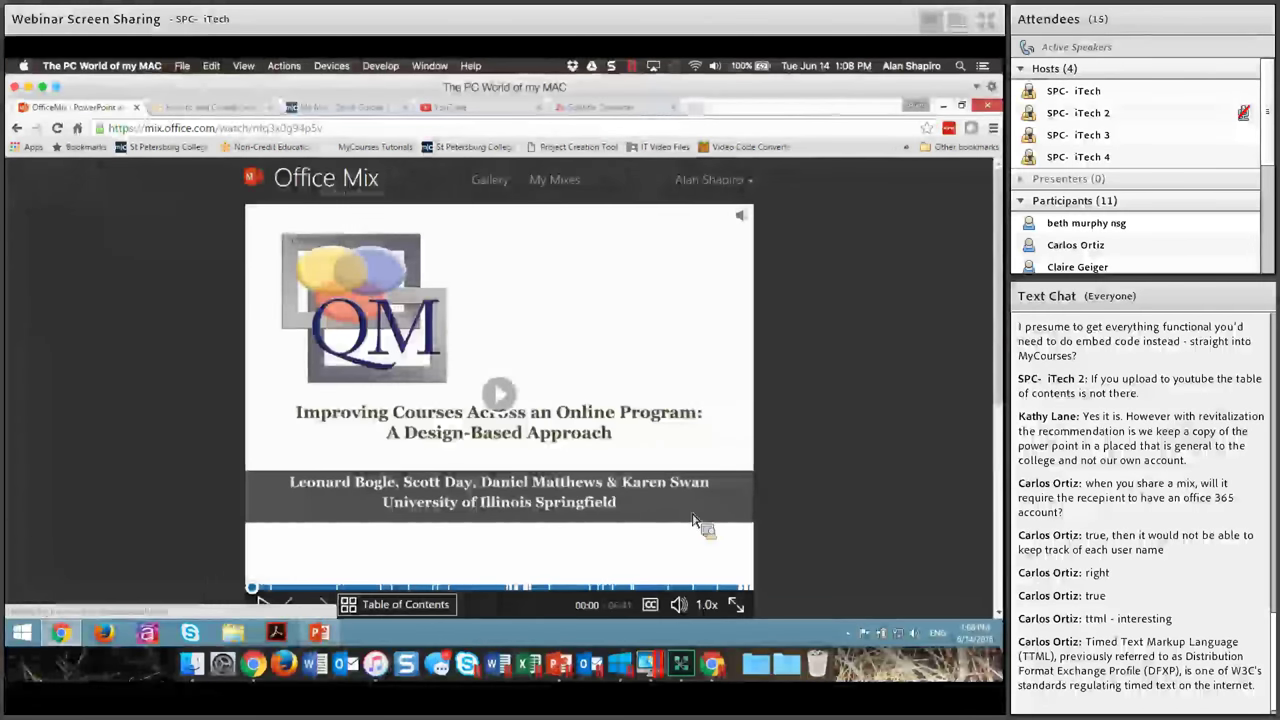
scroll(672, 605, "down", 2)
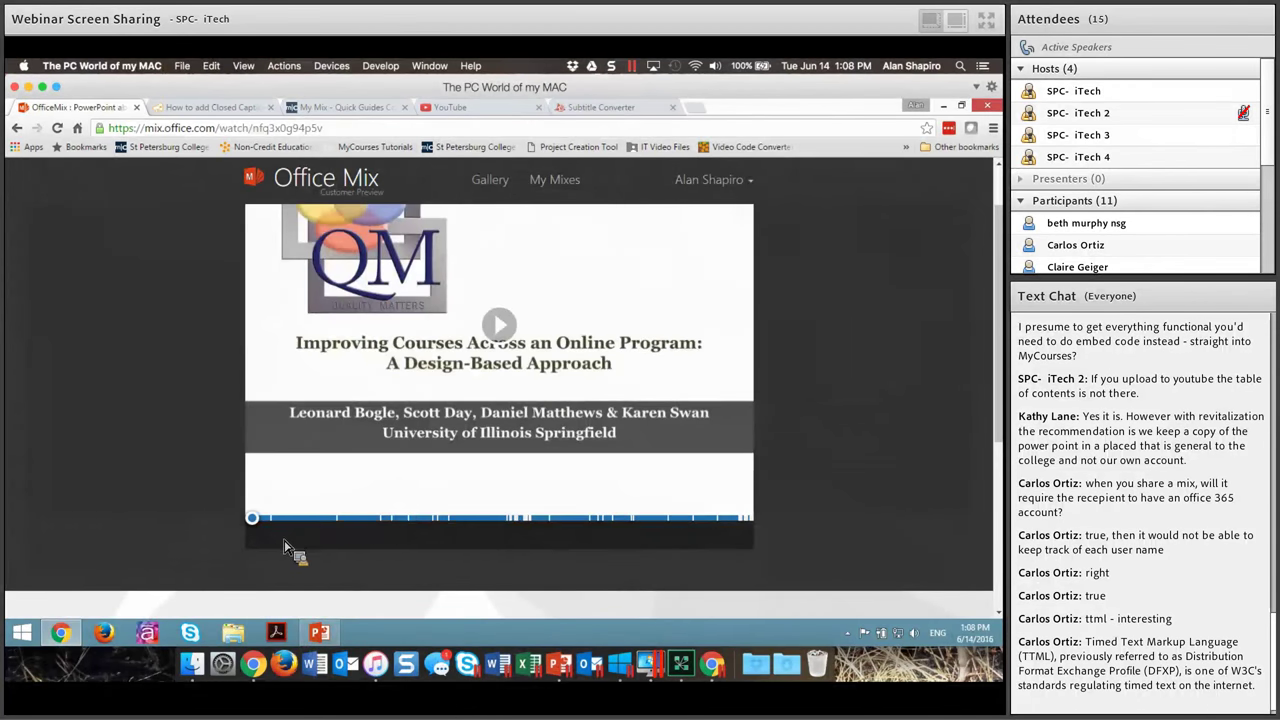
left_click(285, 542)
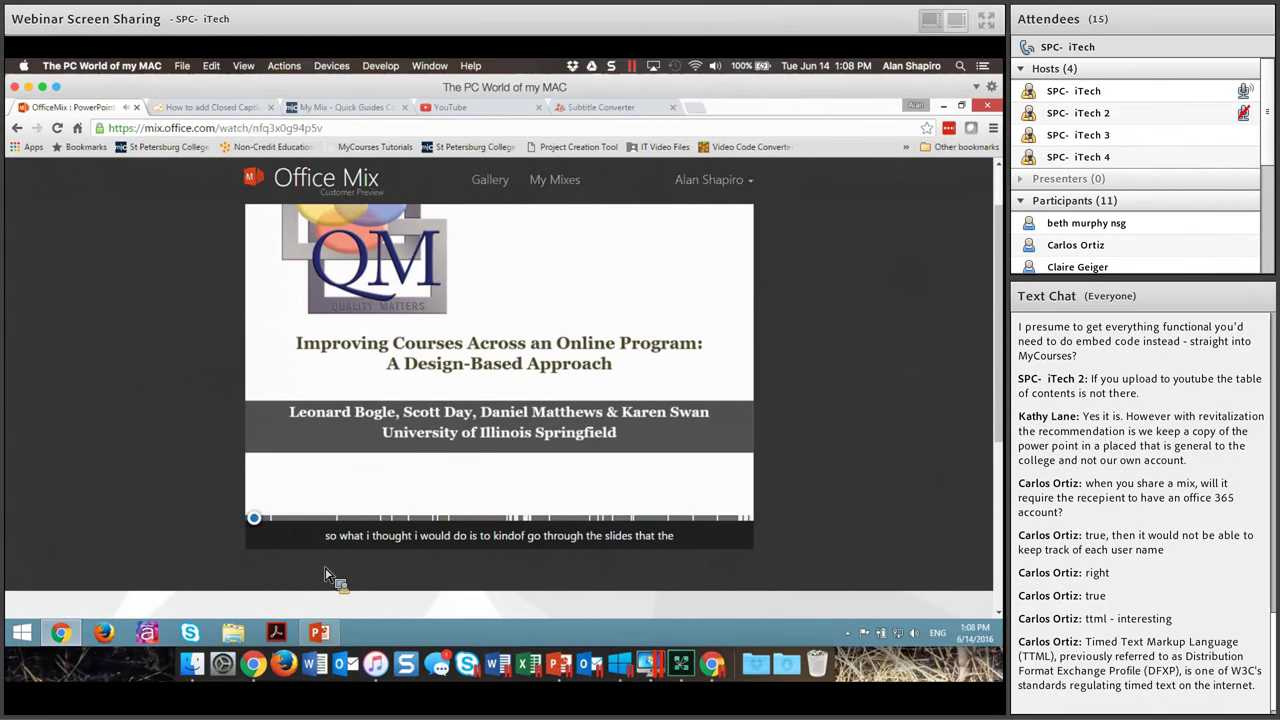
key("XF86AudioRaiseVolume")
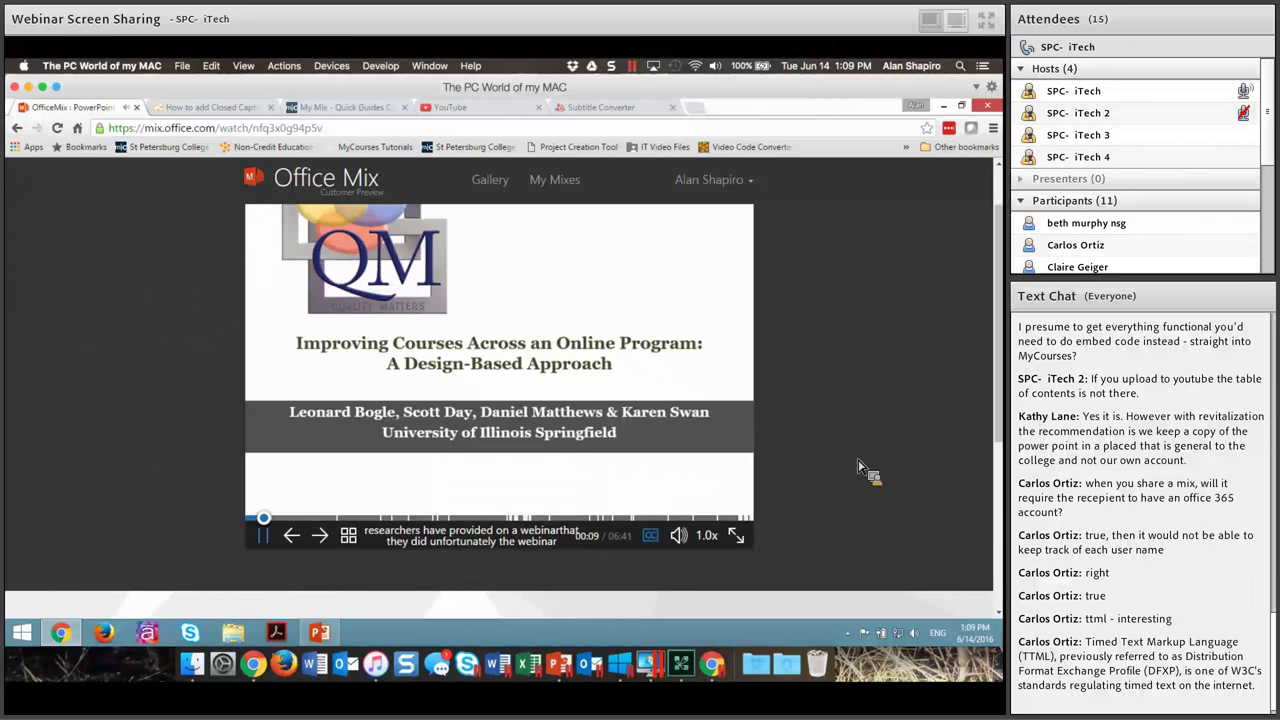
left_click(266, 538)
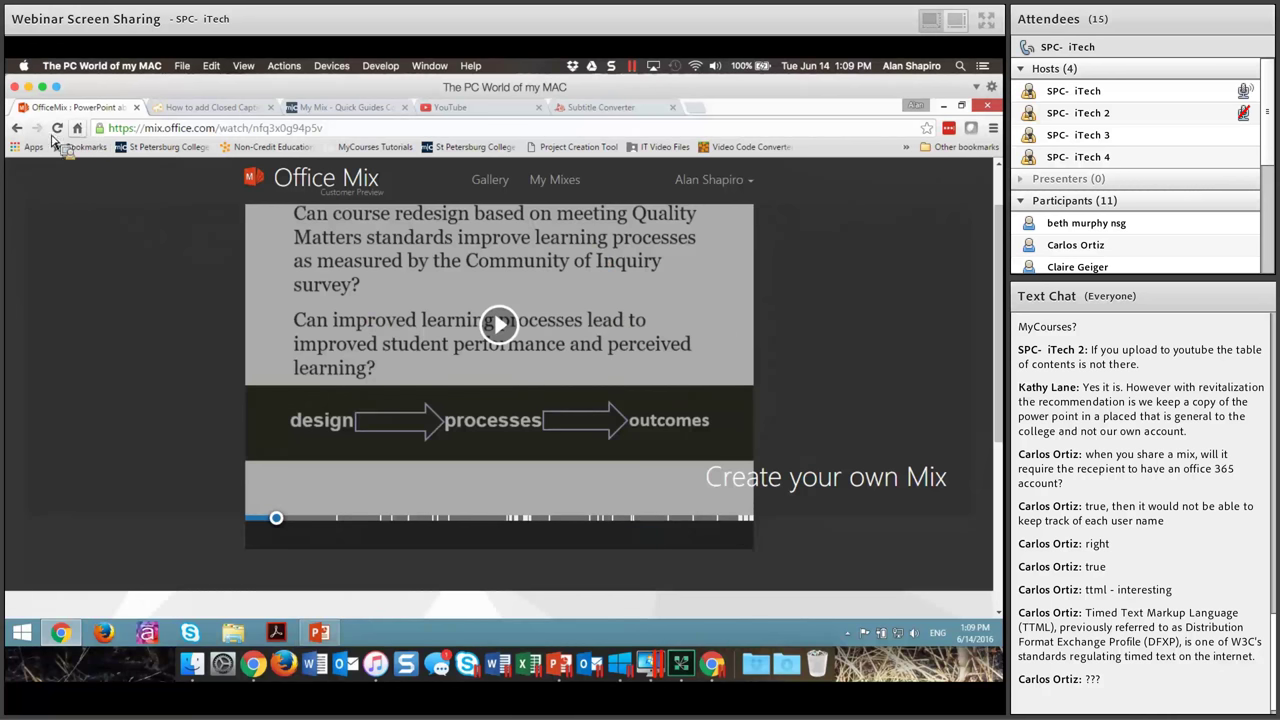
Go back to the mix's details page and switch to the cider-feb2015.pptx presentation in PowerPoint.
left_click(17, 128)
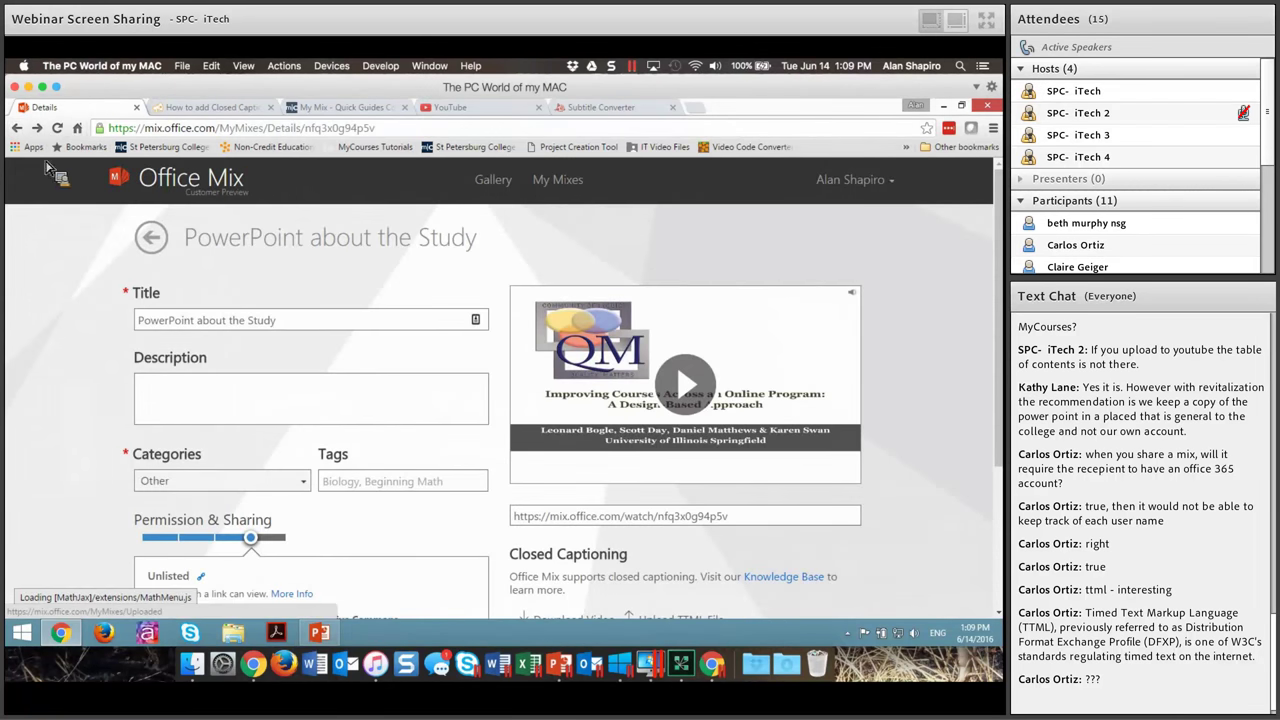
left_click(316, 633)
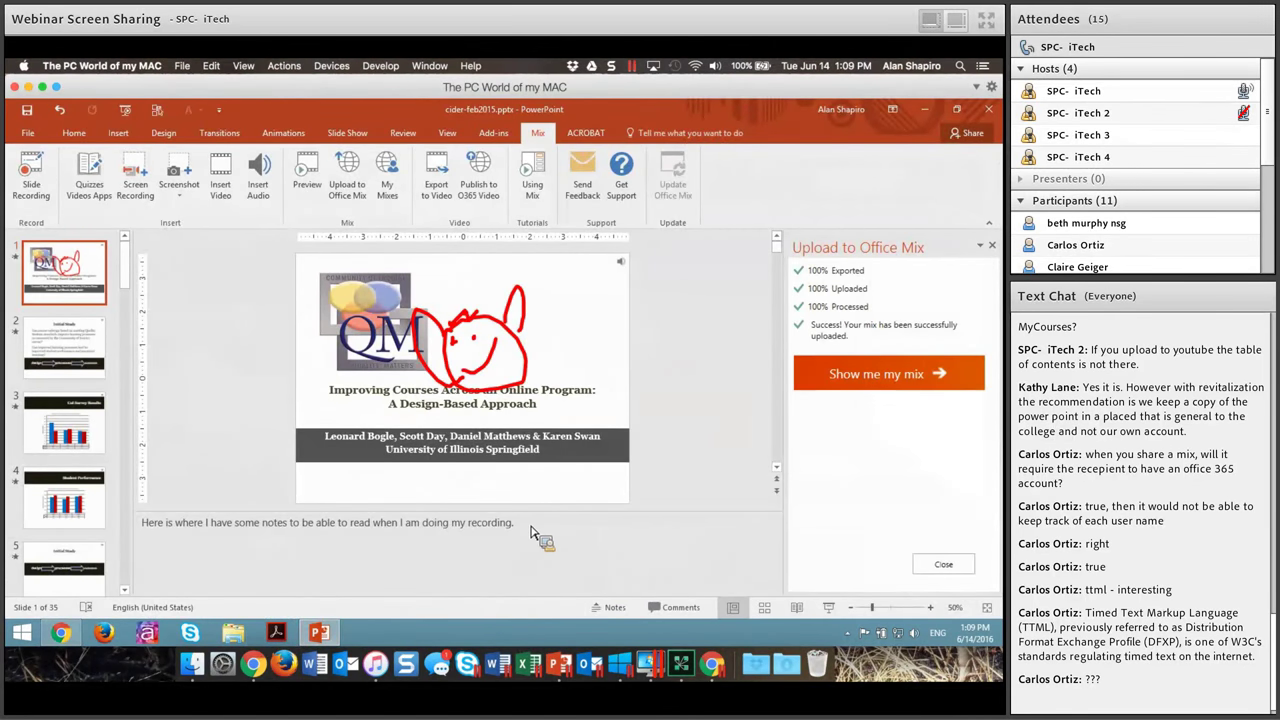